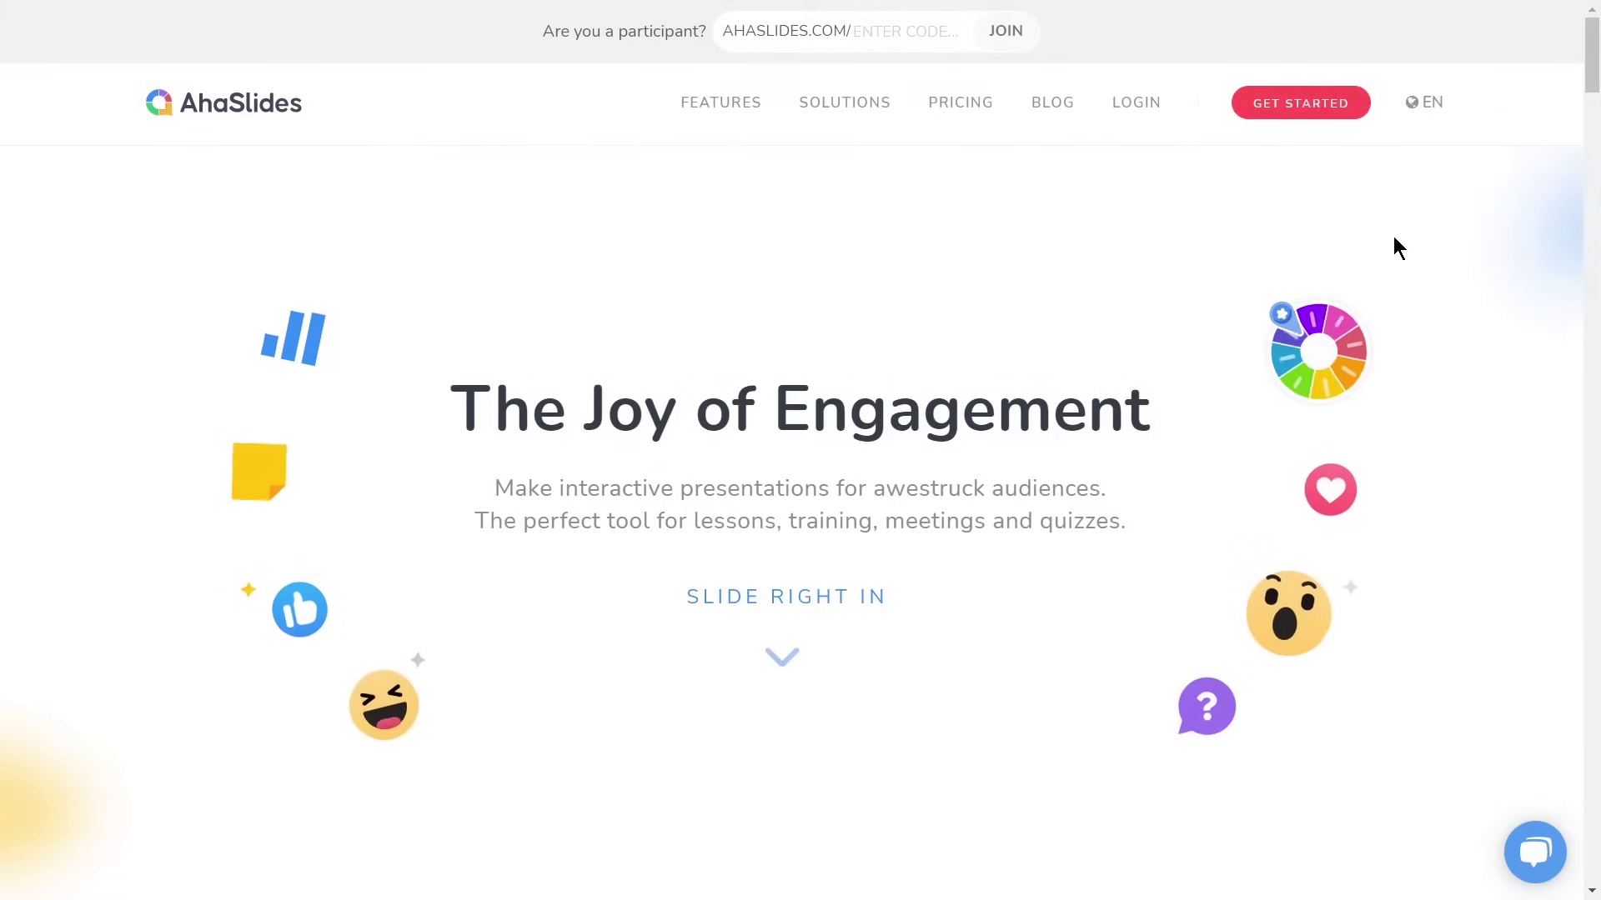
Fill in the free sign-up form with the account e-mail, password and full name
left_click(1350, 101)
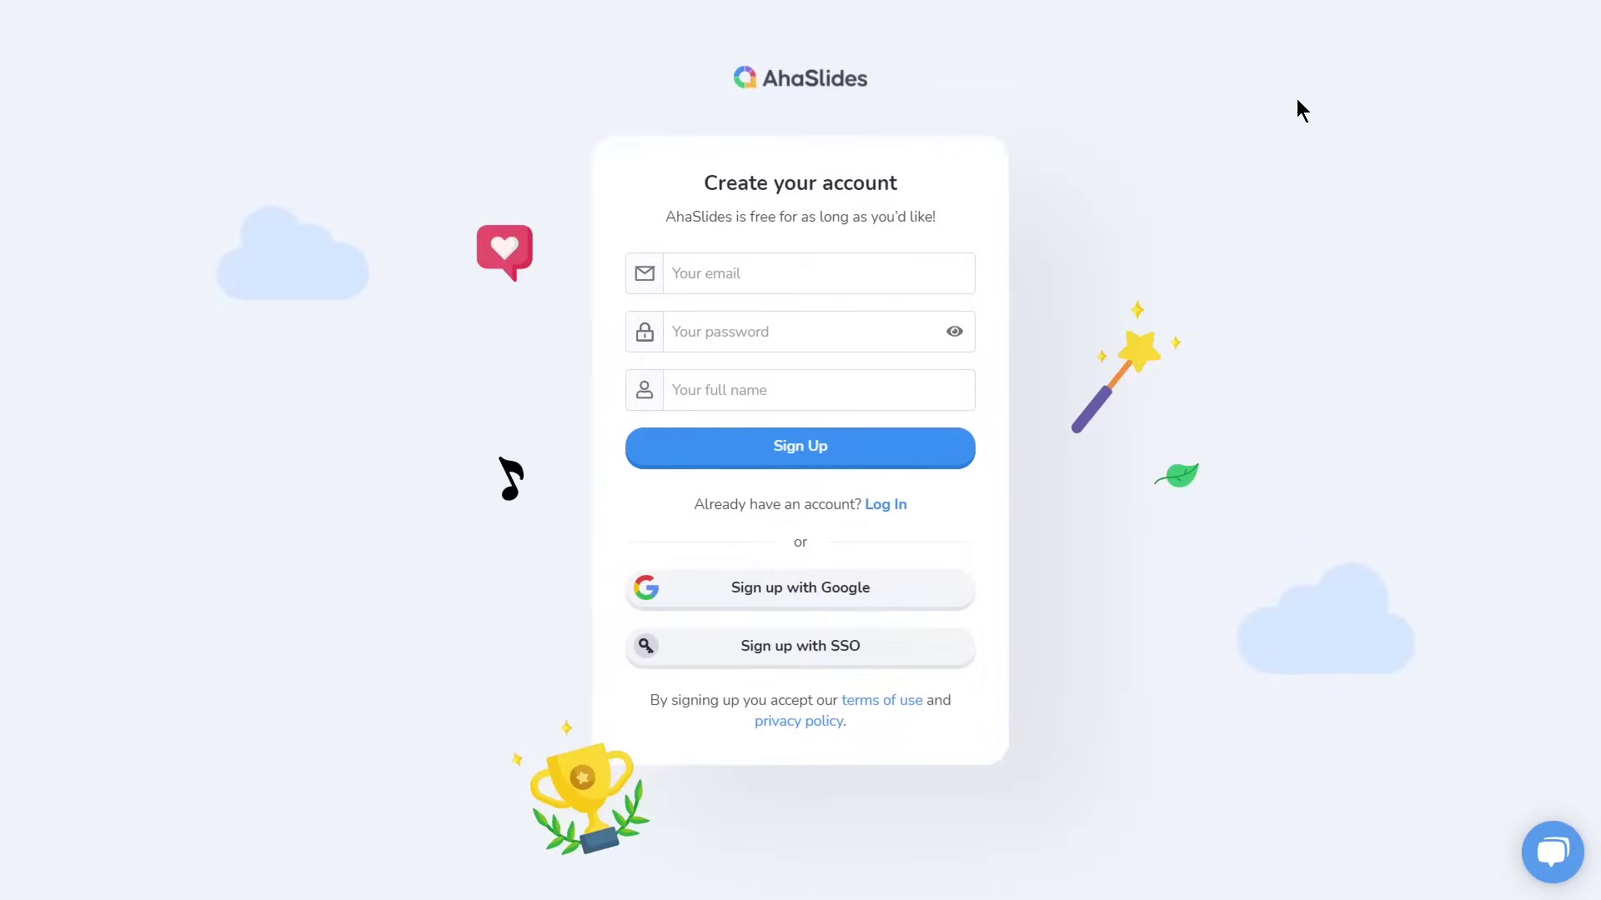
left_click(854, 283)
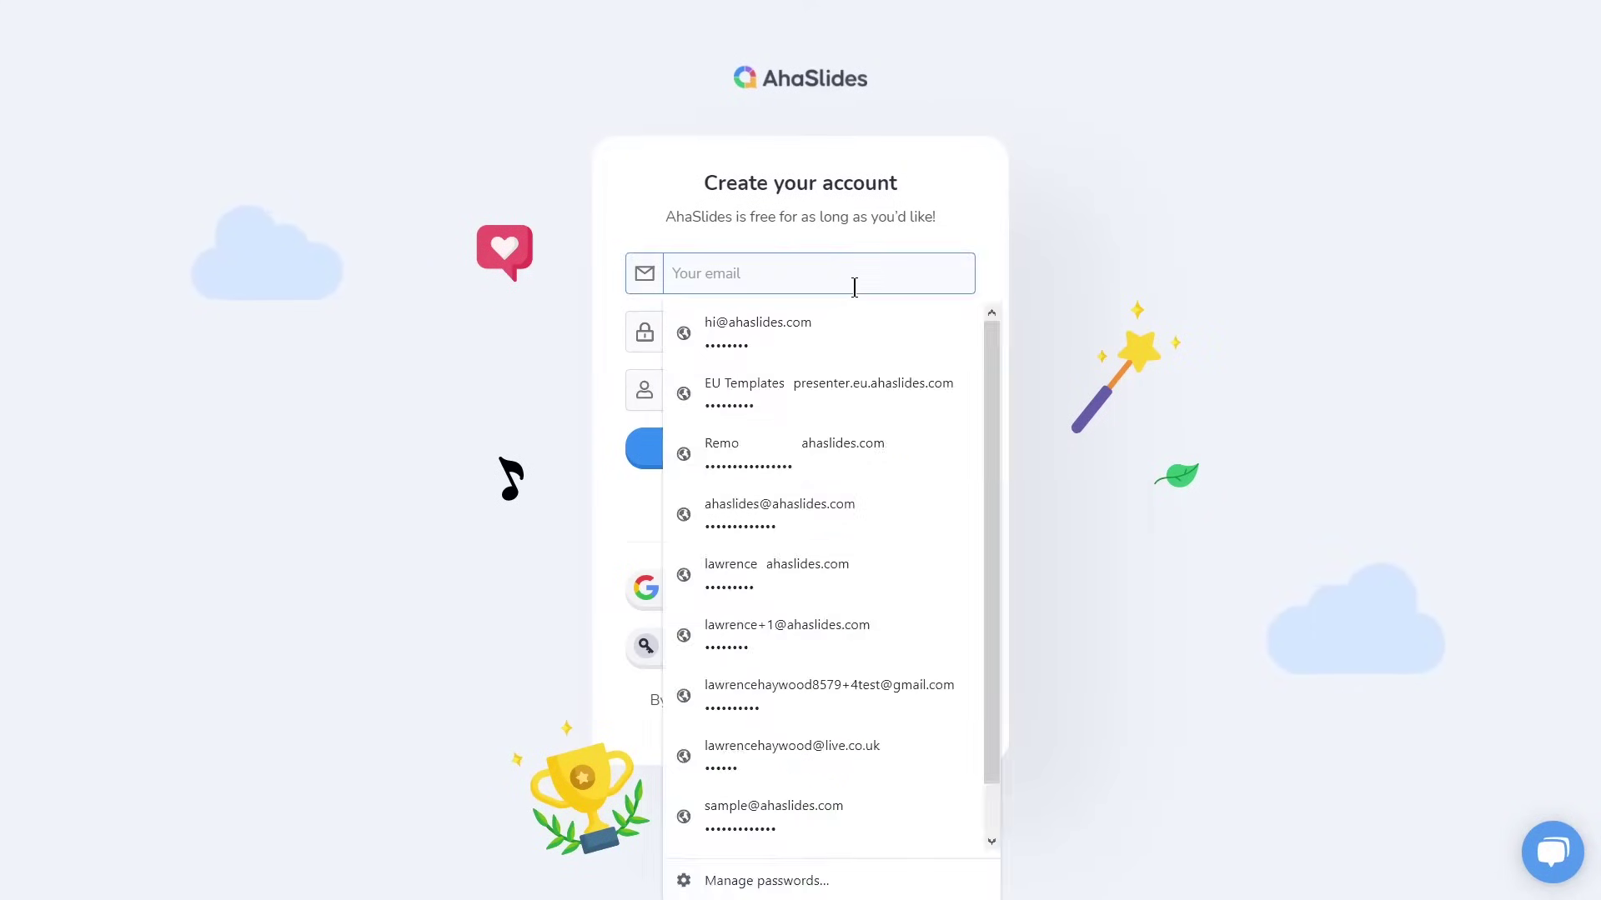
key("Tab")
type("*********")
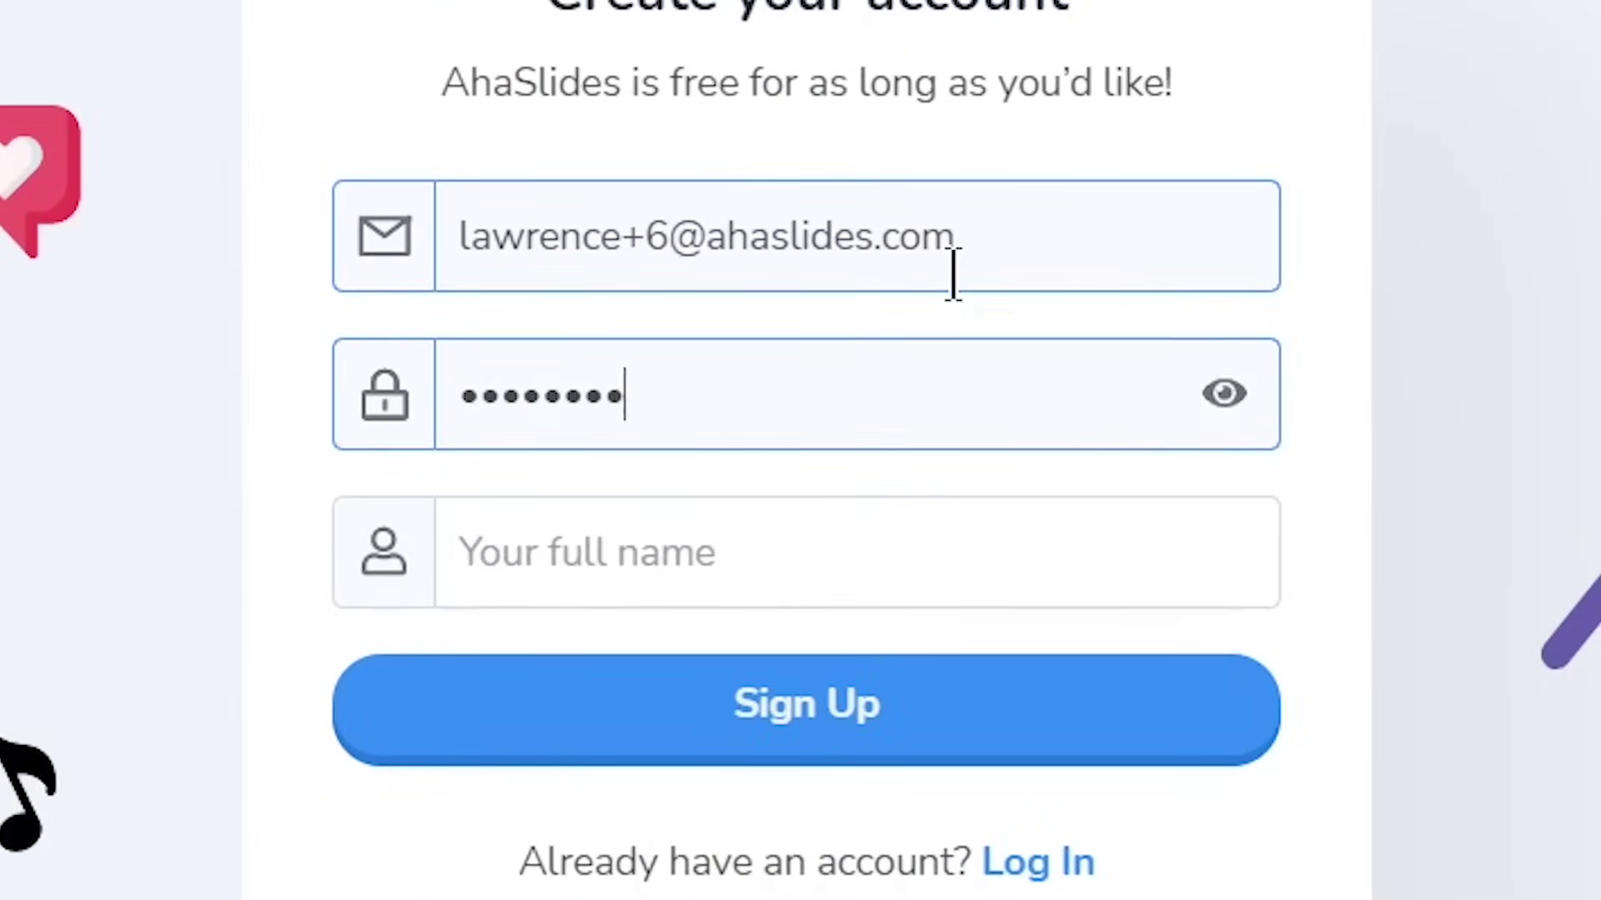
key("Tab")
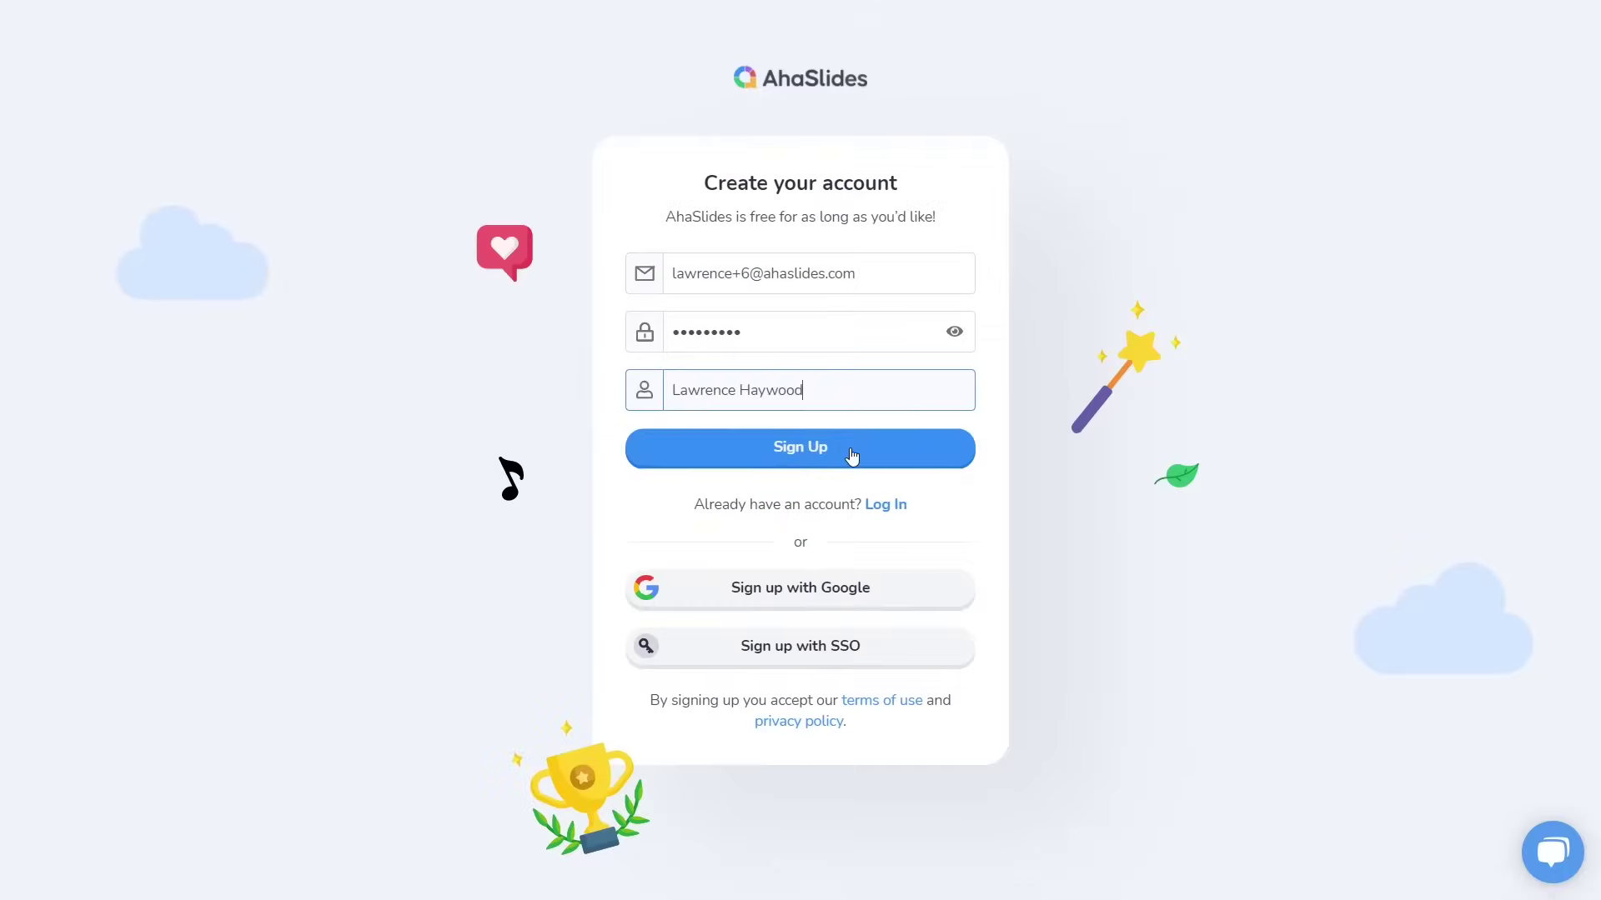
Submit the registration, choose With Community & Friends, and finish onboarding to the dashboard
left_click(851, 455)
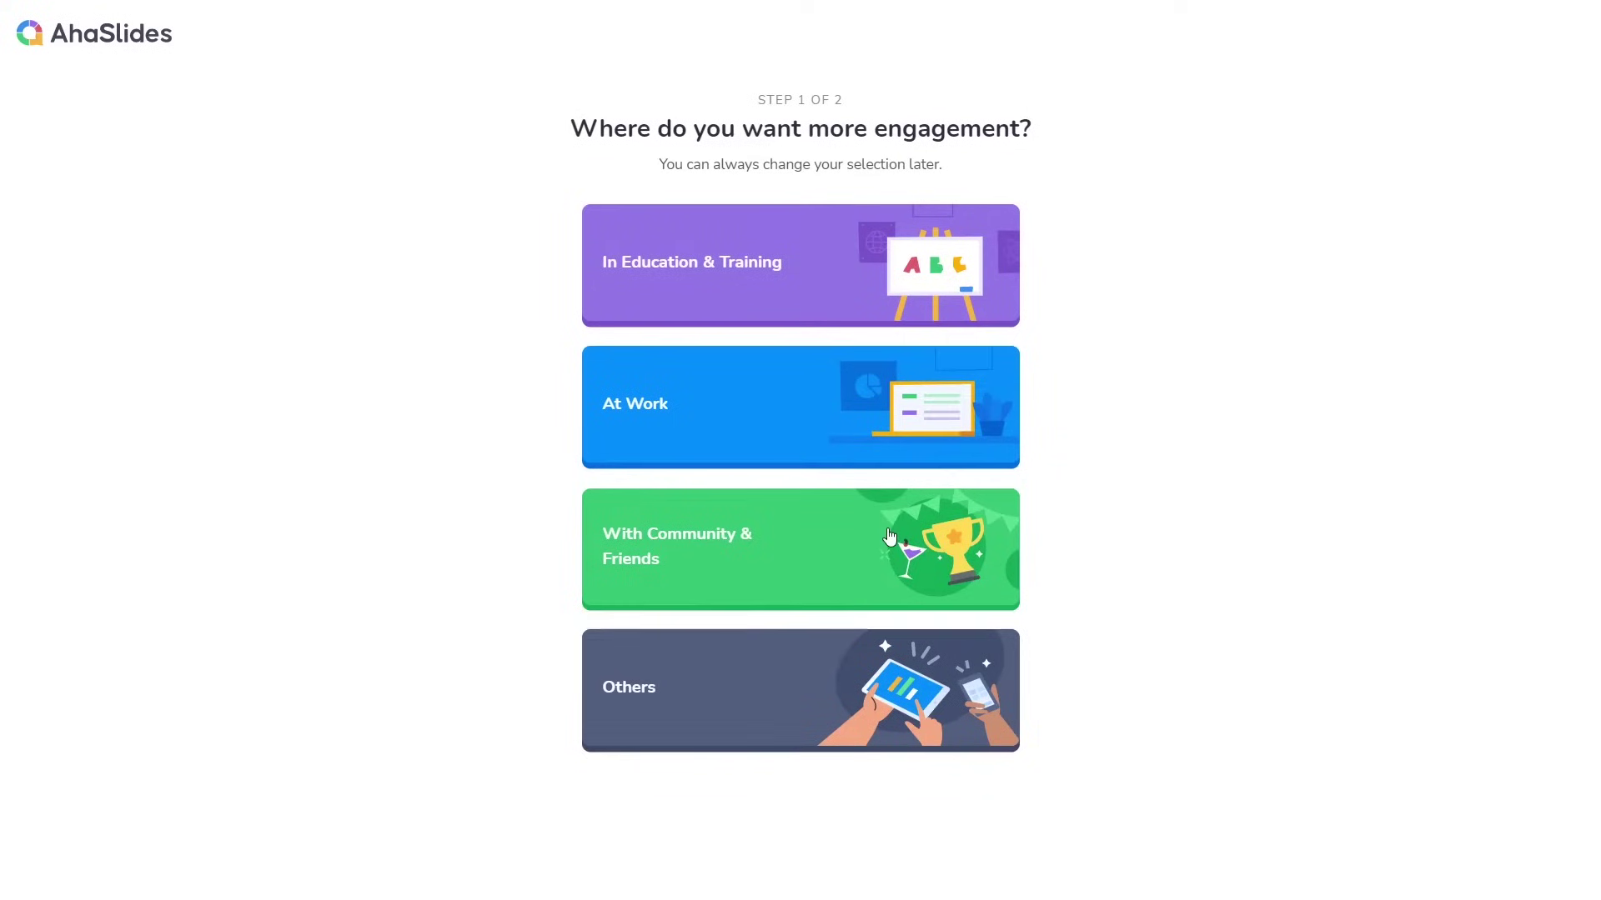
left_click(889, 535)
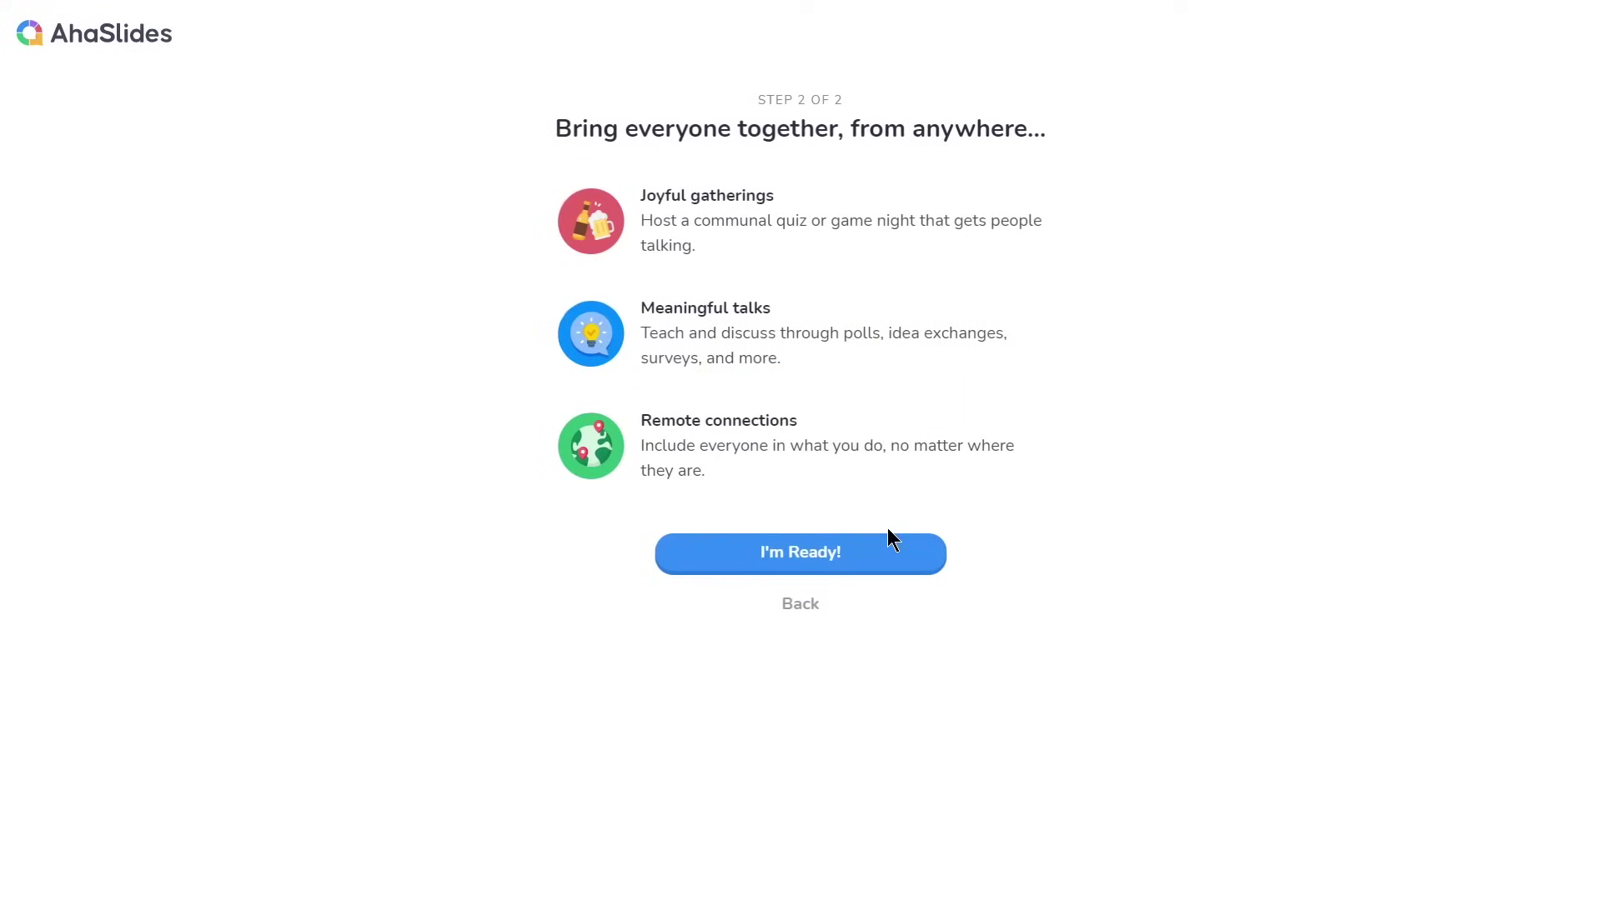
left_click(871, 550)
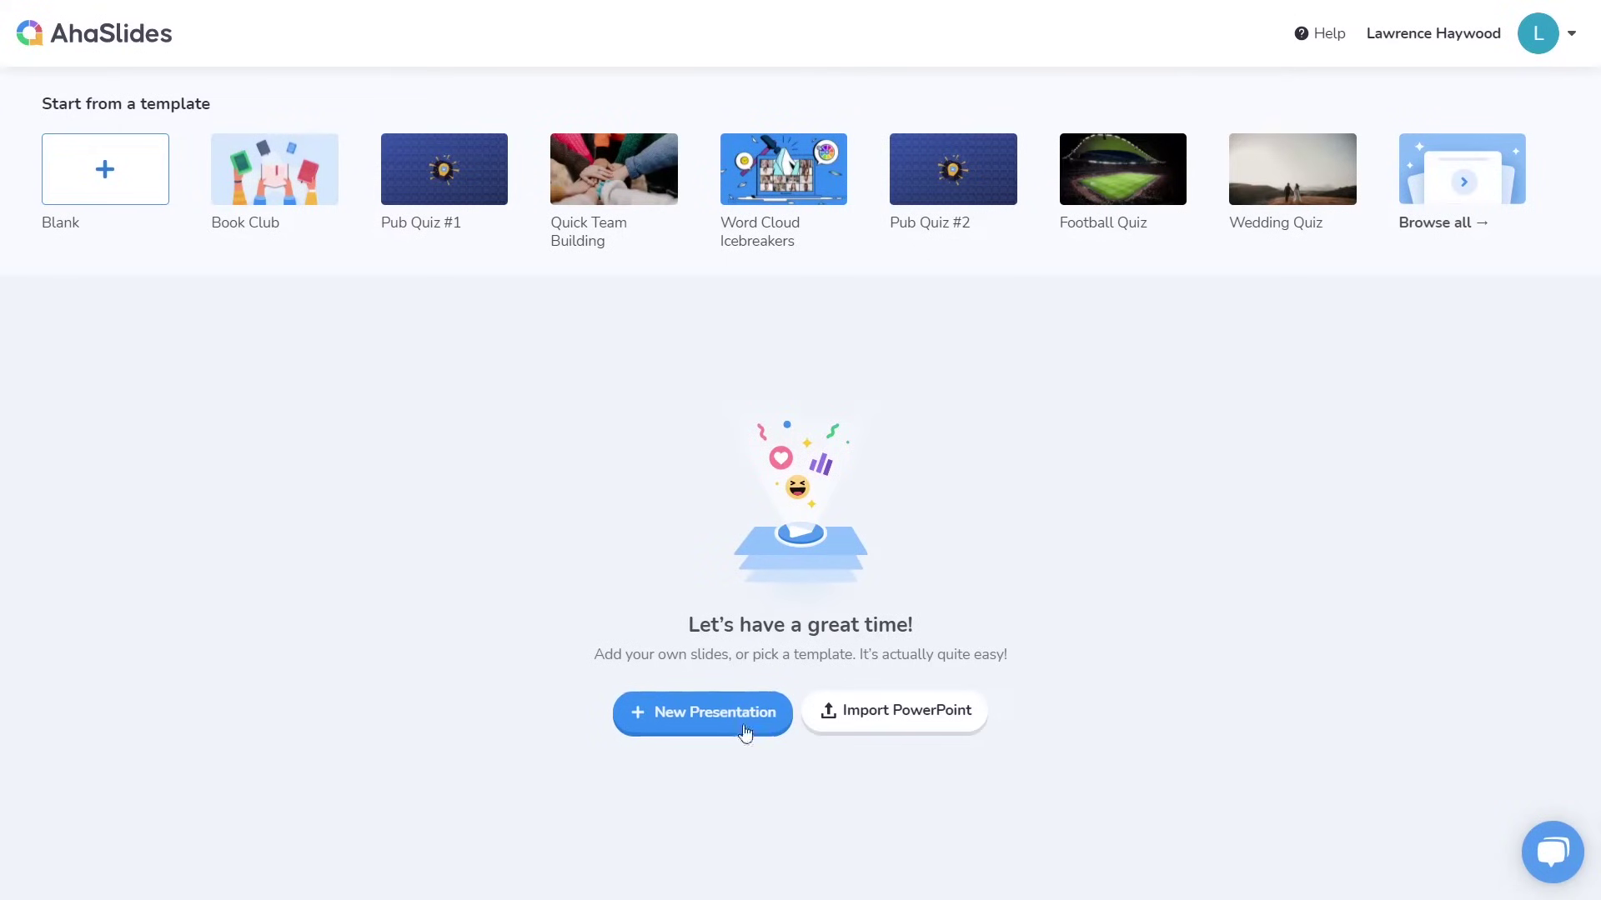
Create a new presentation with the default name 'My new presentation'
left_click(735, 732)
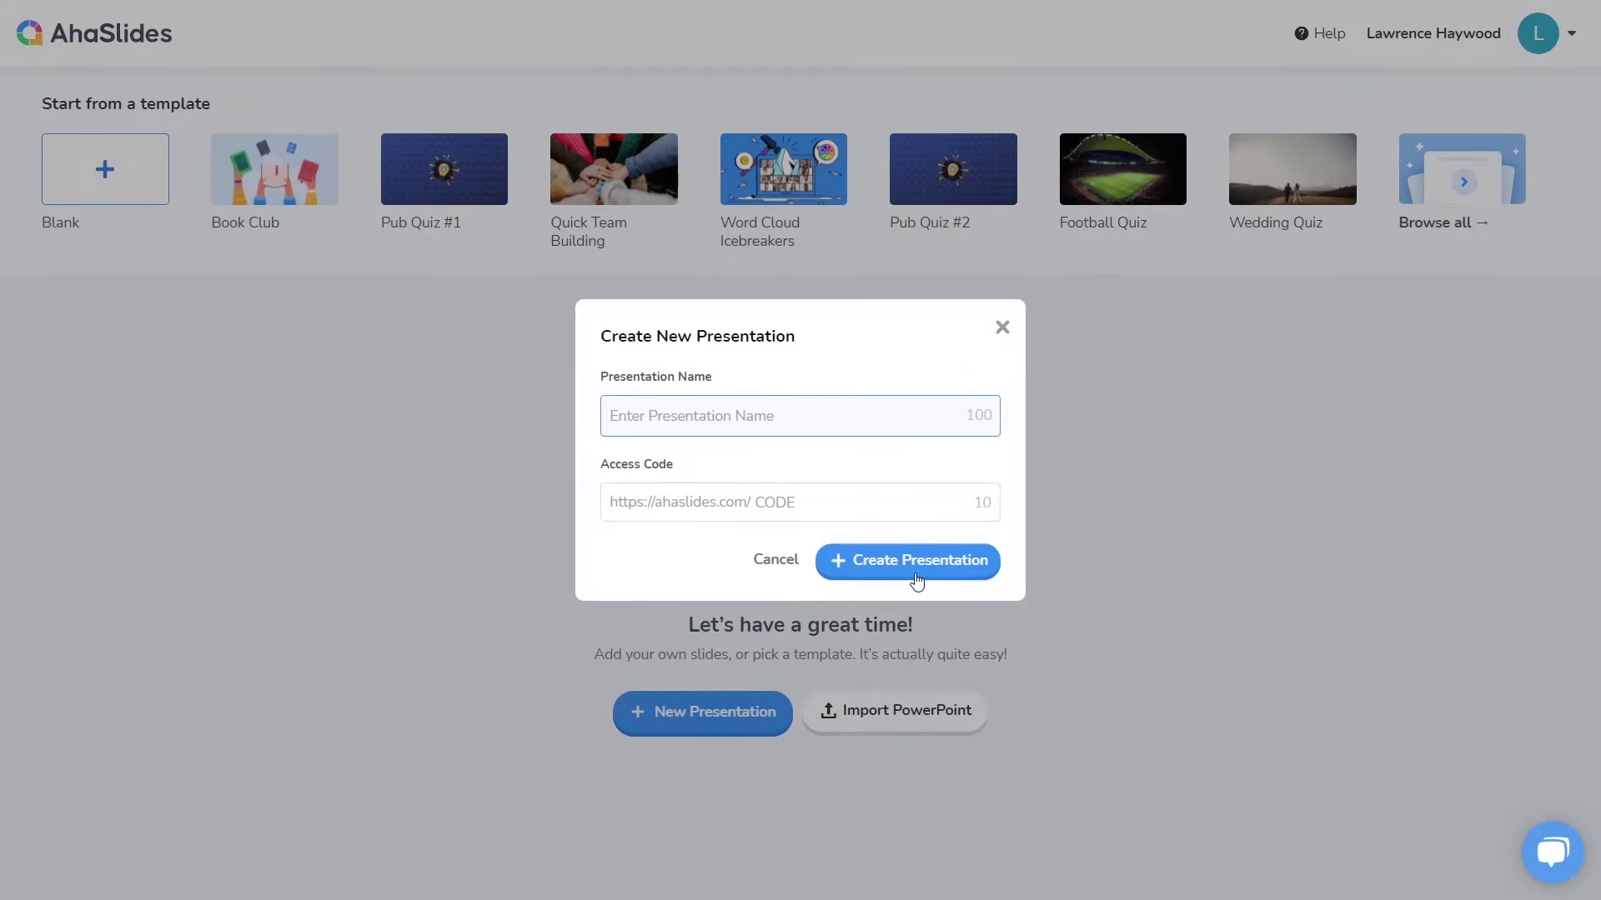
left_click(915, 569)
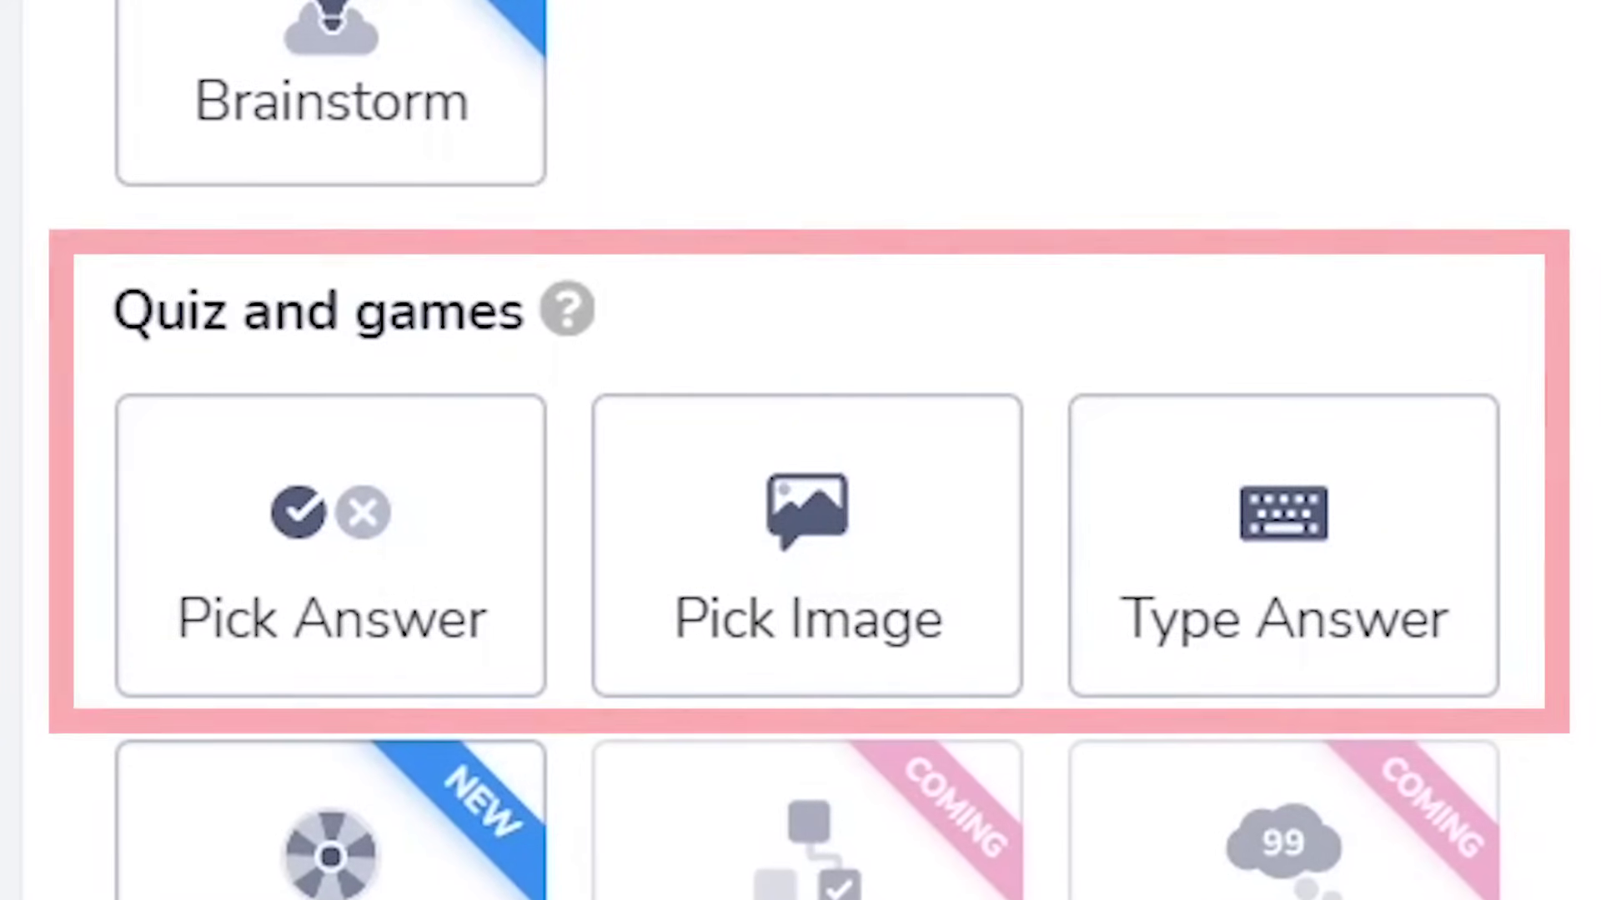
Add a Pick Answer slide asking 'Which country has the highest population?'
left_click(471, 668)
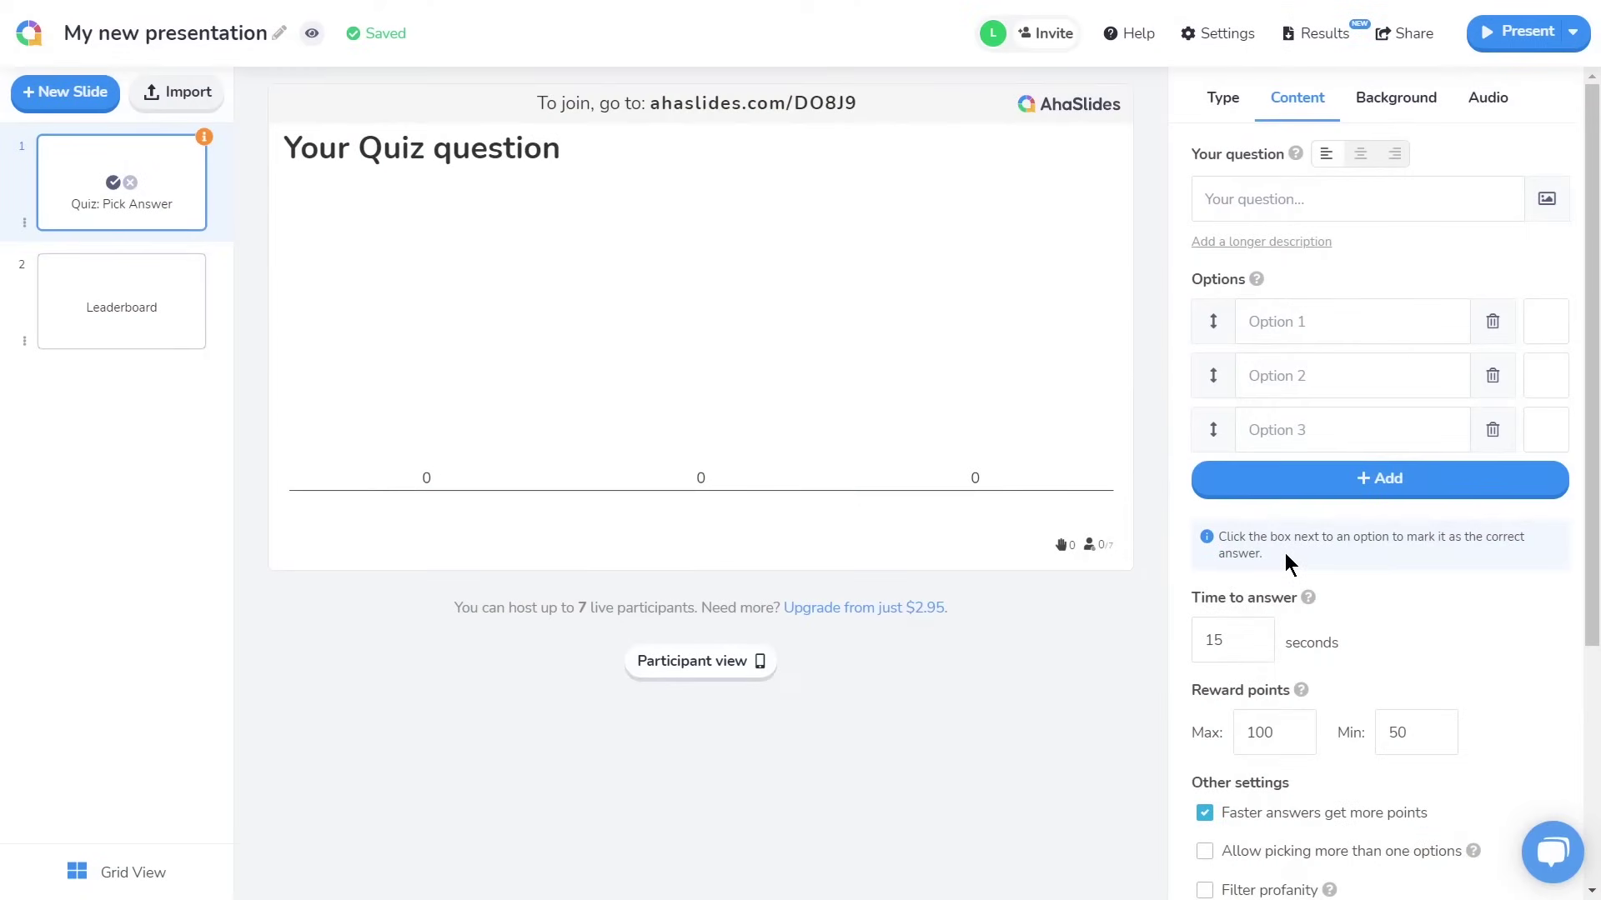
left_click(1375, 208)
type("W")
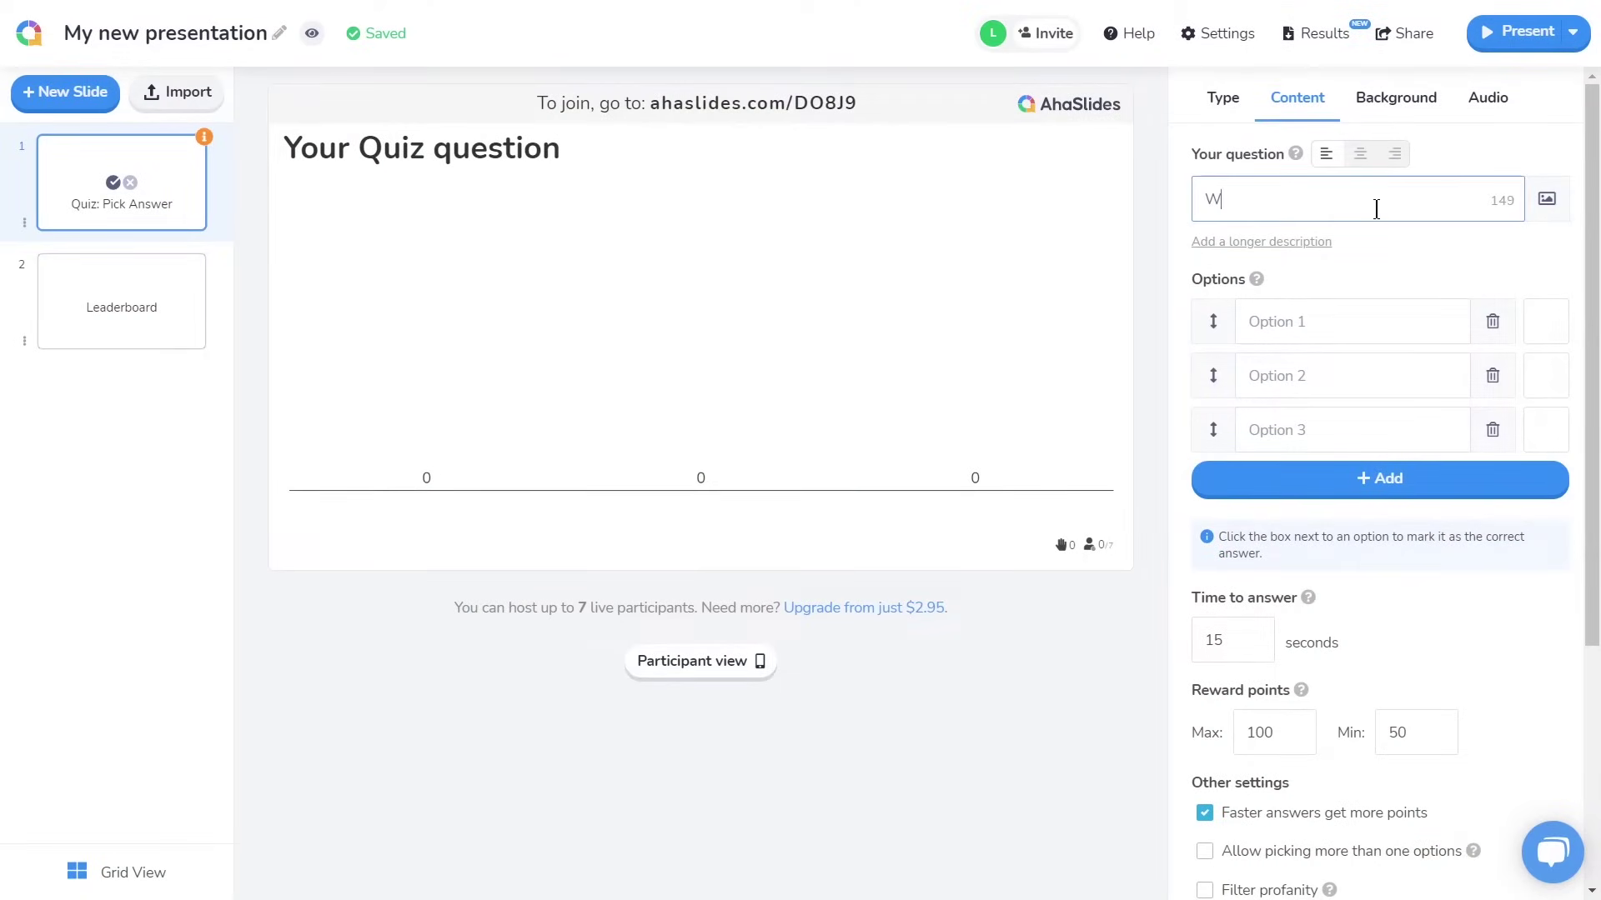
type("hich country has the highest population?")
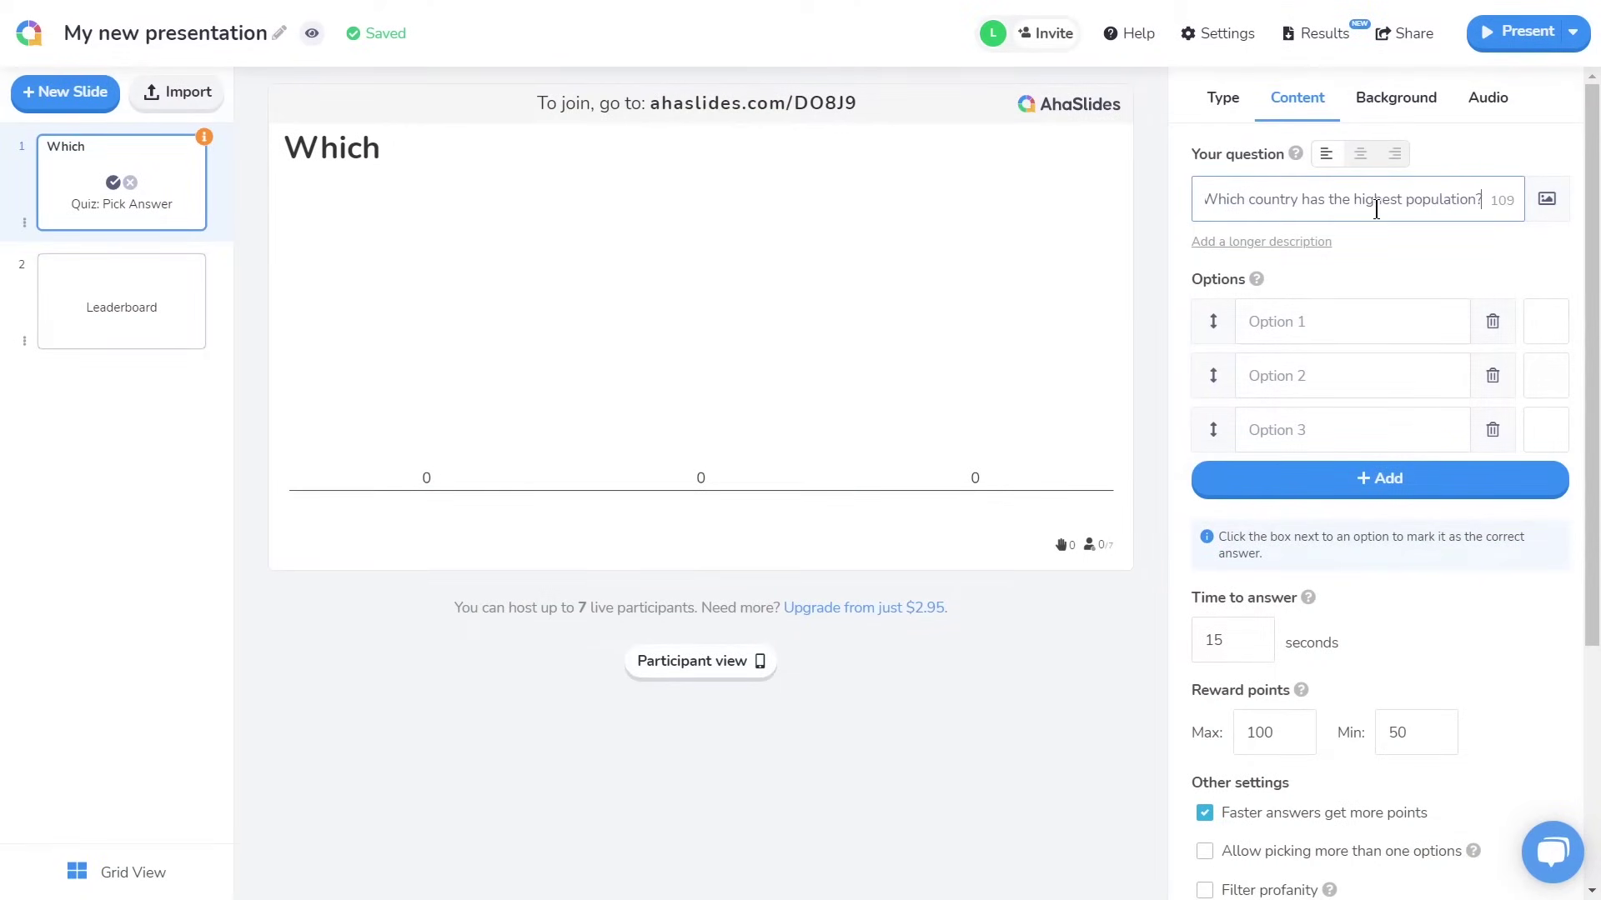
Enter options India, China, Brazil and Indonesia, marking China as correct
left_click(1386, 313)
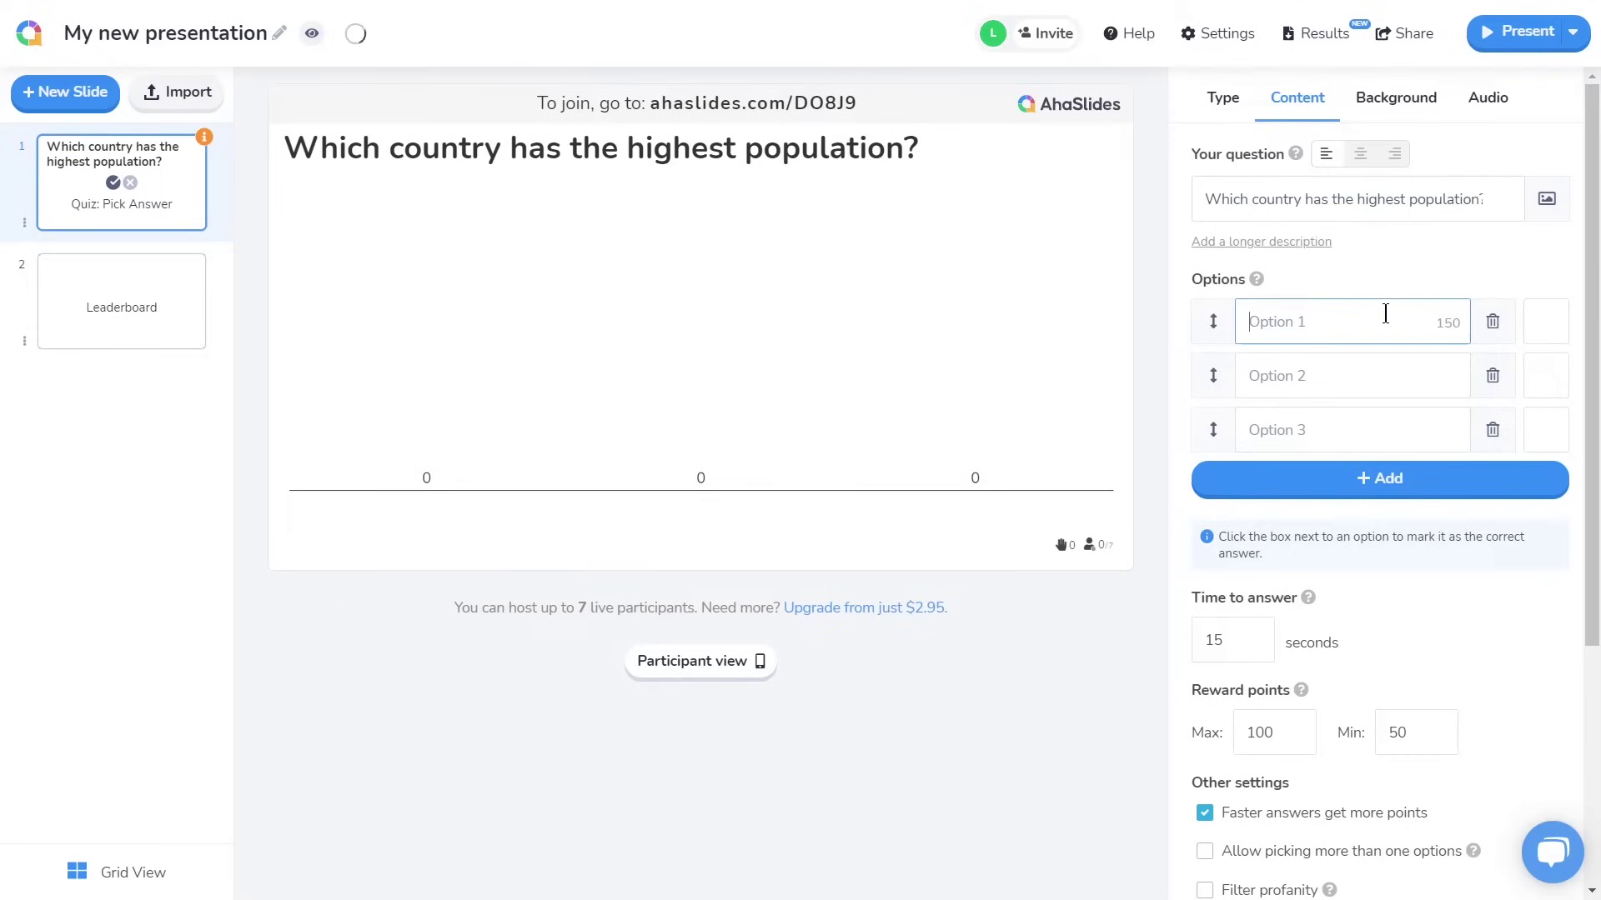
type("India")
key("Tab")
type("China")
key("Tab")
type("Br")
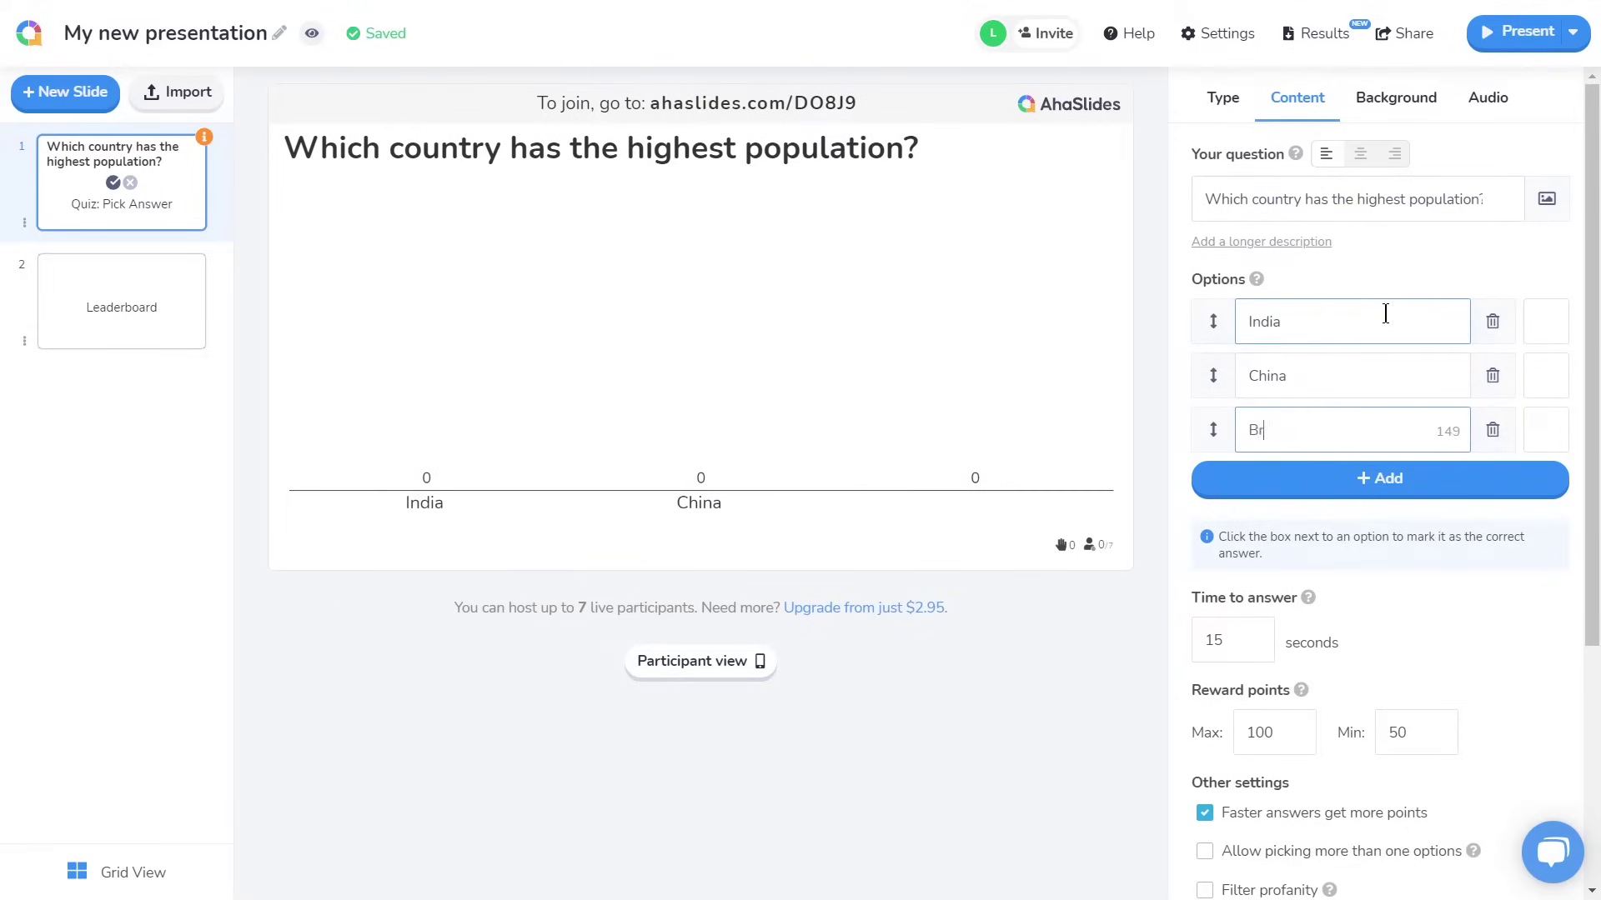
type("azil")
left_click(1431, 477)
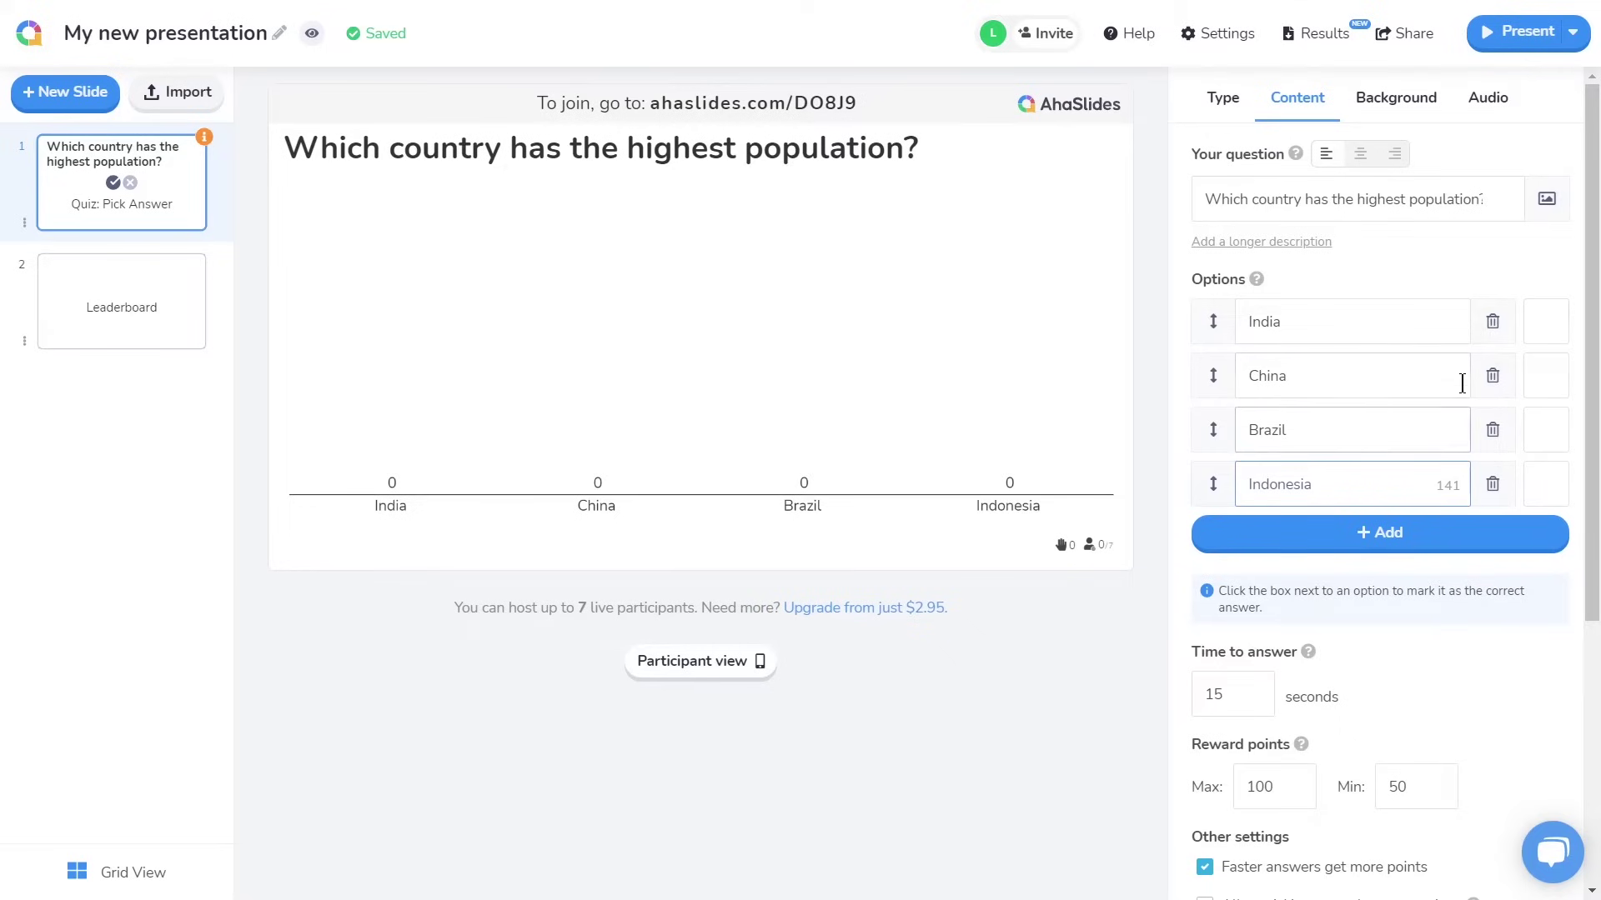
left_click(1543, 379)
left_click(1543, 379)
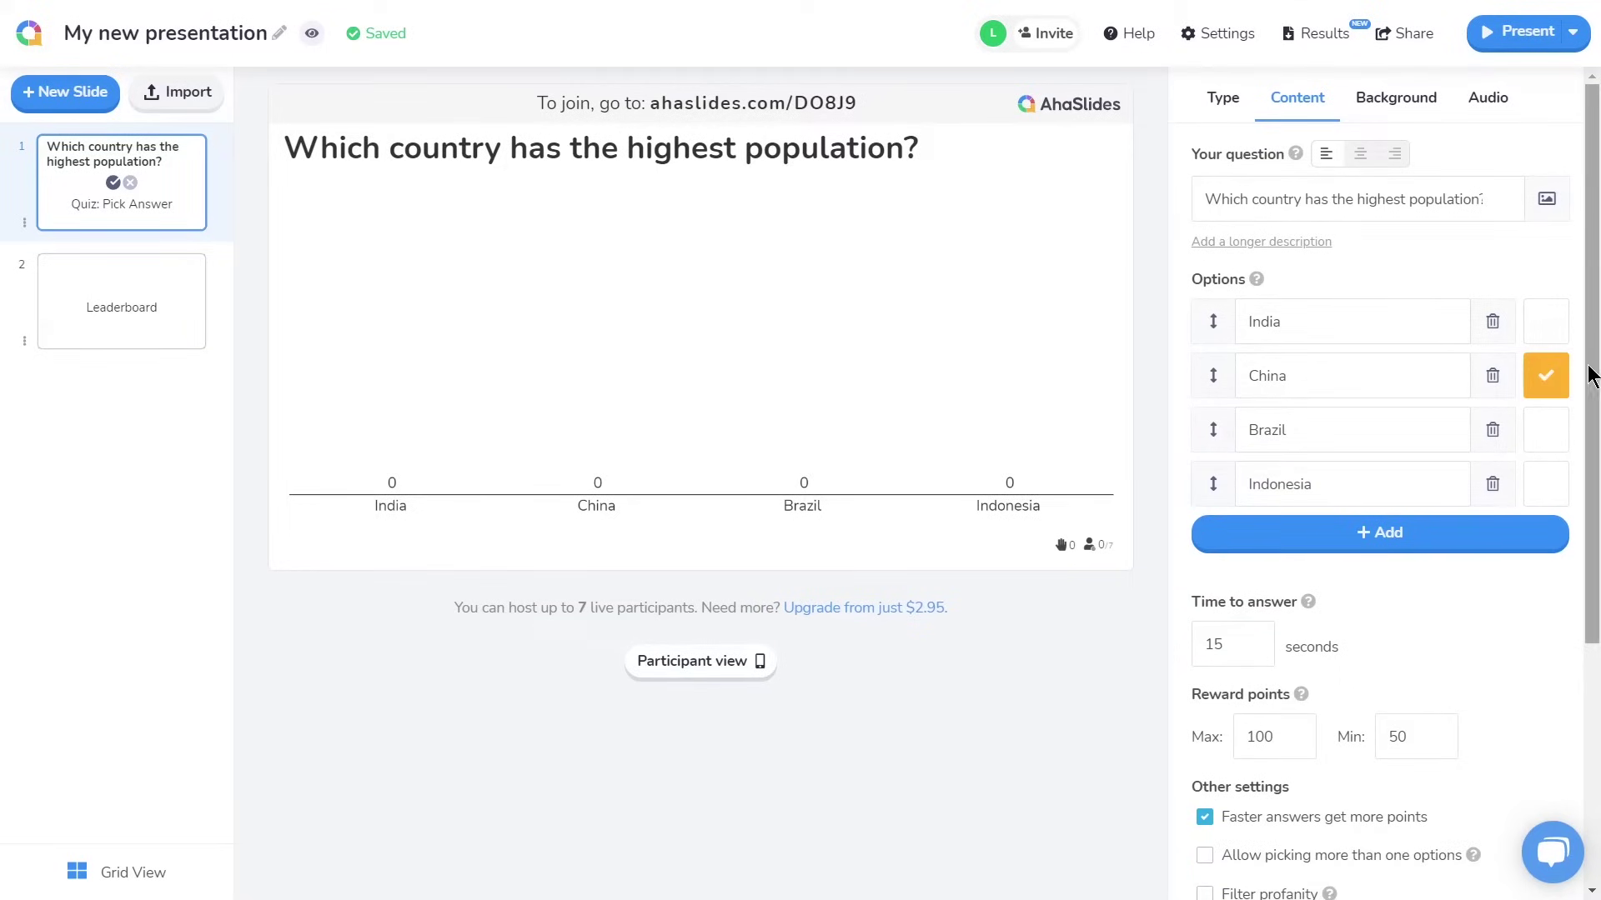
Set time to answer to 30 seconds and reward points to maximum 50, minimum 0
left_click_drag(1591, 367, 1591, 610)
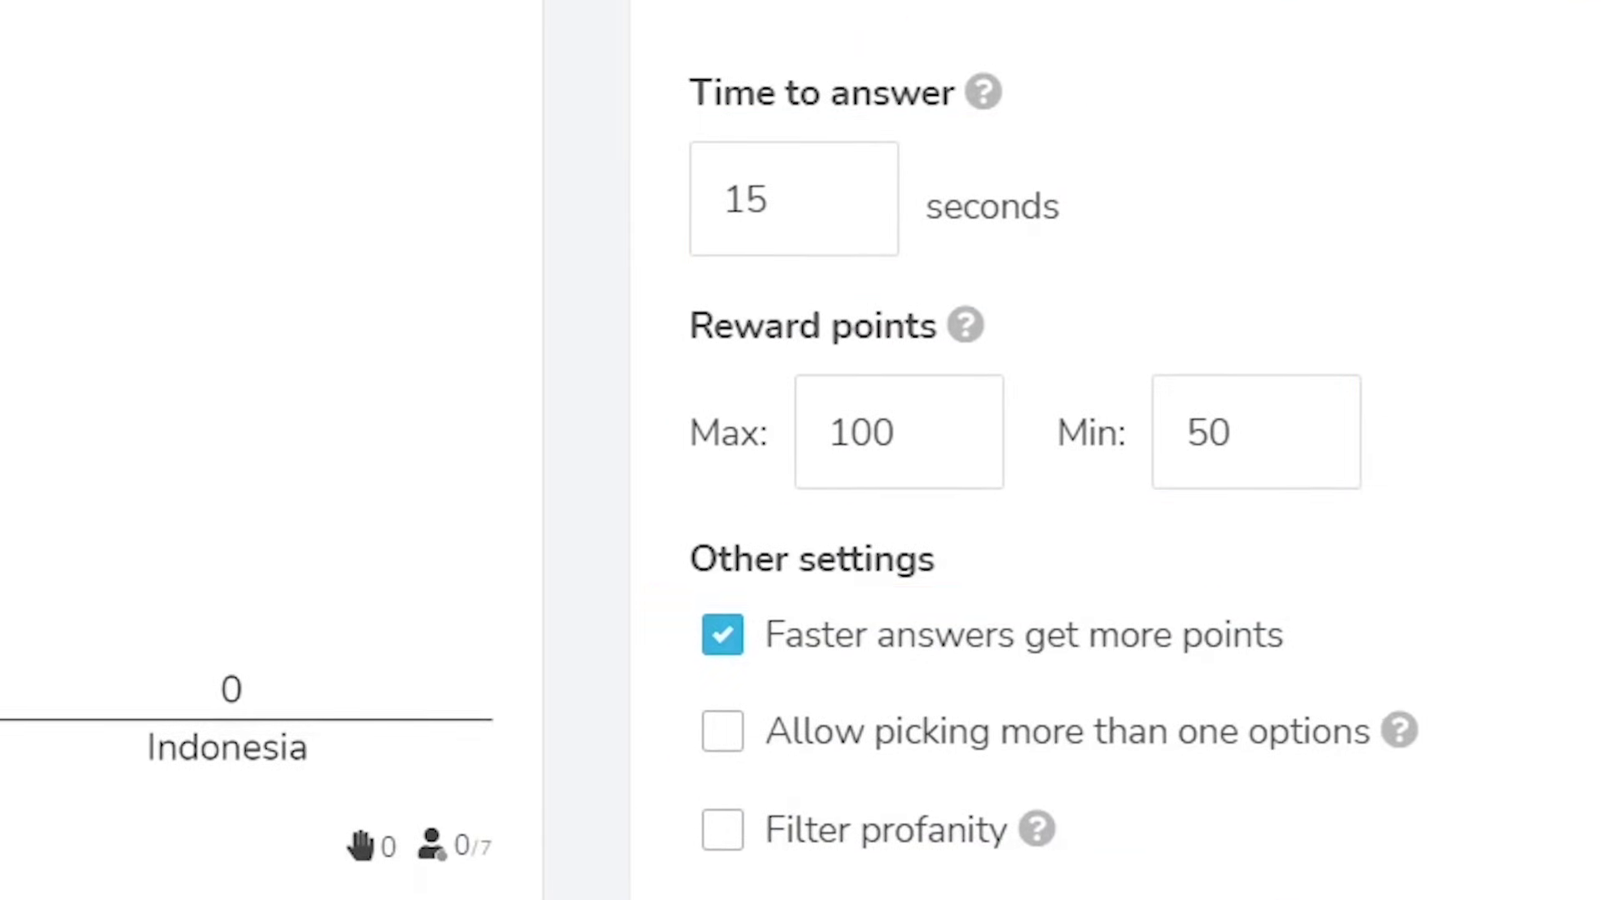
left_click_drag(779, 201, 707, 207)
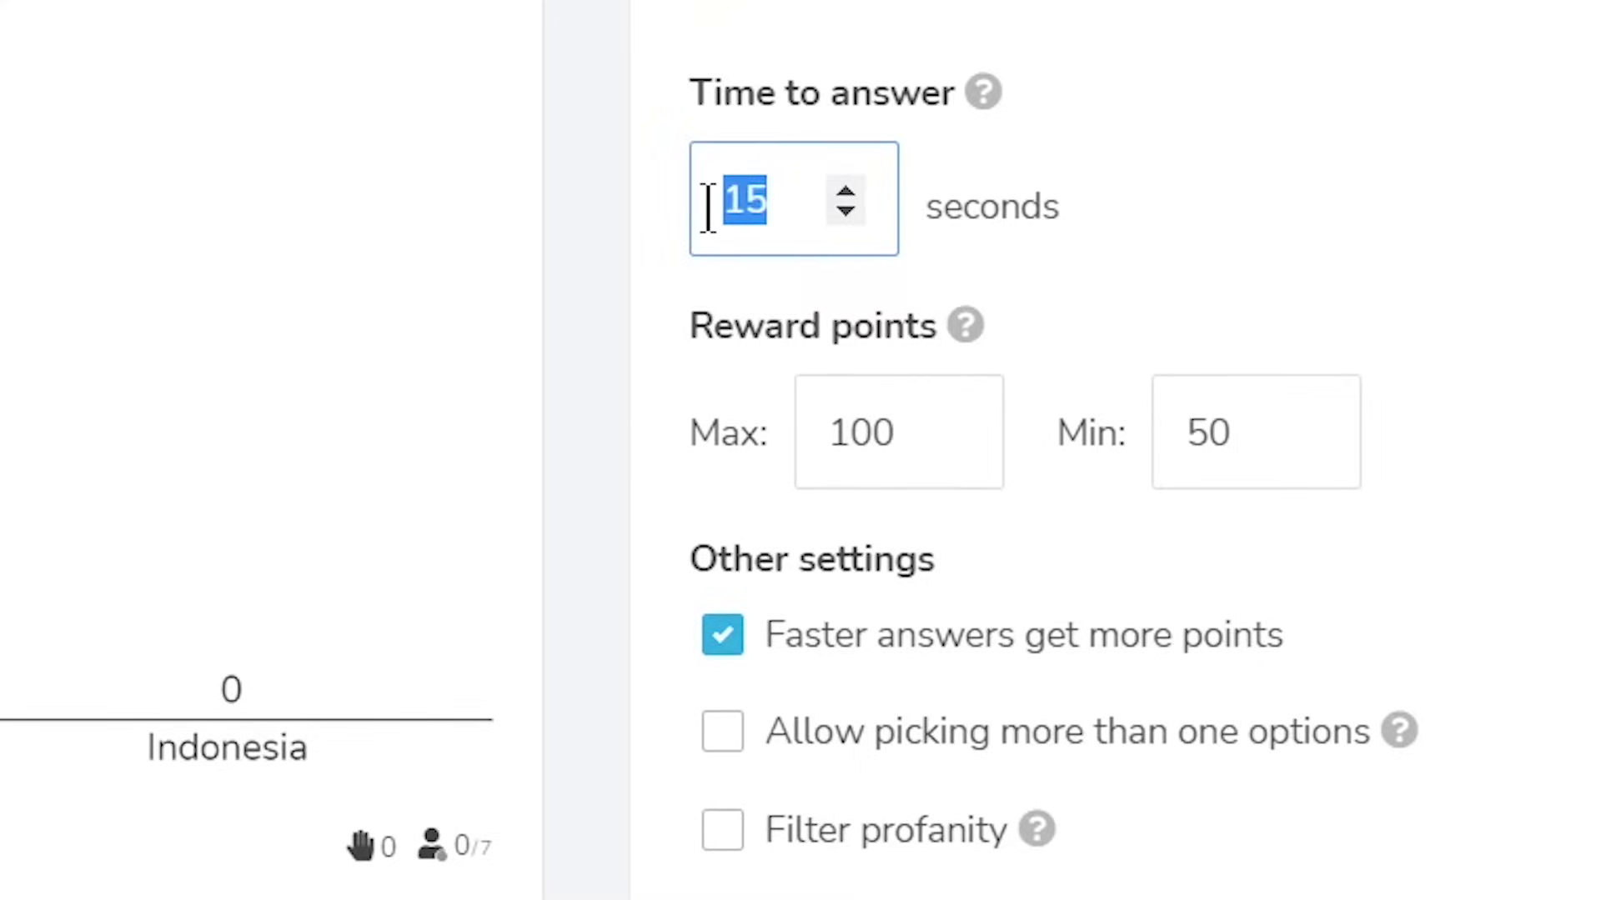
type("30")
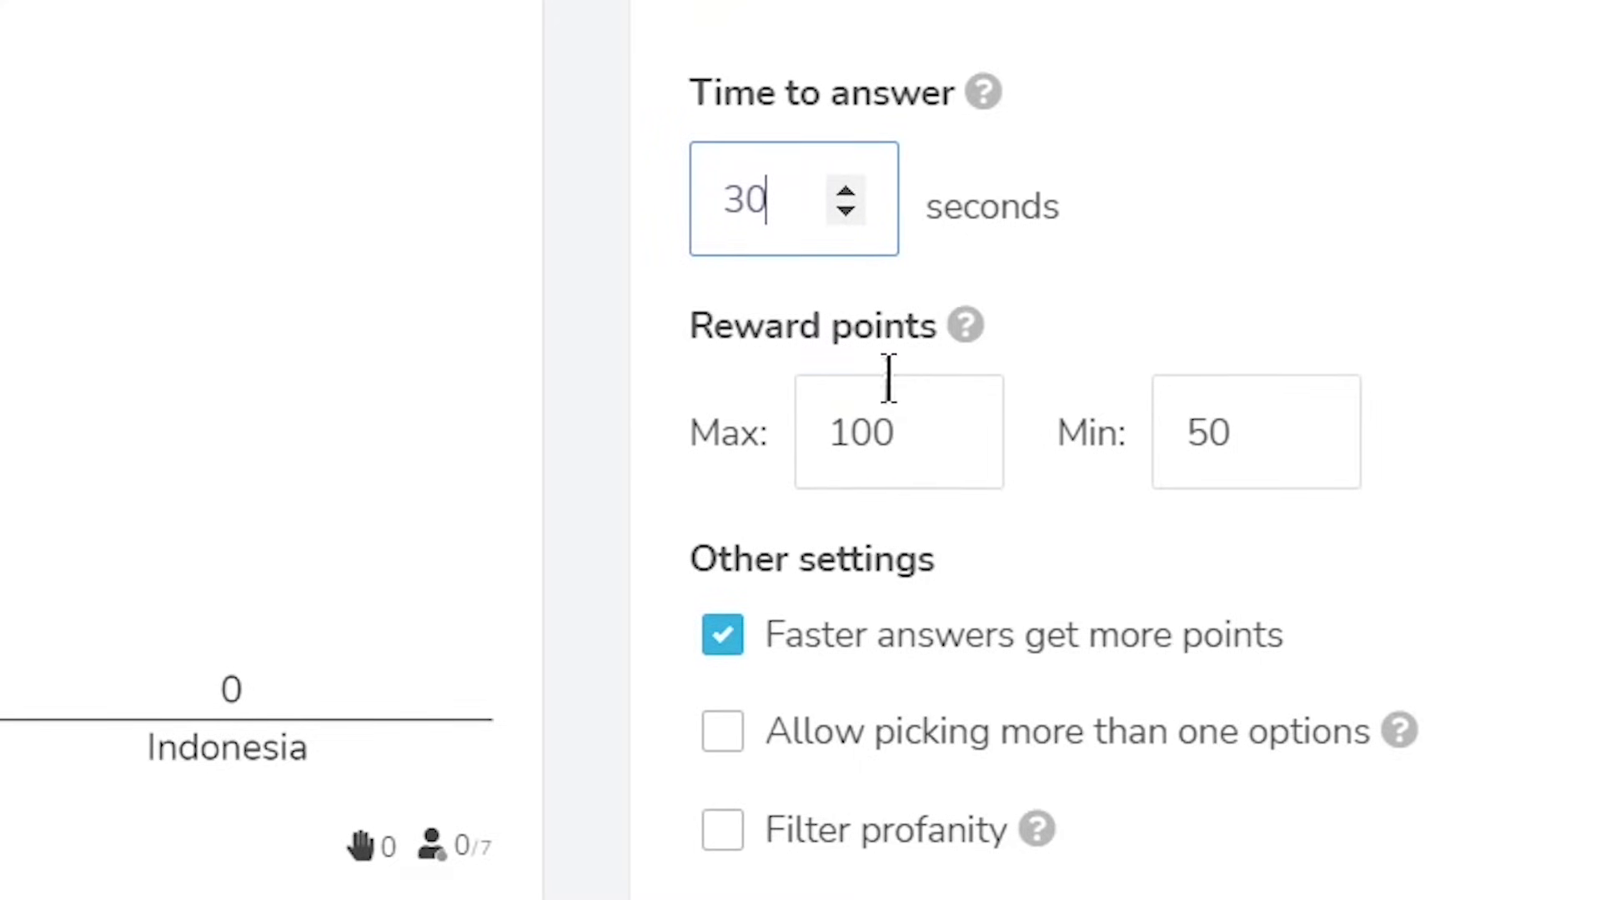
left_click(901, 406)
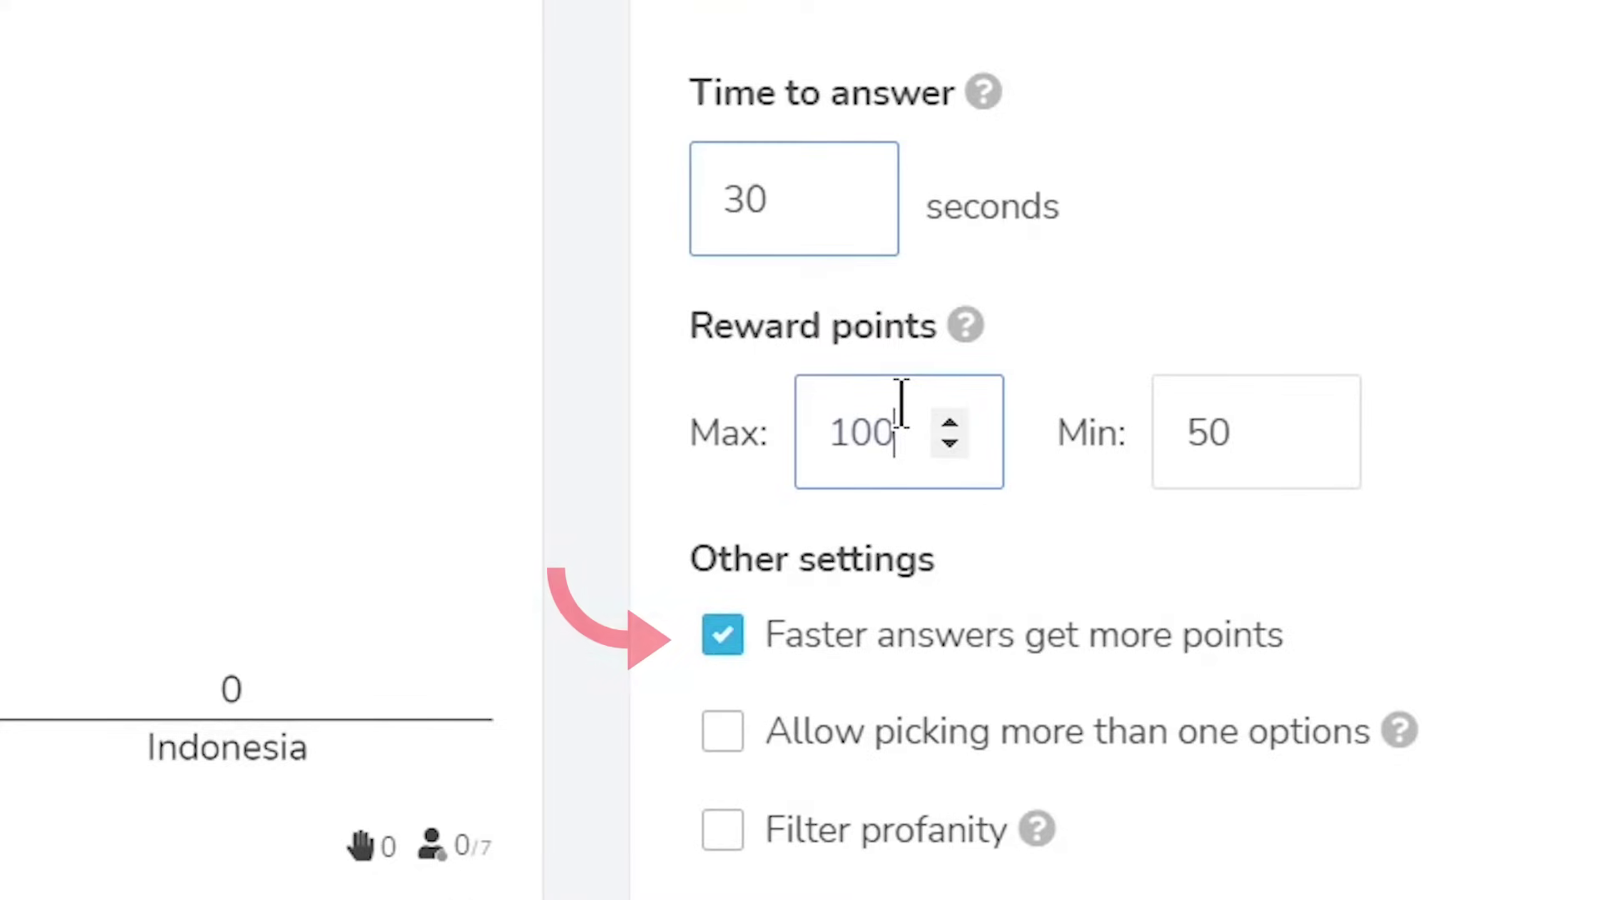
double_click(813, 421)
type("50")
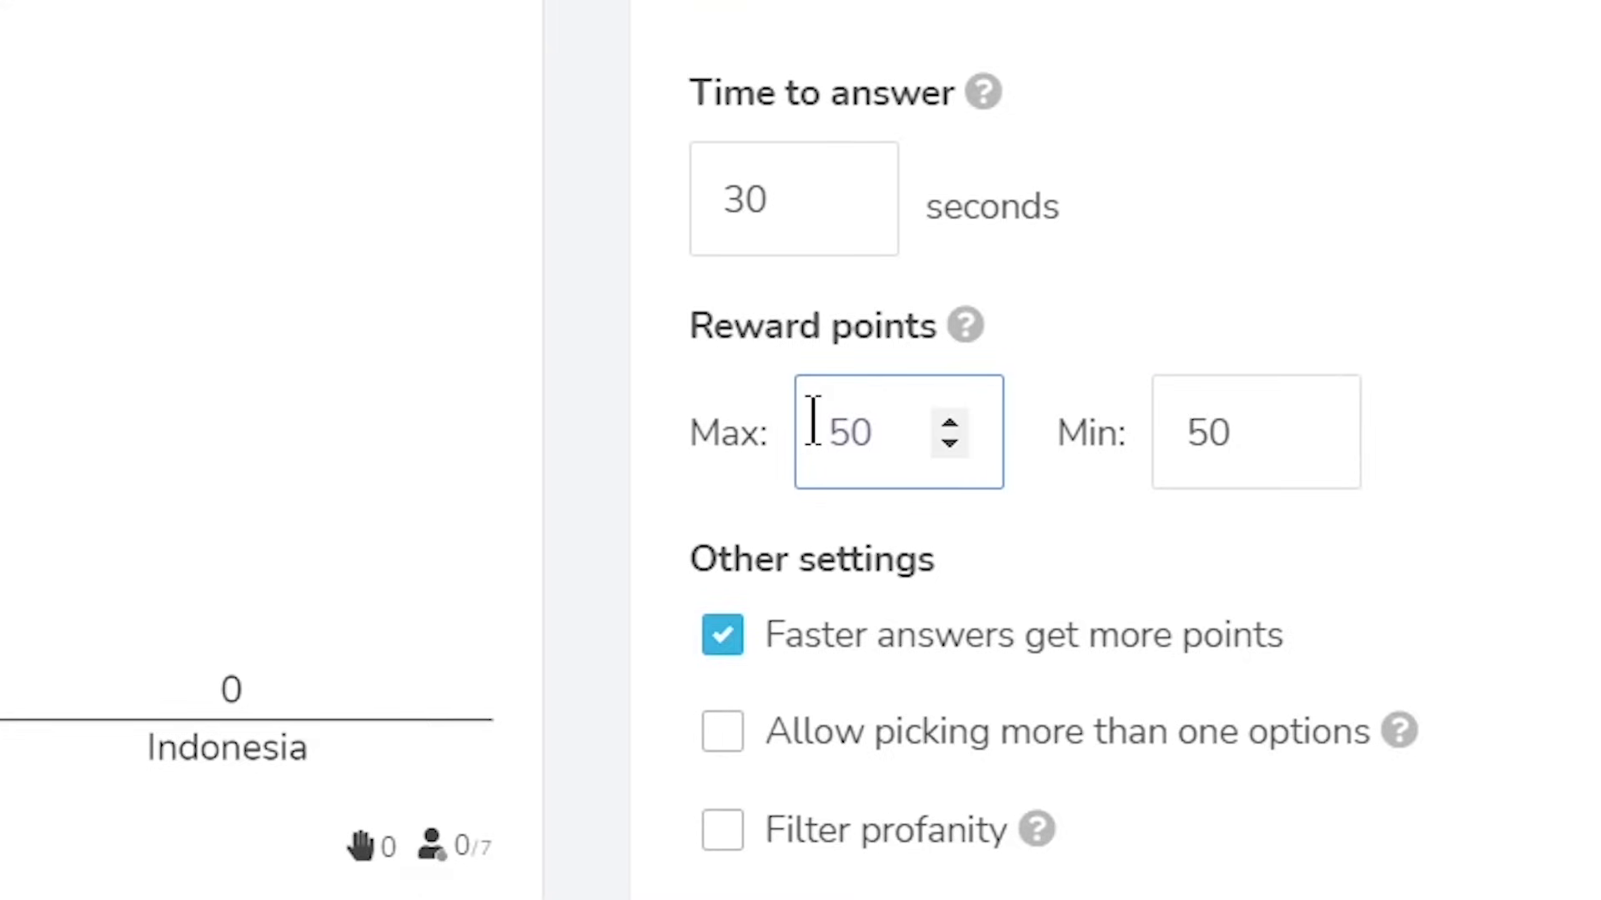
key("Tab")
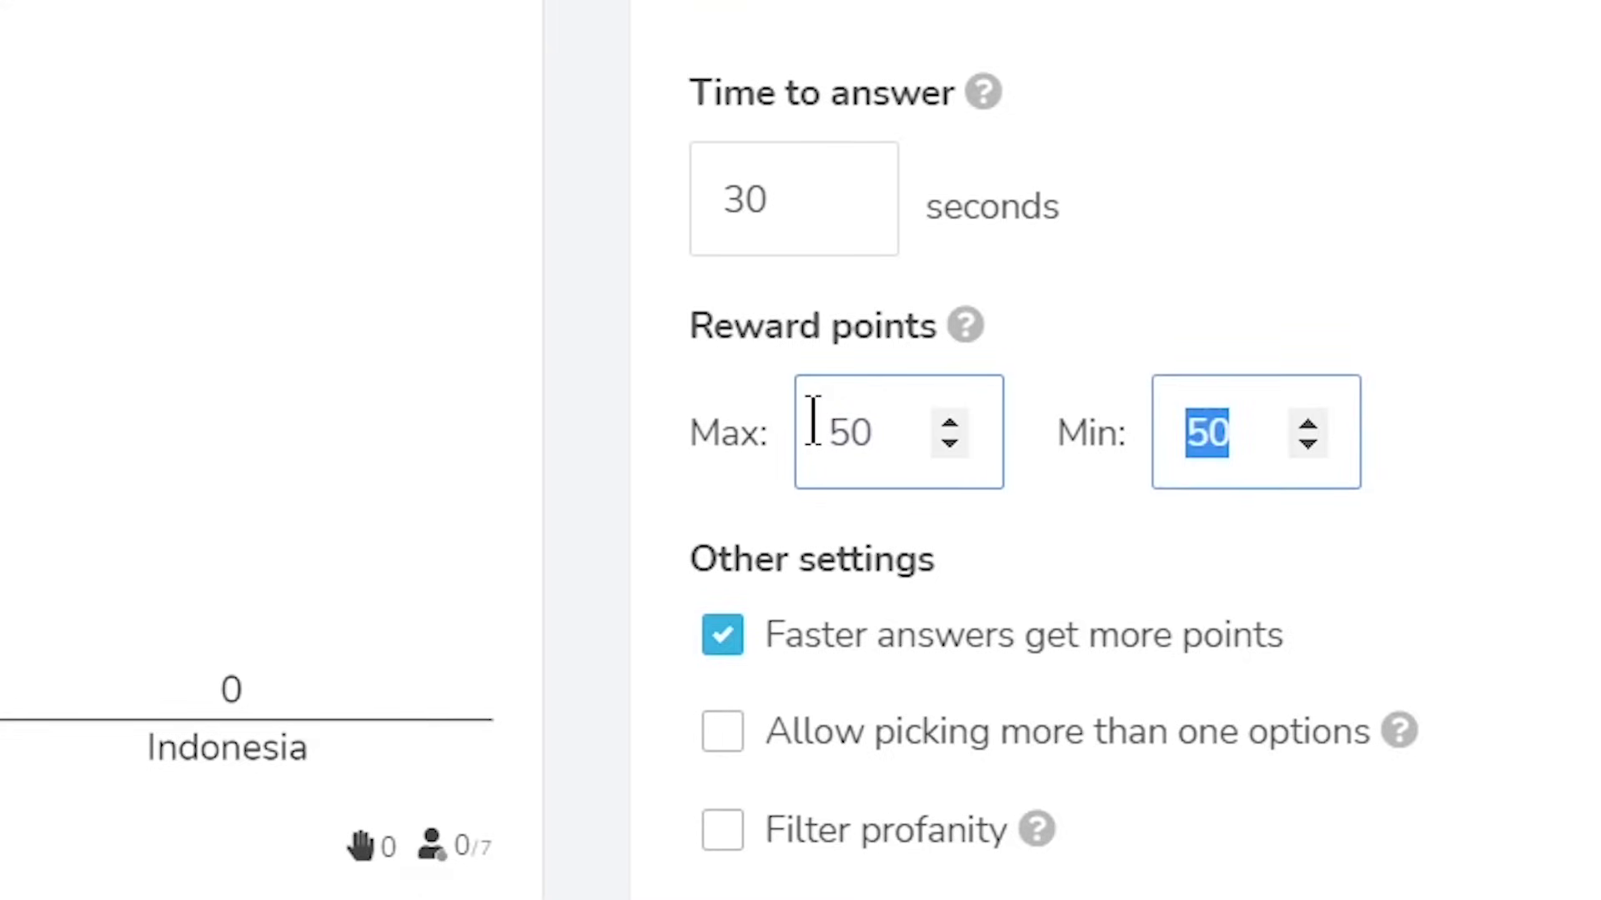
type("0")
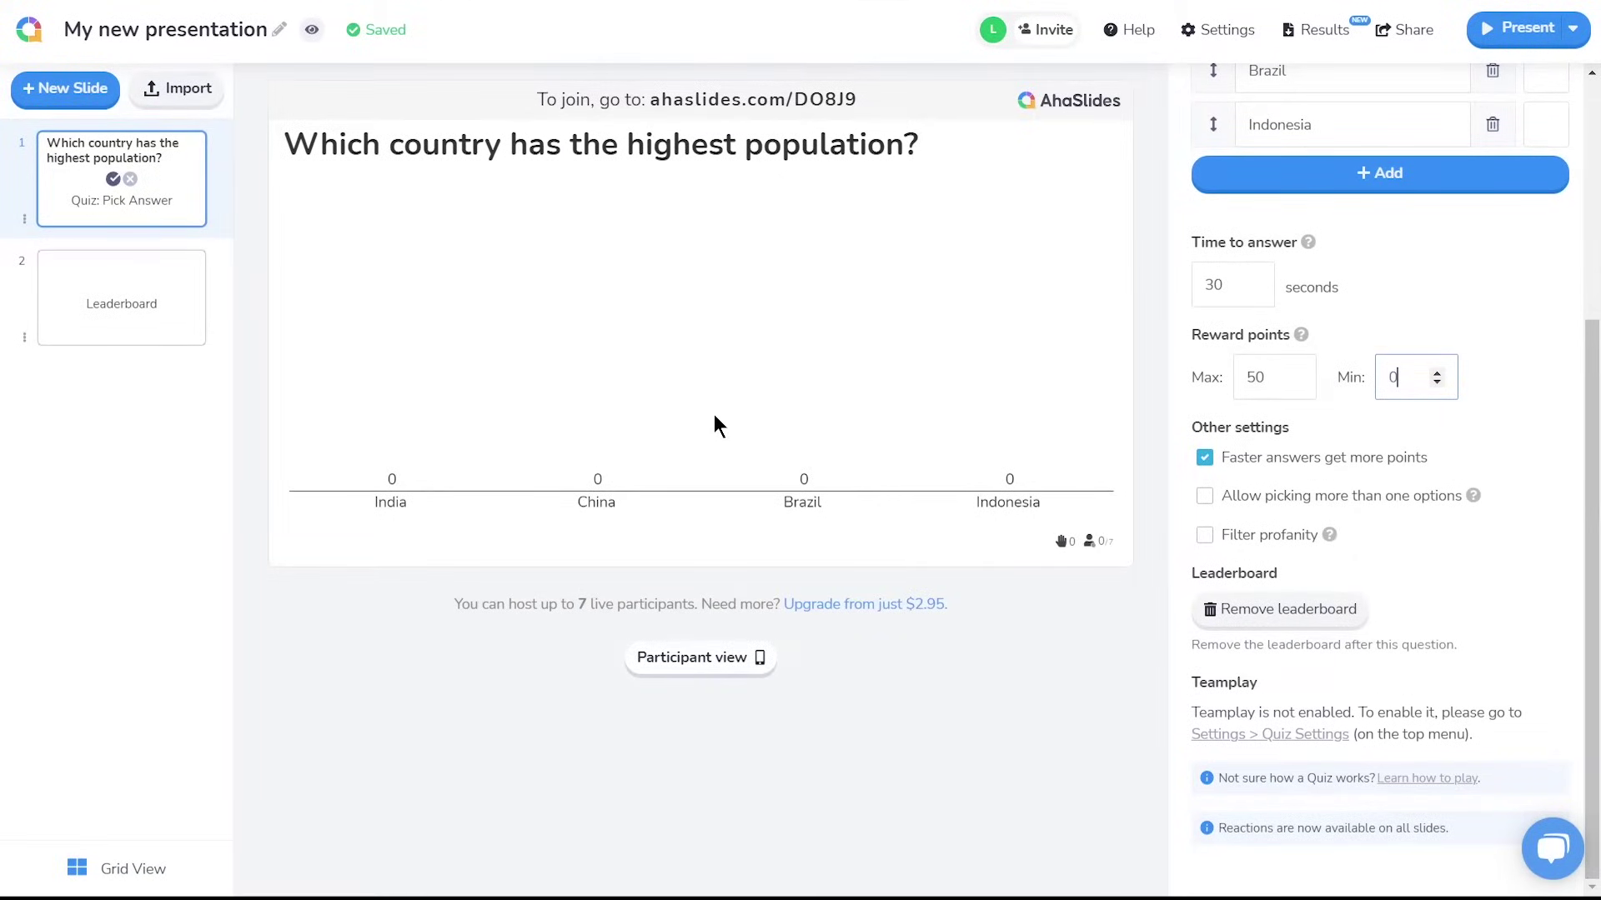
Insert a Type Answer slide after the first Leaderboard slide
left_click(185, 298)
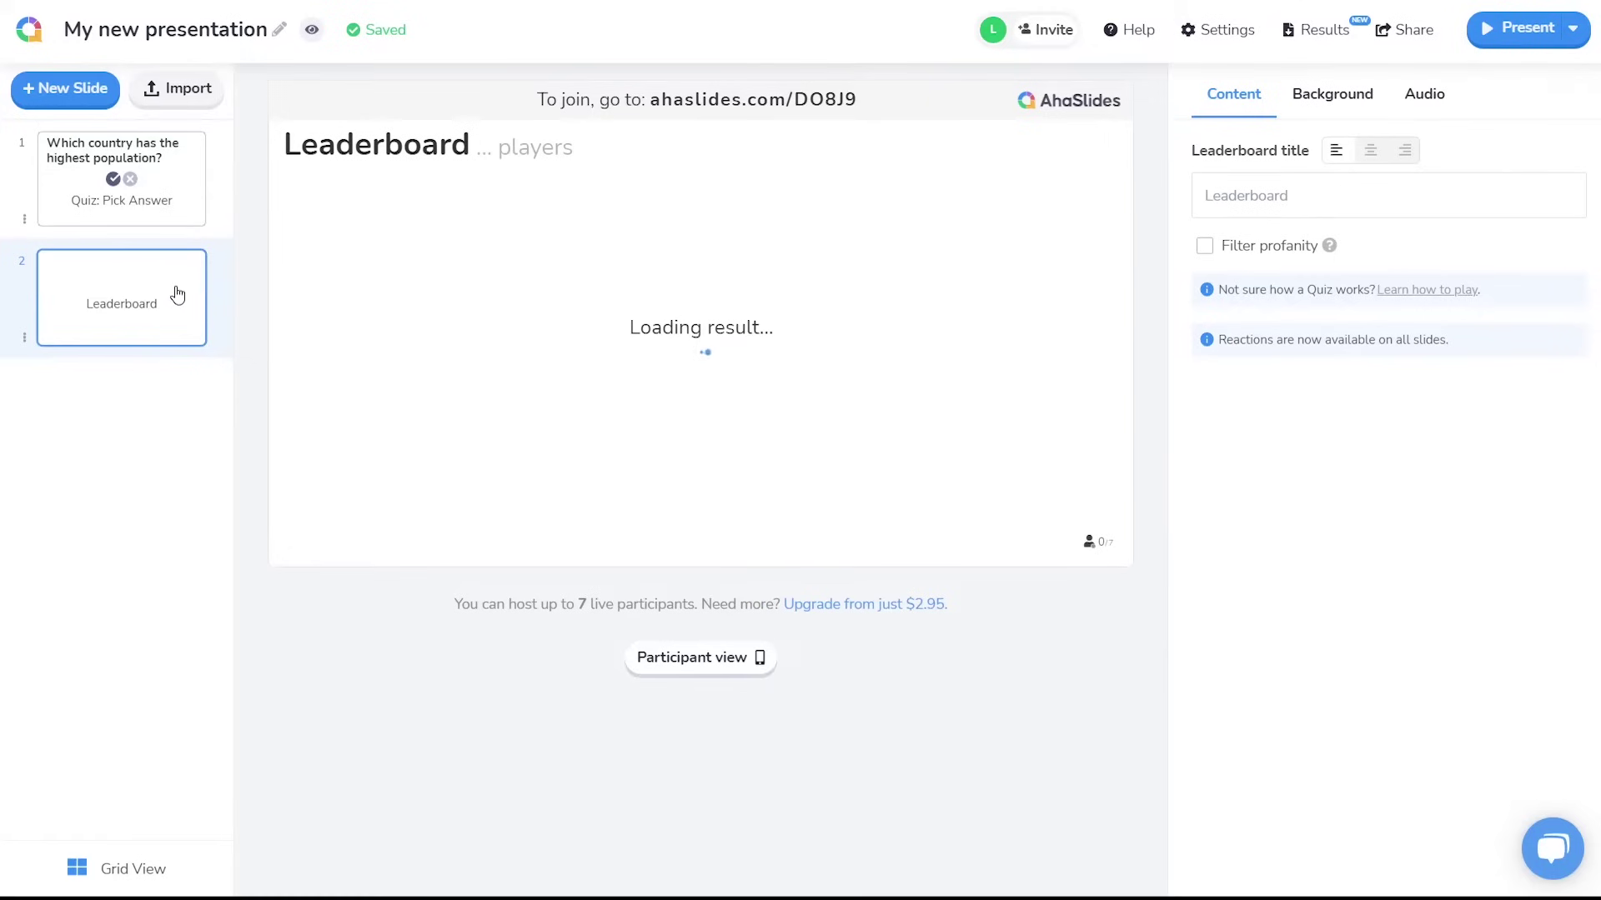
left_click(100, 89)
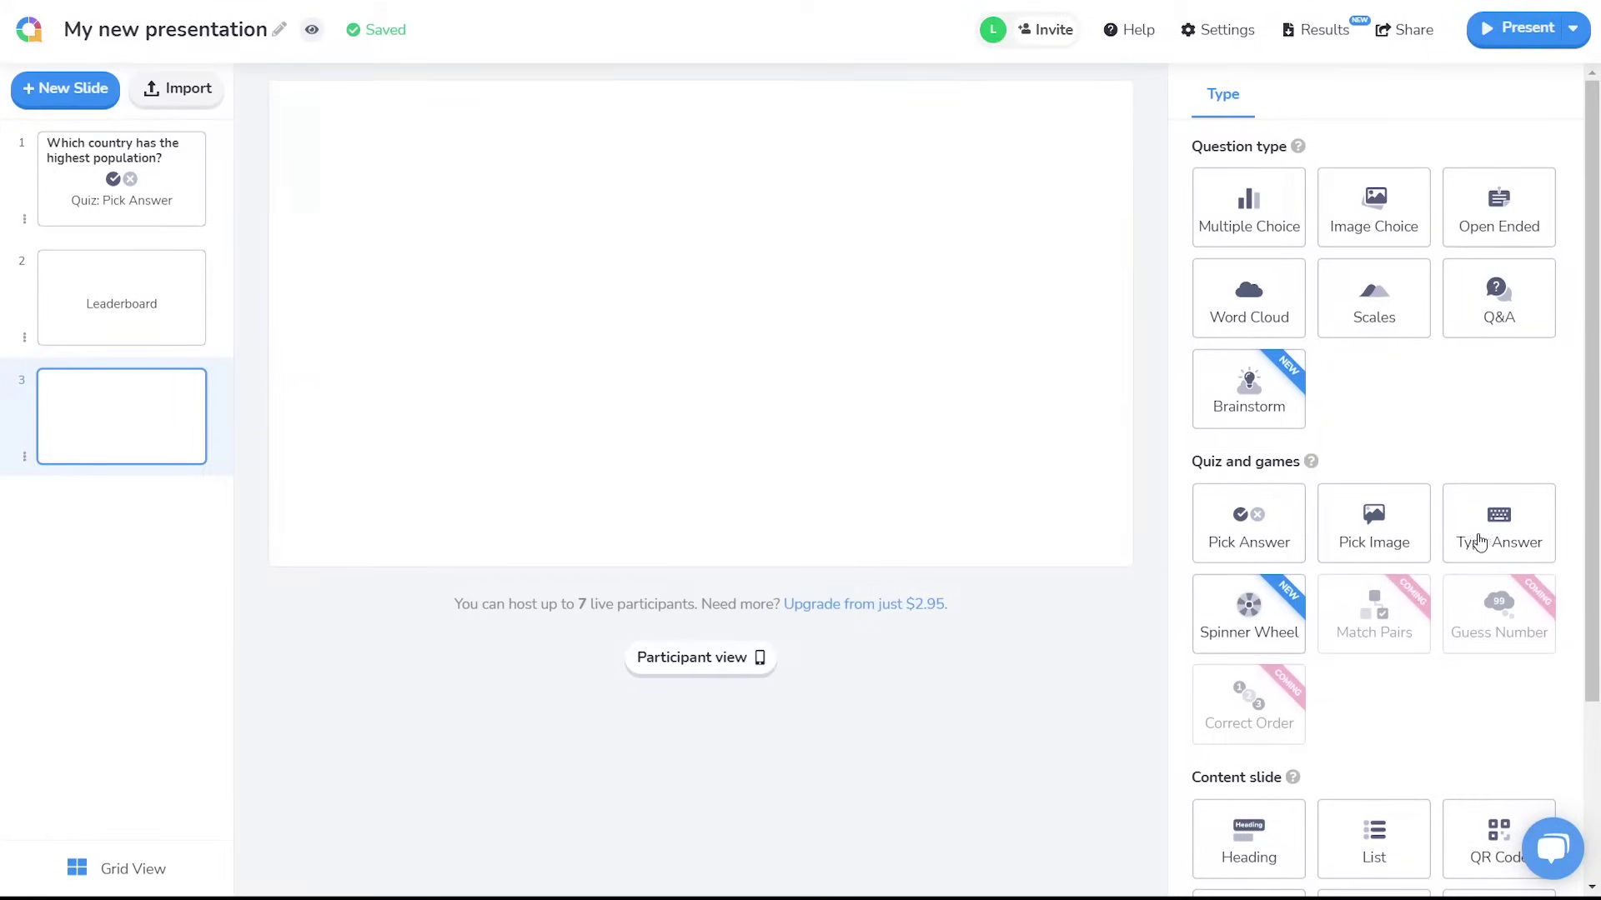
left_click(1540, 543)
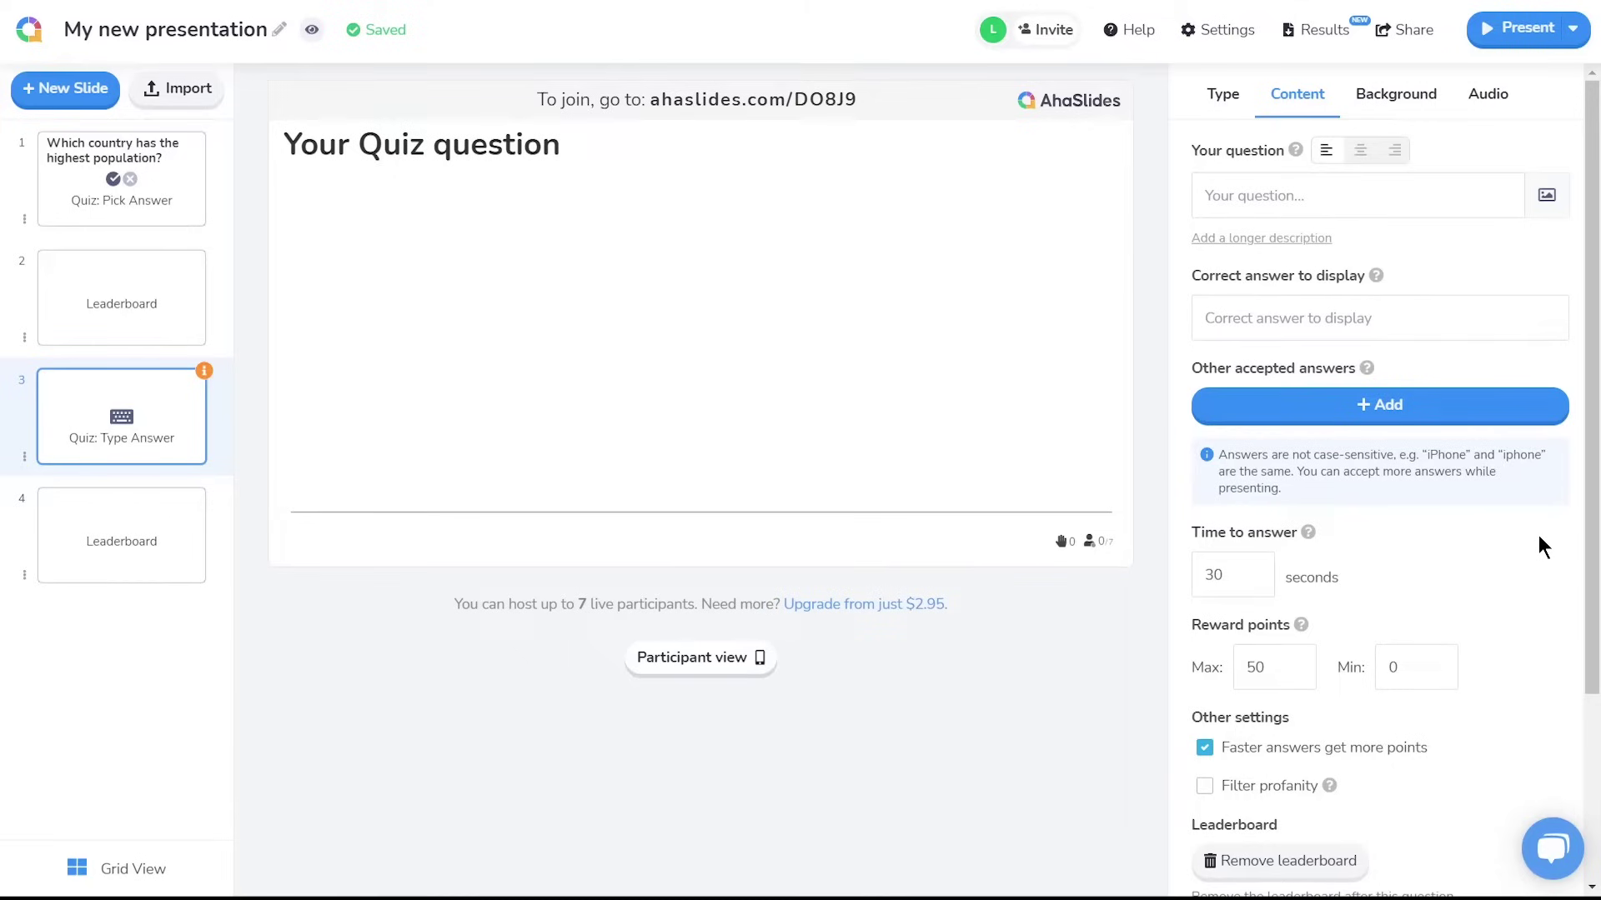
Write the Germany capital question, with Berlin correct plus accepted spellings Bernlin and Burlin
left_click(1437, 199)
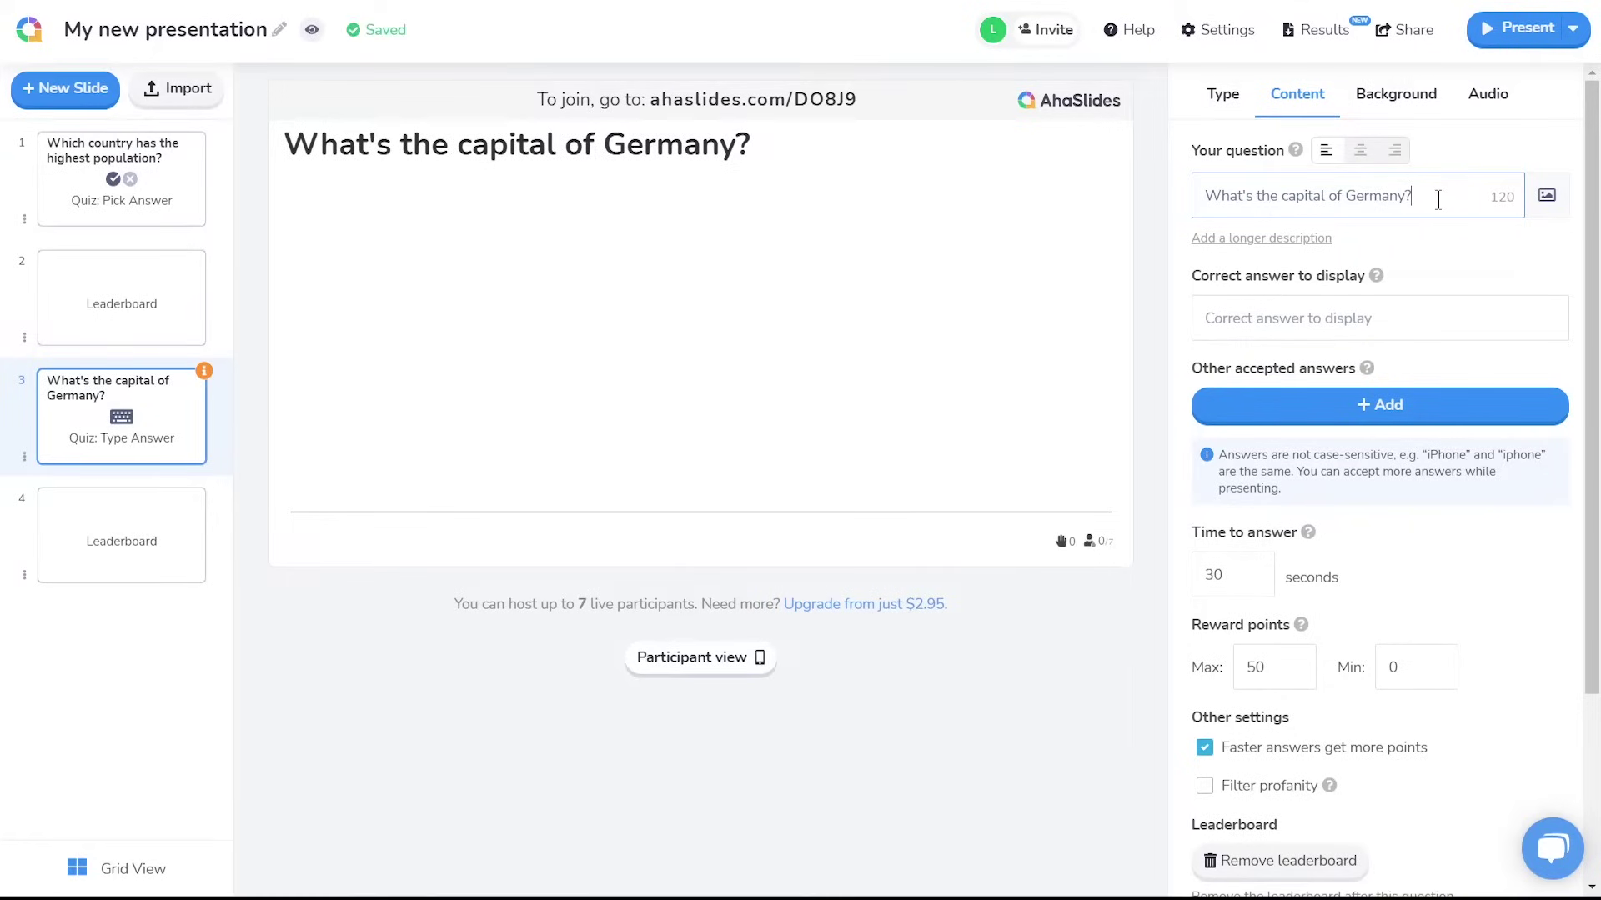
left_click(1441, 315)
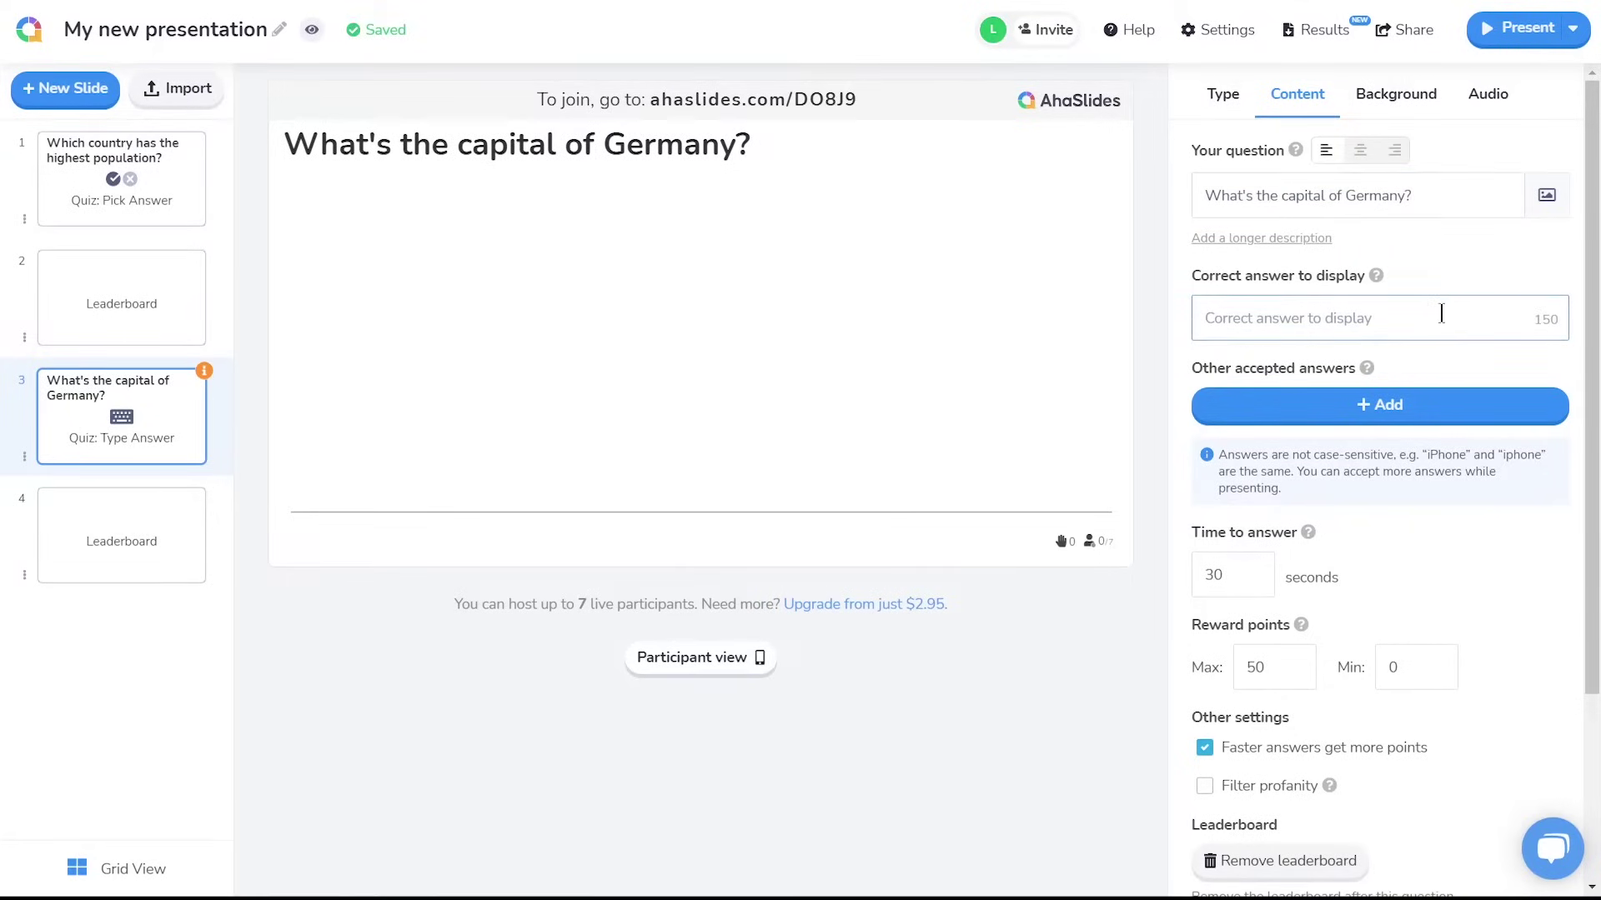
type("Berlin")
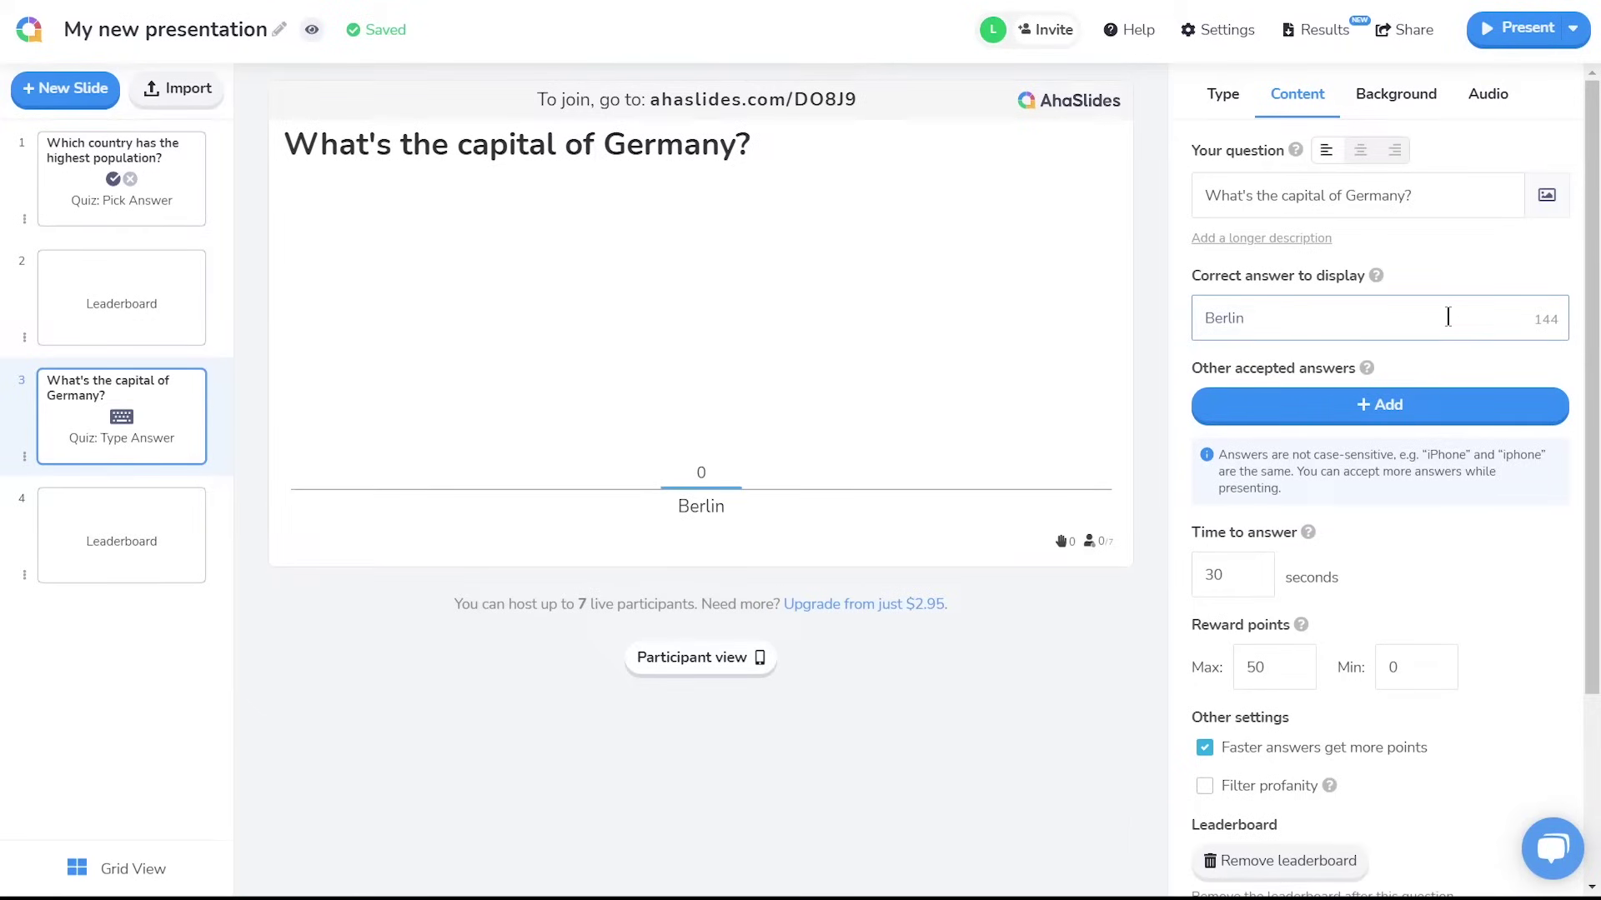
left_click(1459, 411)
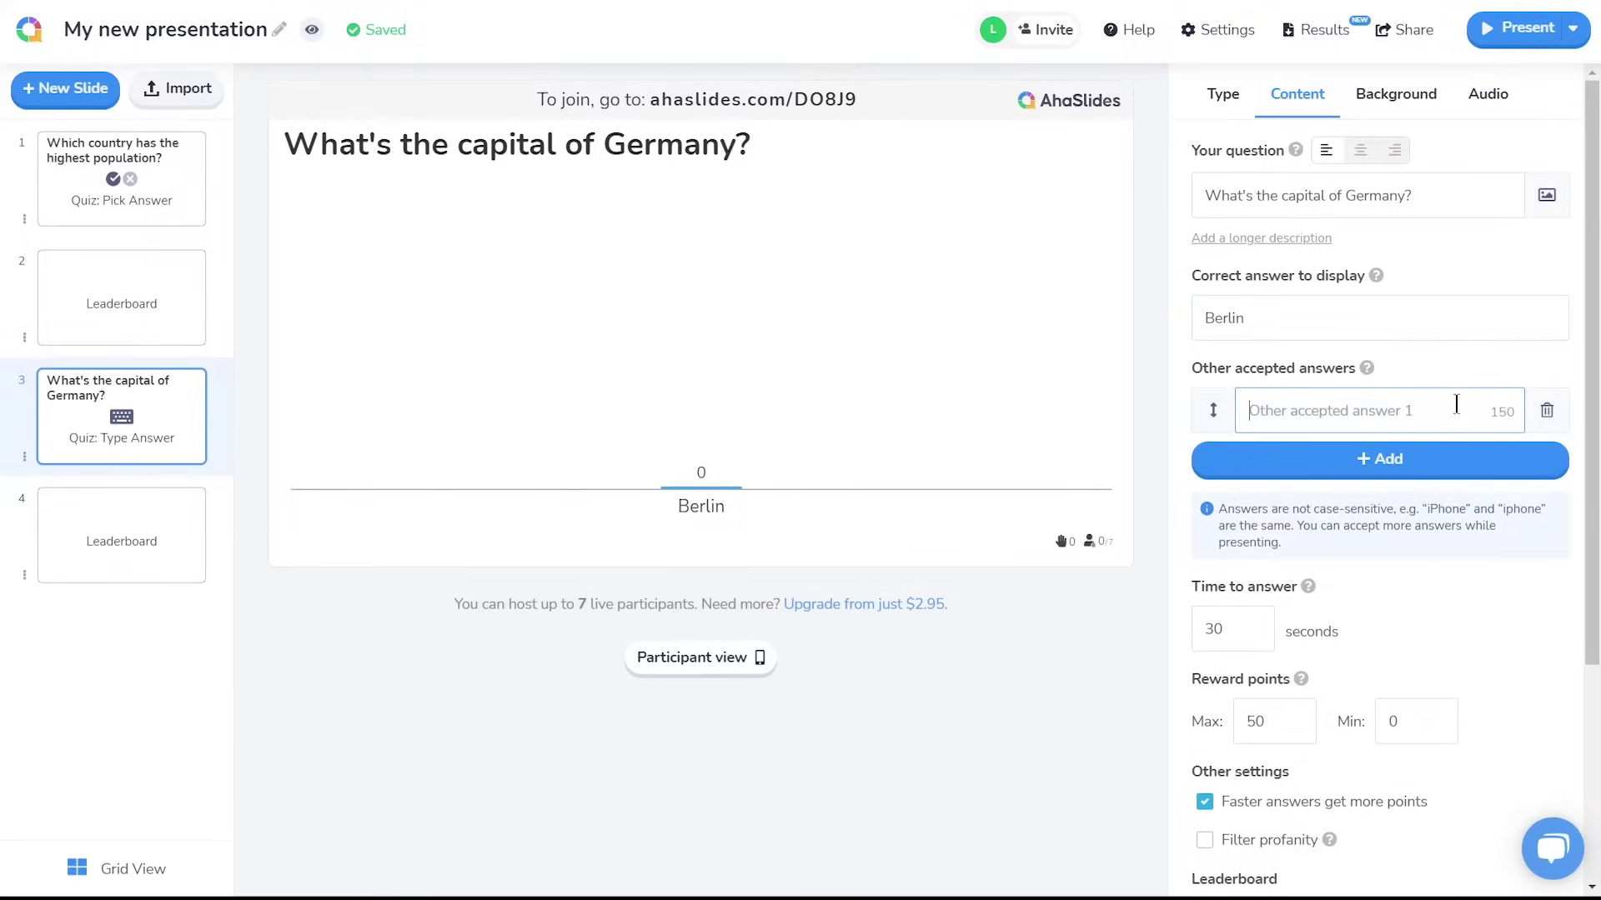
type("Bernlin")
key("Return")
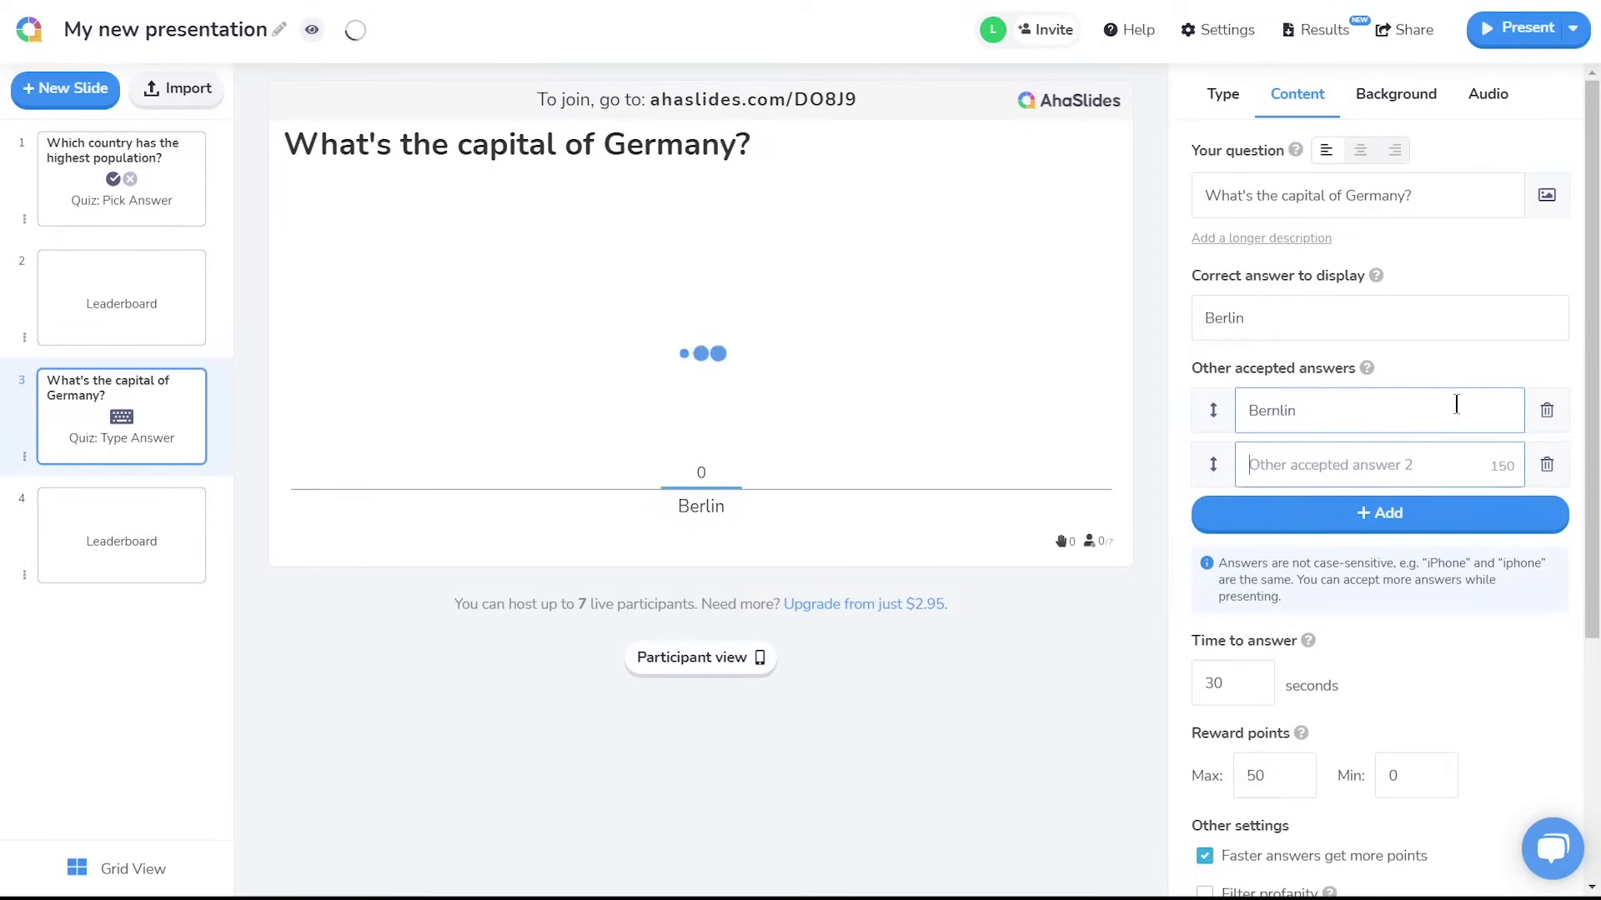
type("Burlin")
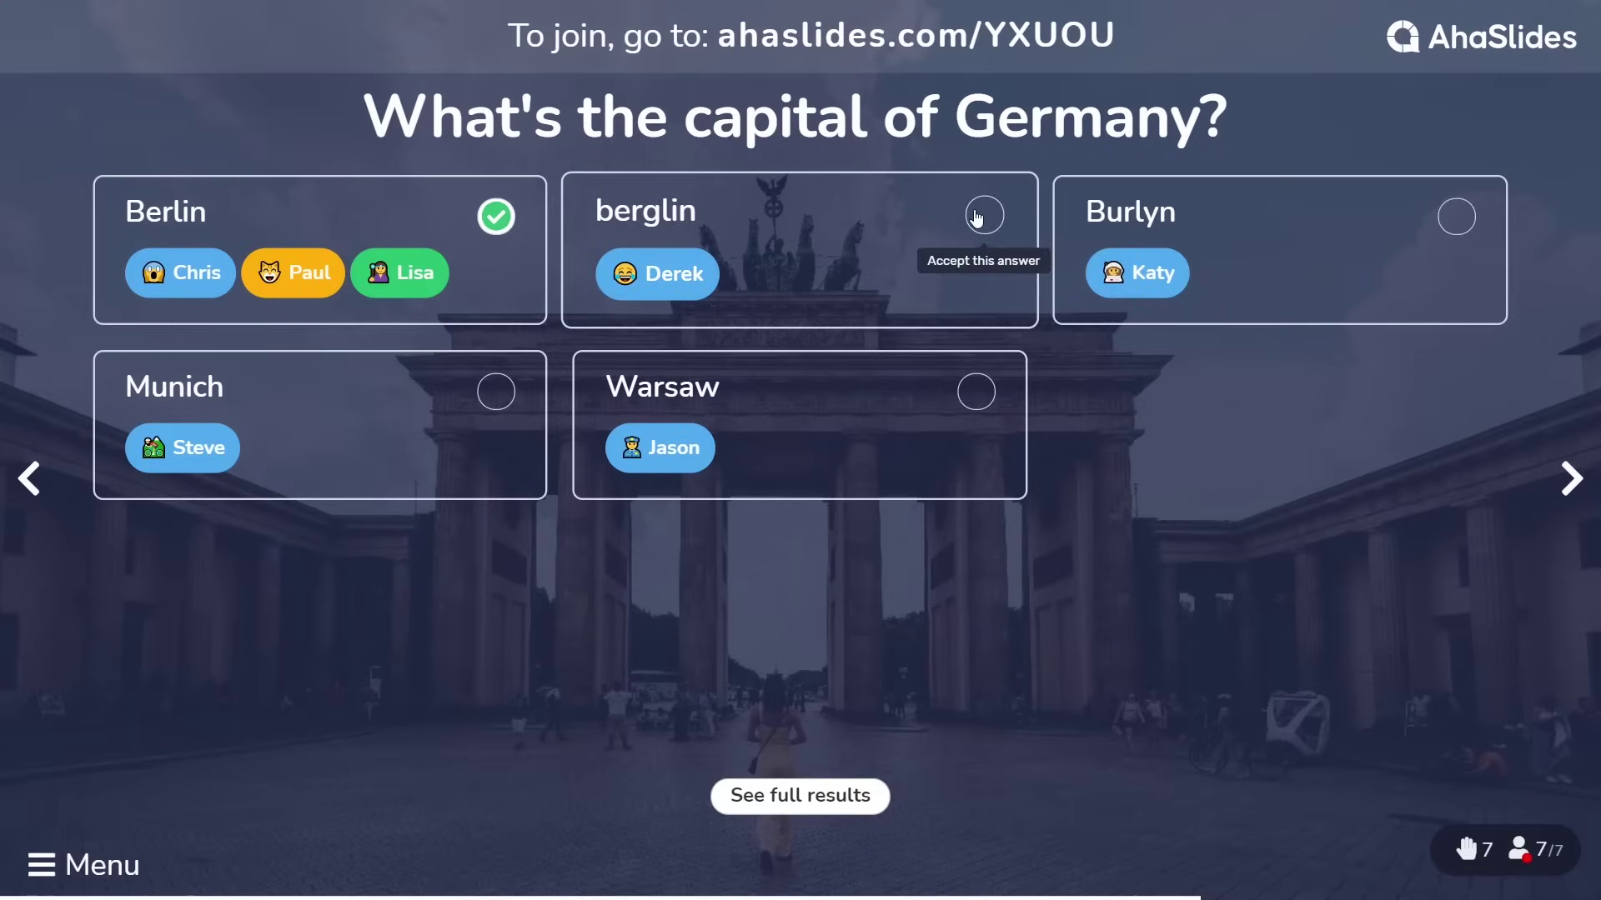
left_click(983, 215)
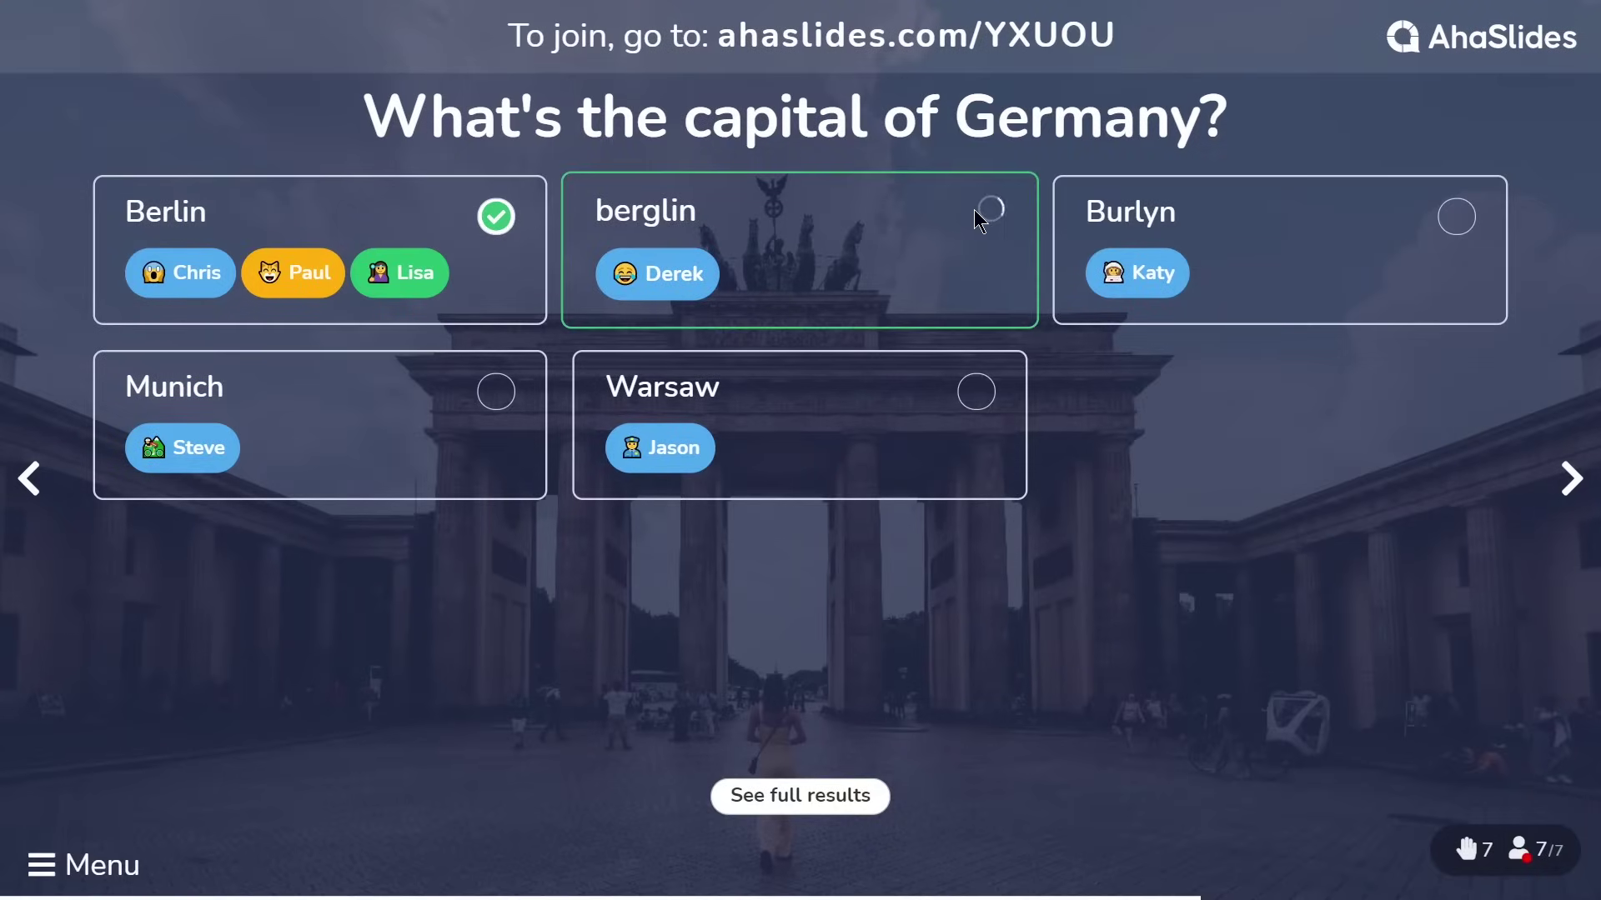
Also accept Burlyn, return to the population slide and start presenting the quiz
left_click(1462, 217)
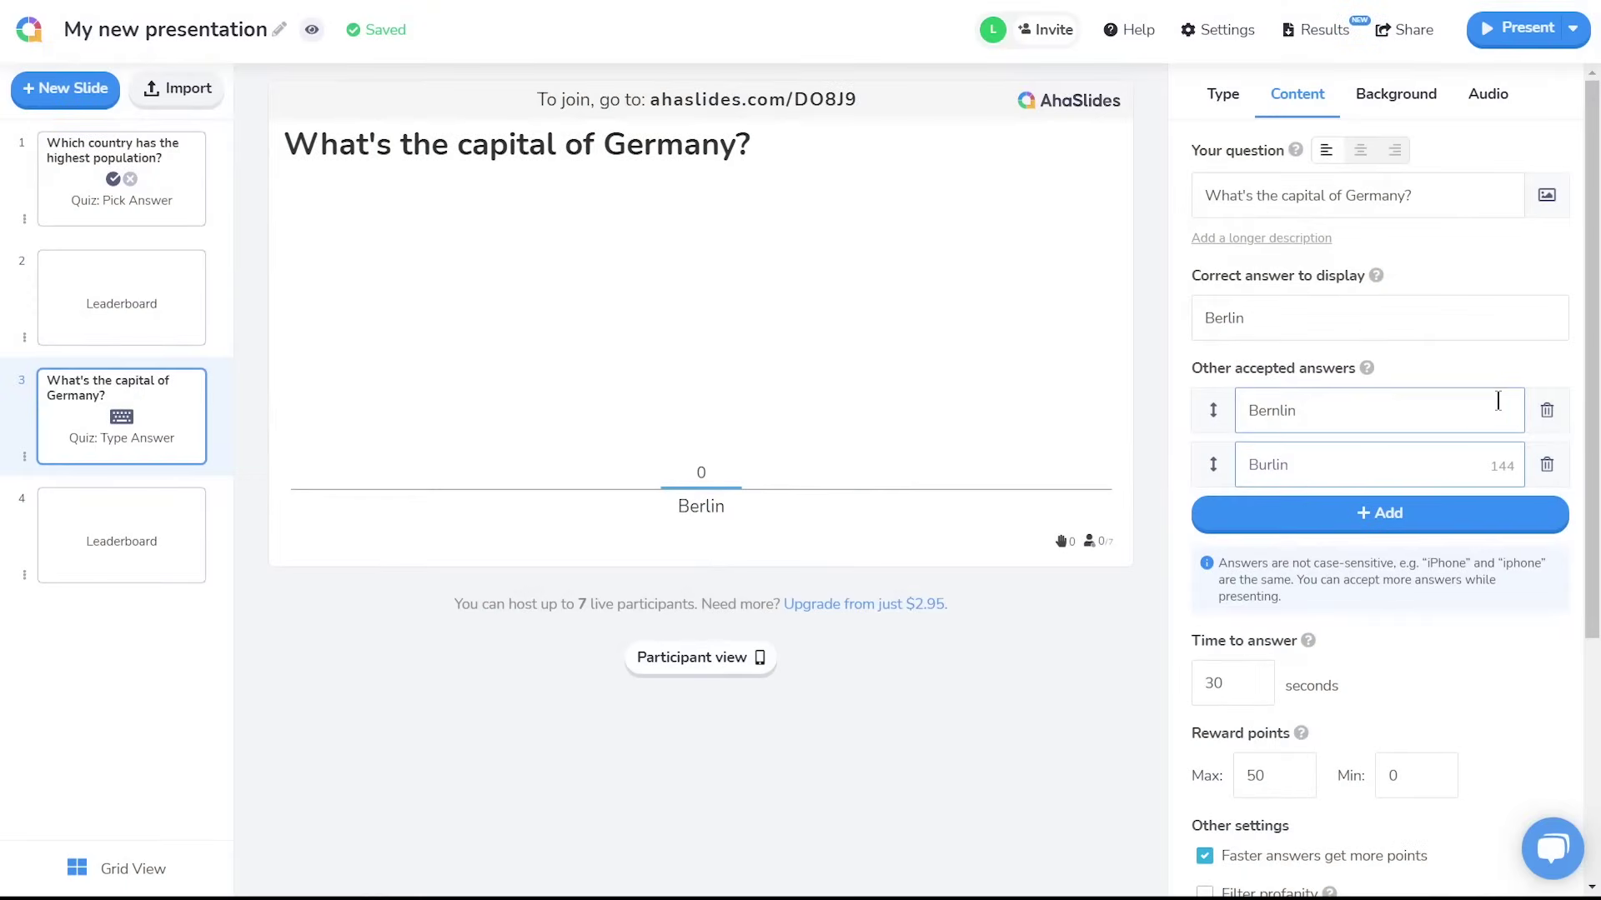
scroll(1194, 580, "down", 3)
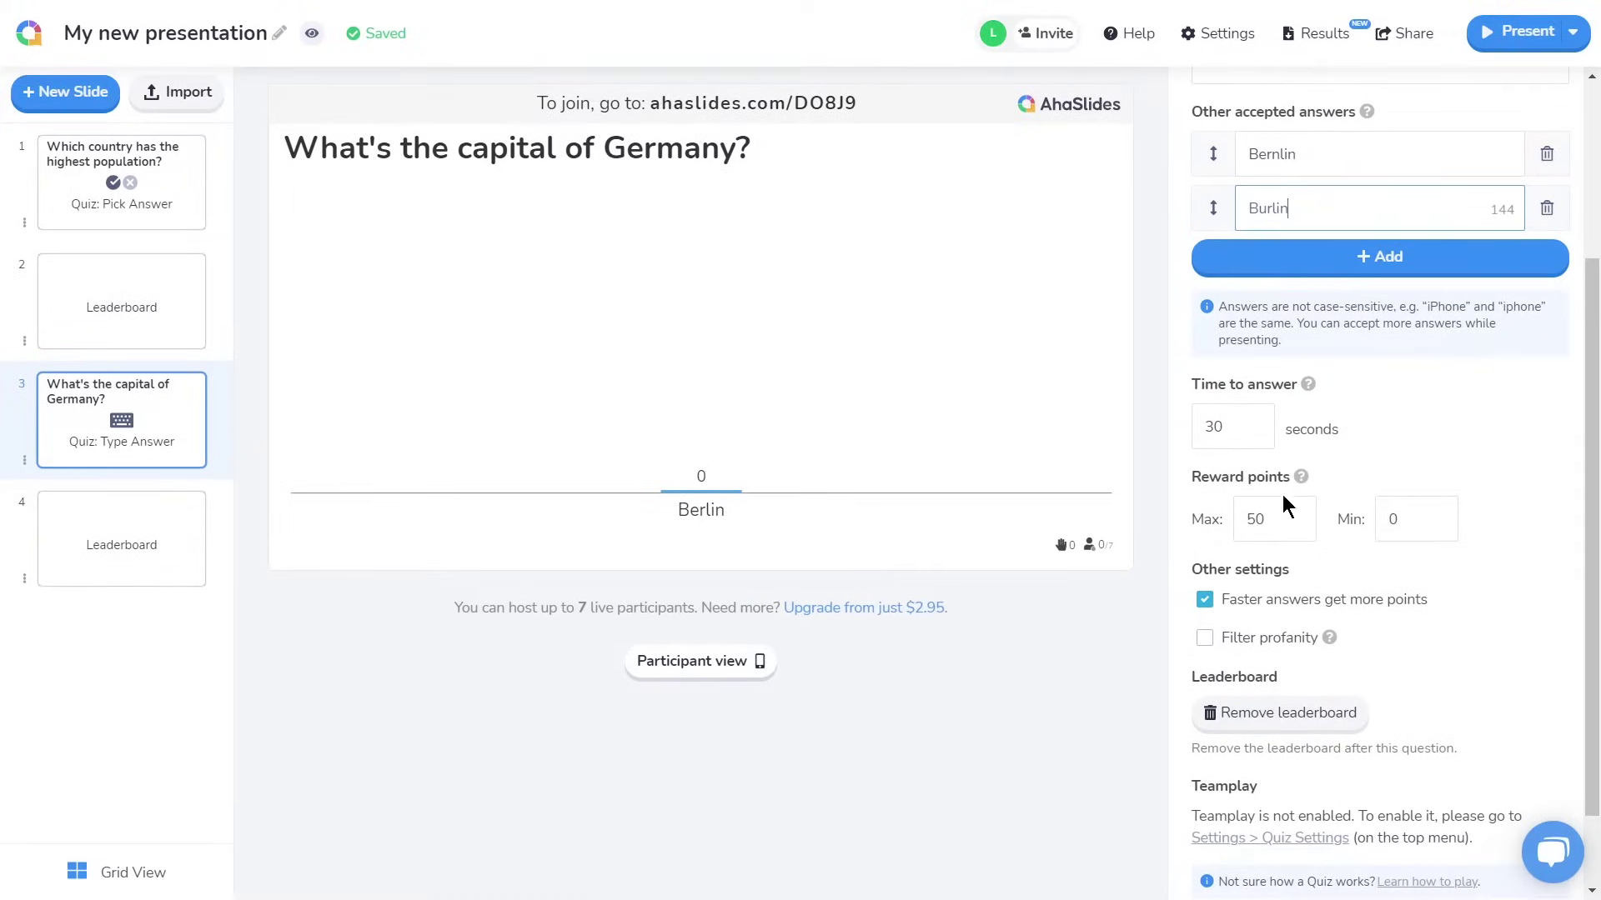
left_click(191, 186)
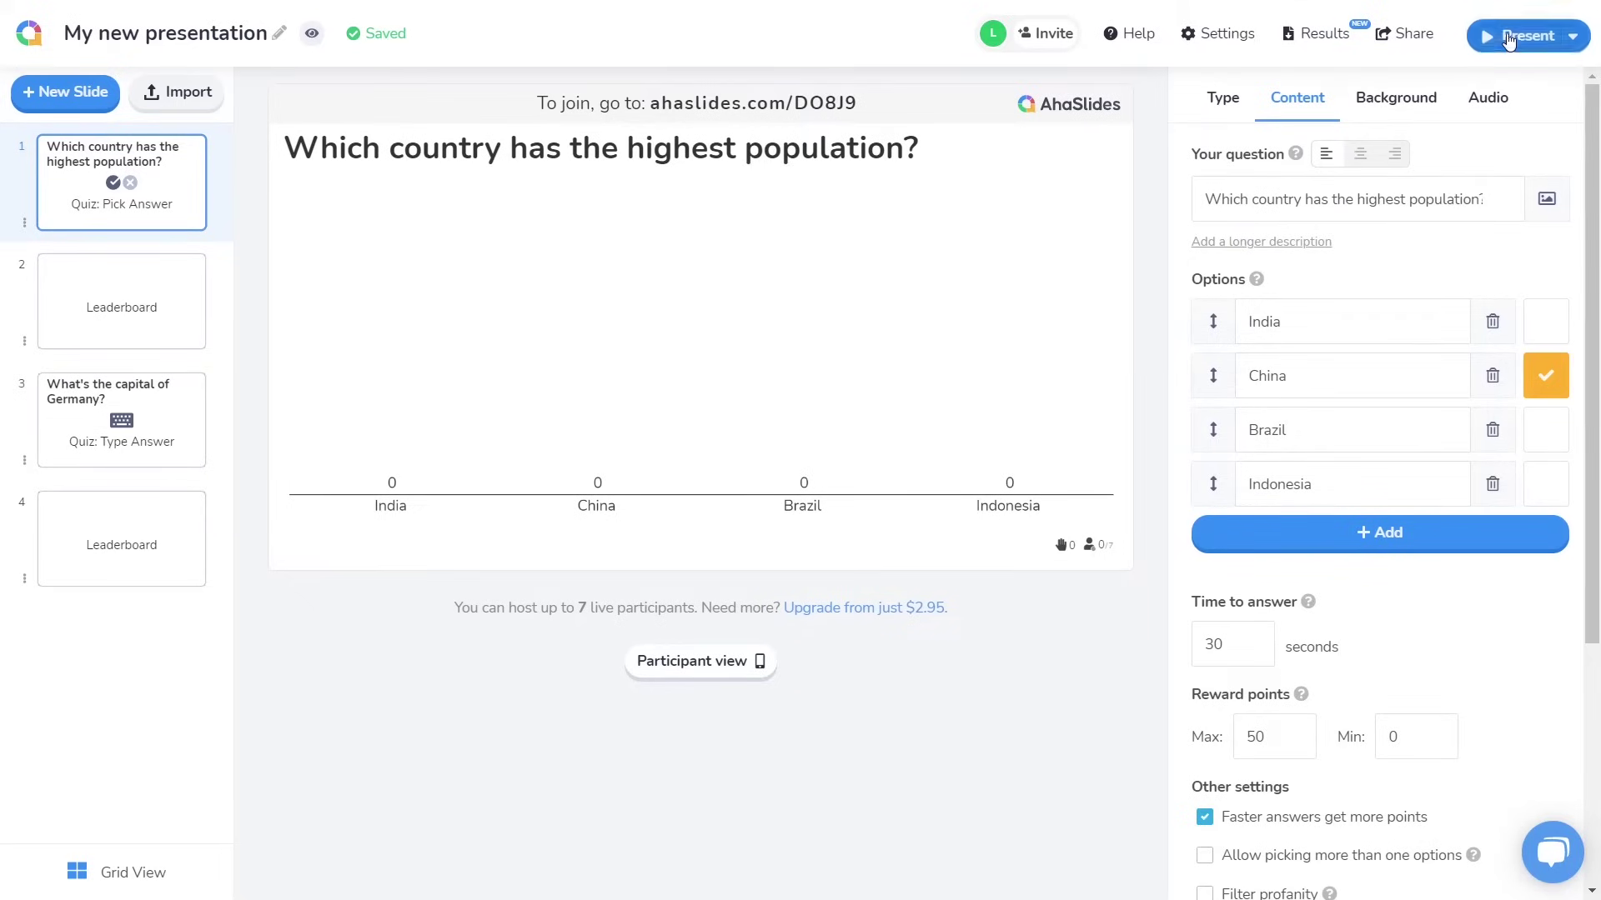
left_click(1511, 35)
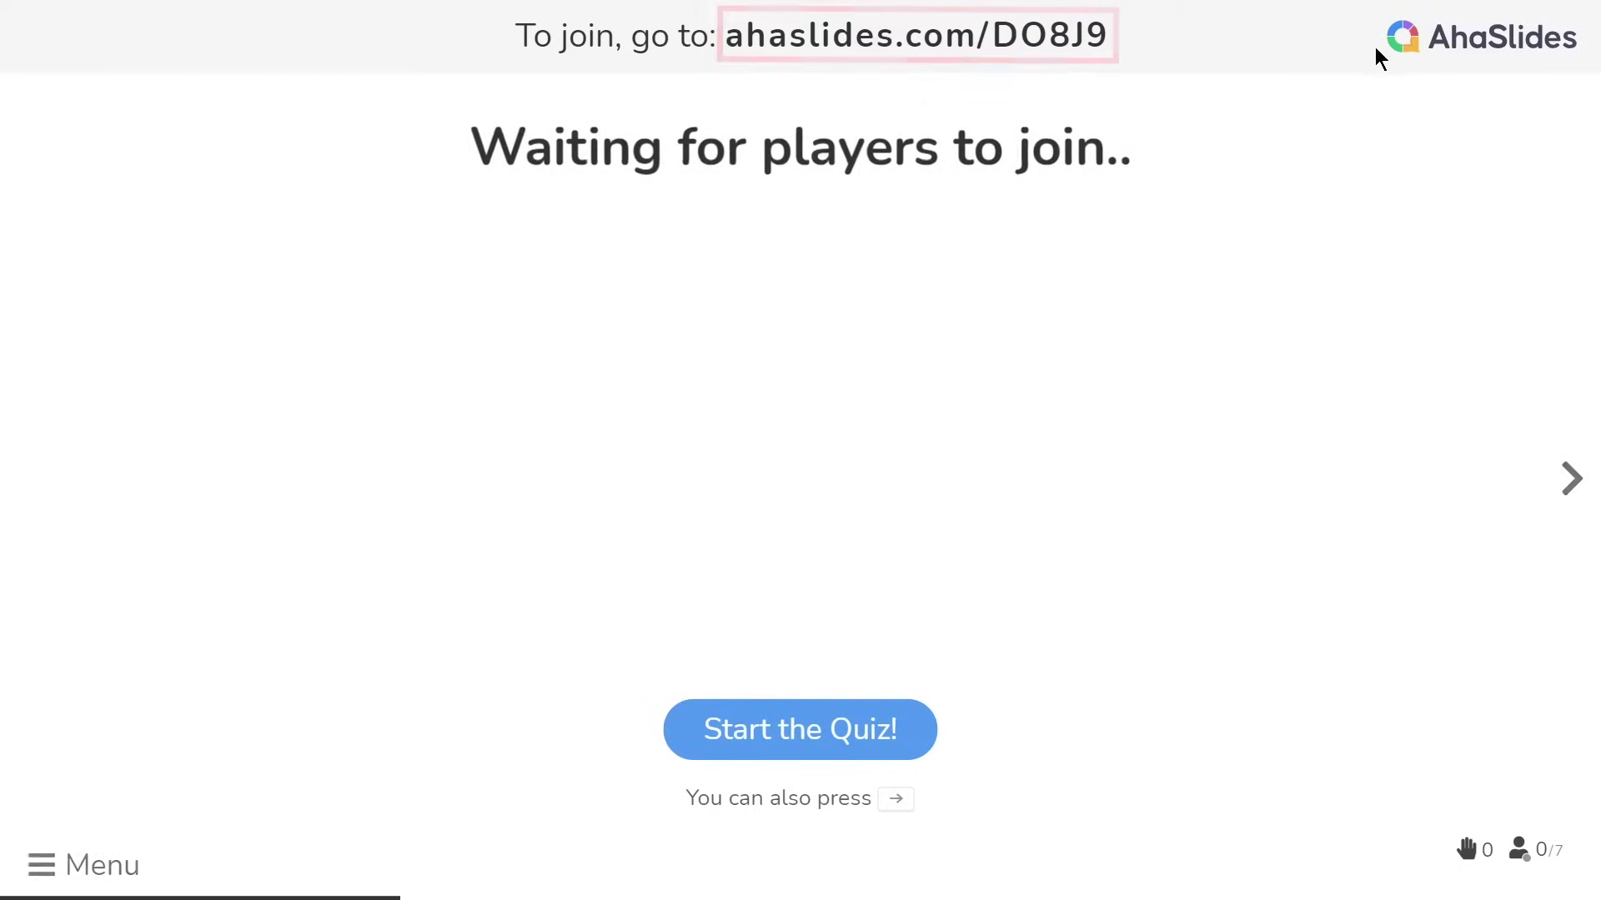
Show the join QR code, then close the joining instructions
left_click(1081, 48)
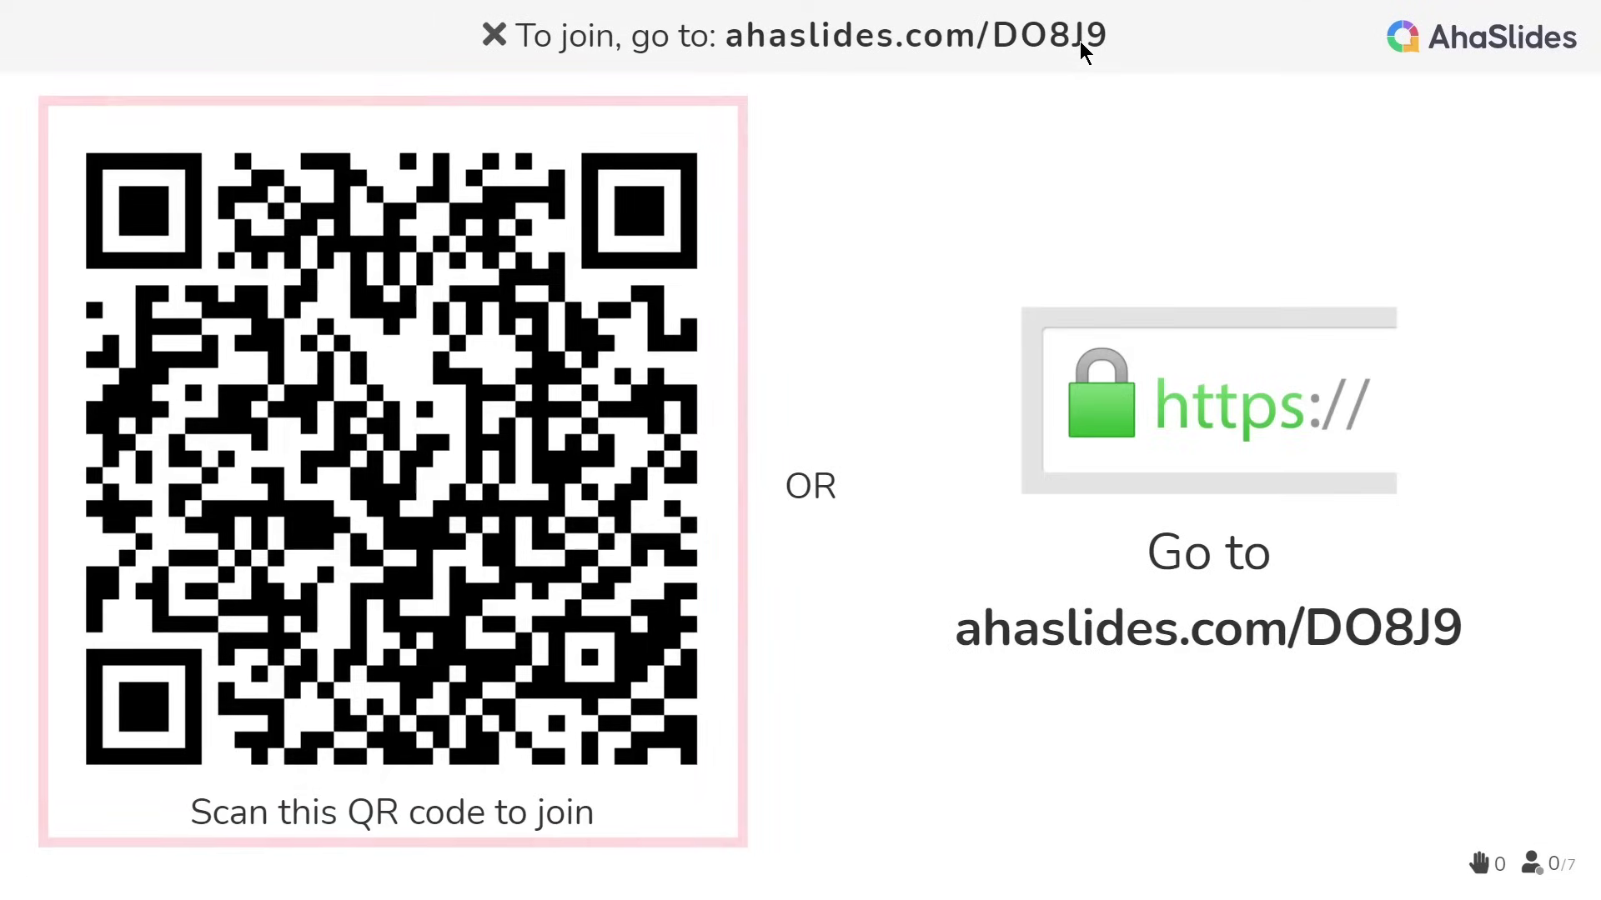
left_click(494, 36)
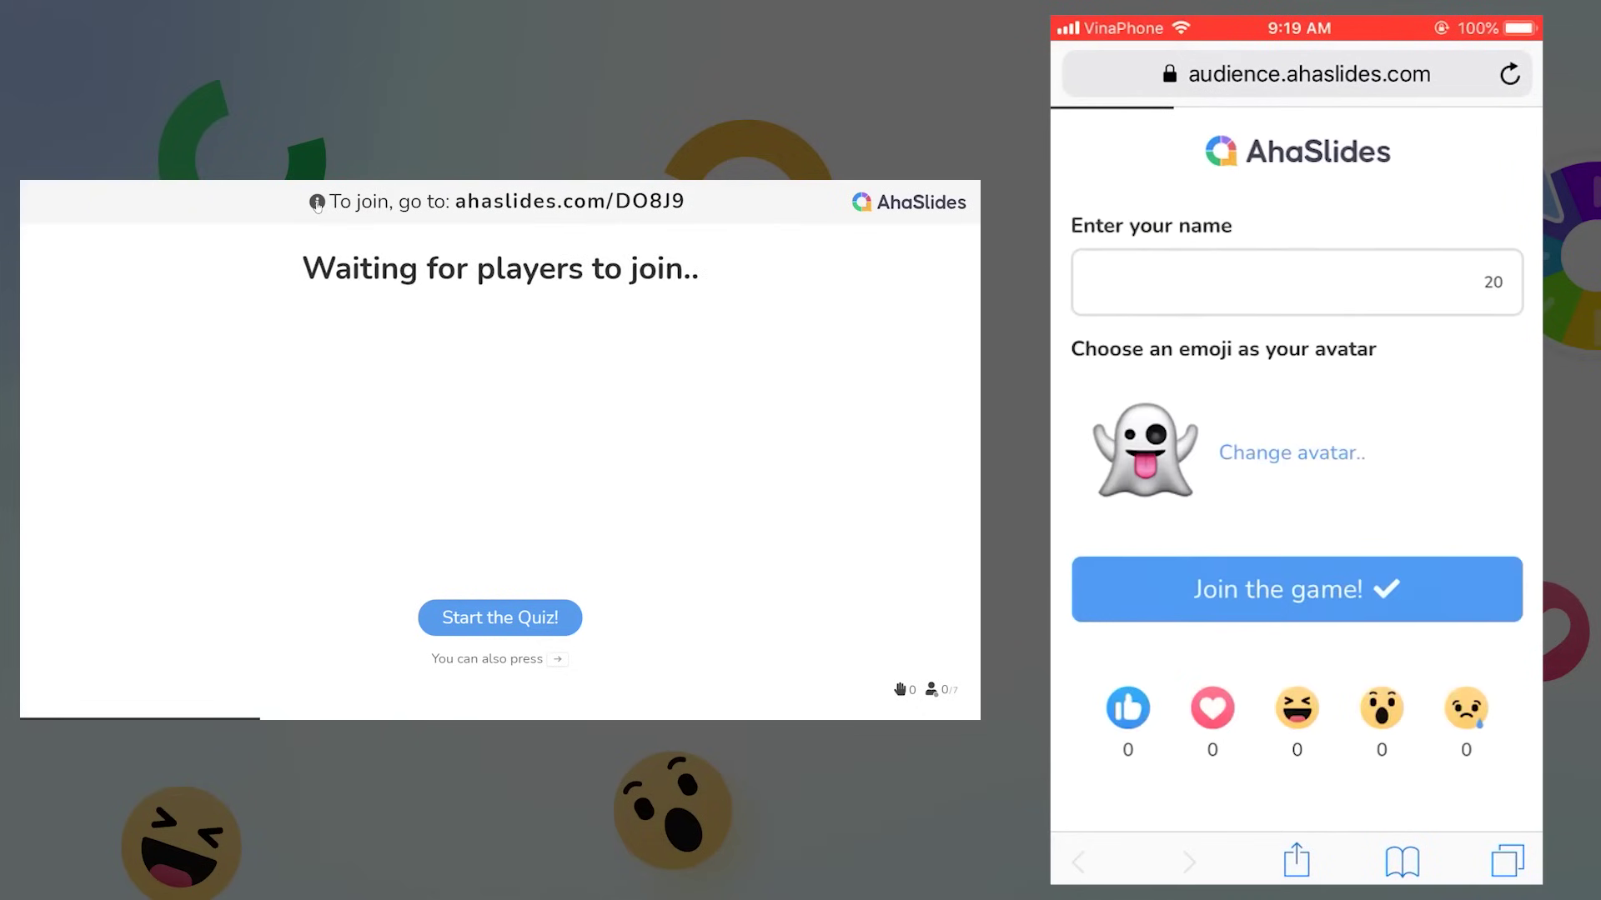
On the phone, enter a player name, pick the duck avatar and join the game
left_click(1292, 282)
type("Lawr")
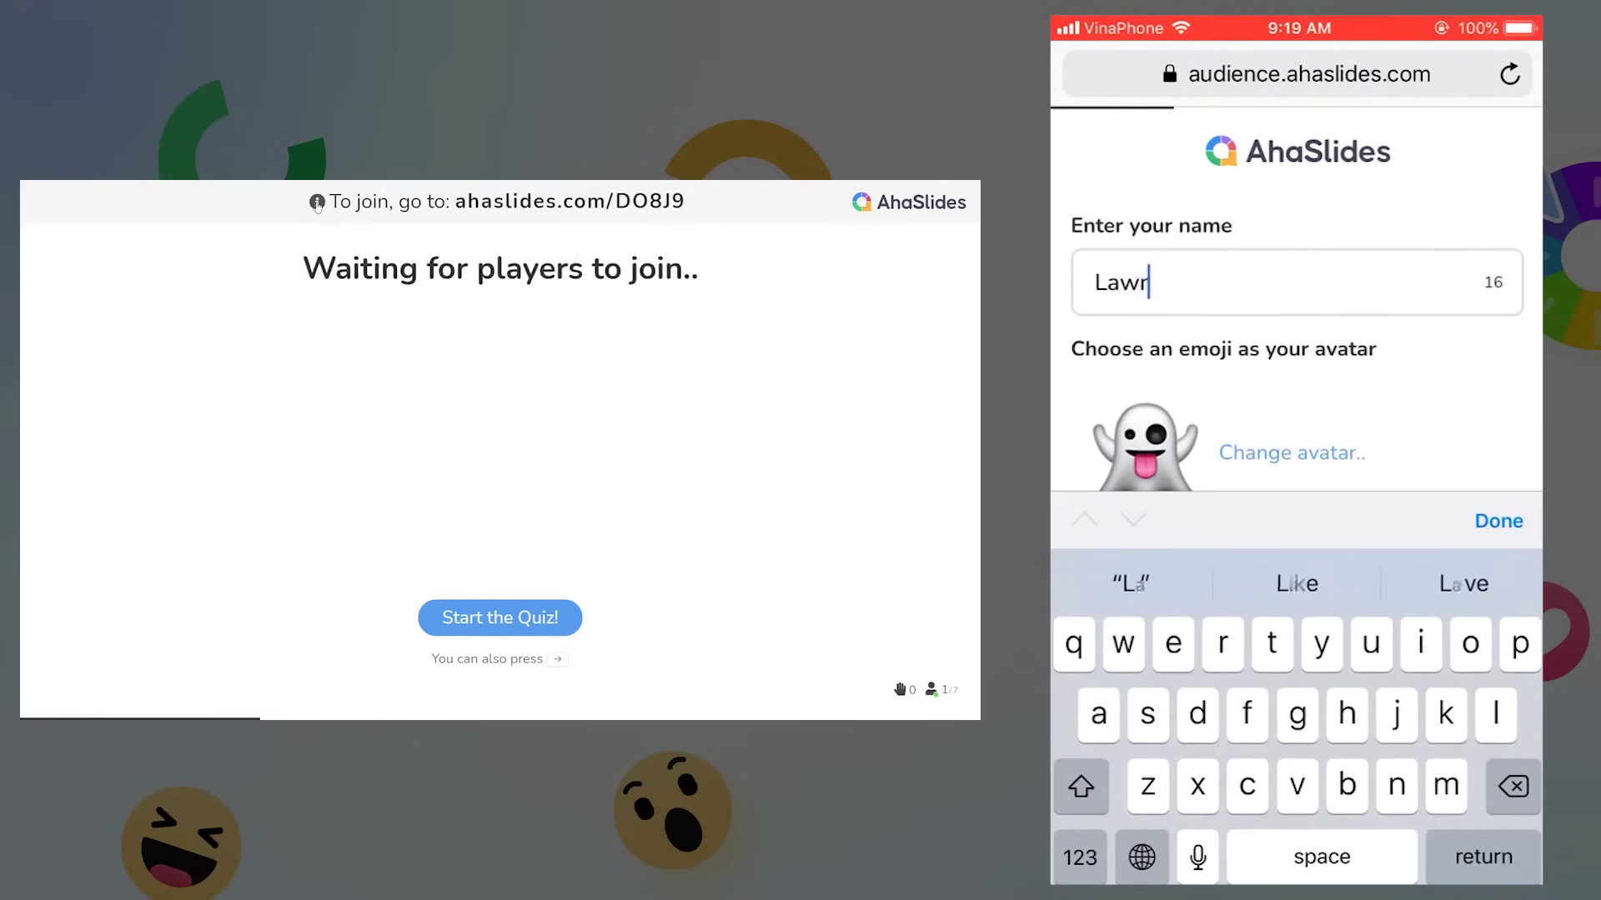
type("ence")
left_click(1498, 521)
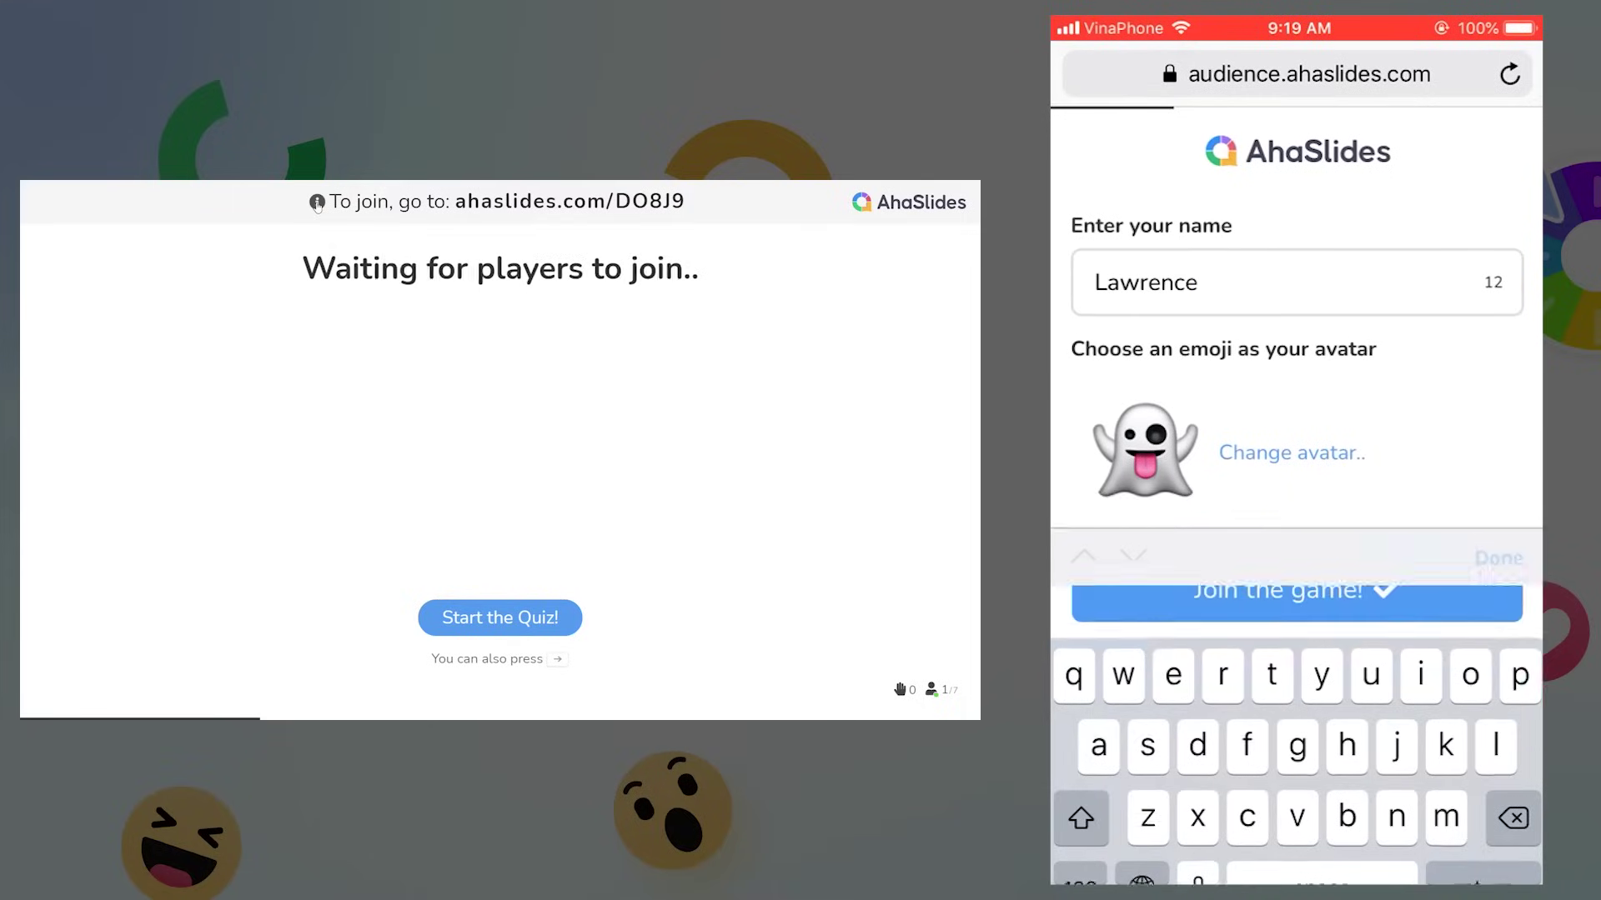
left_click(1292, 453)
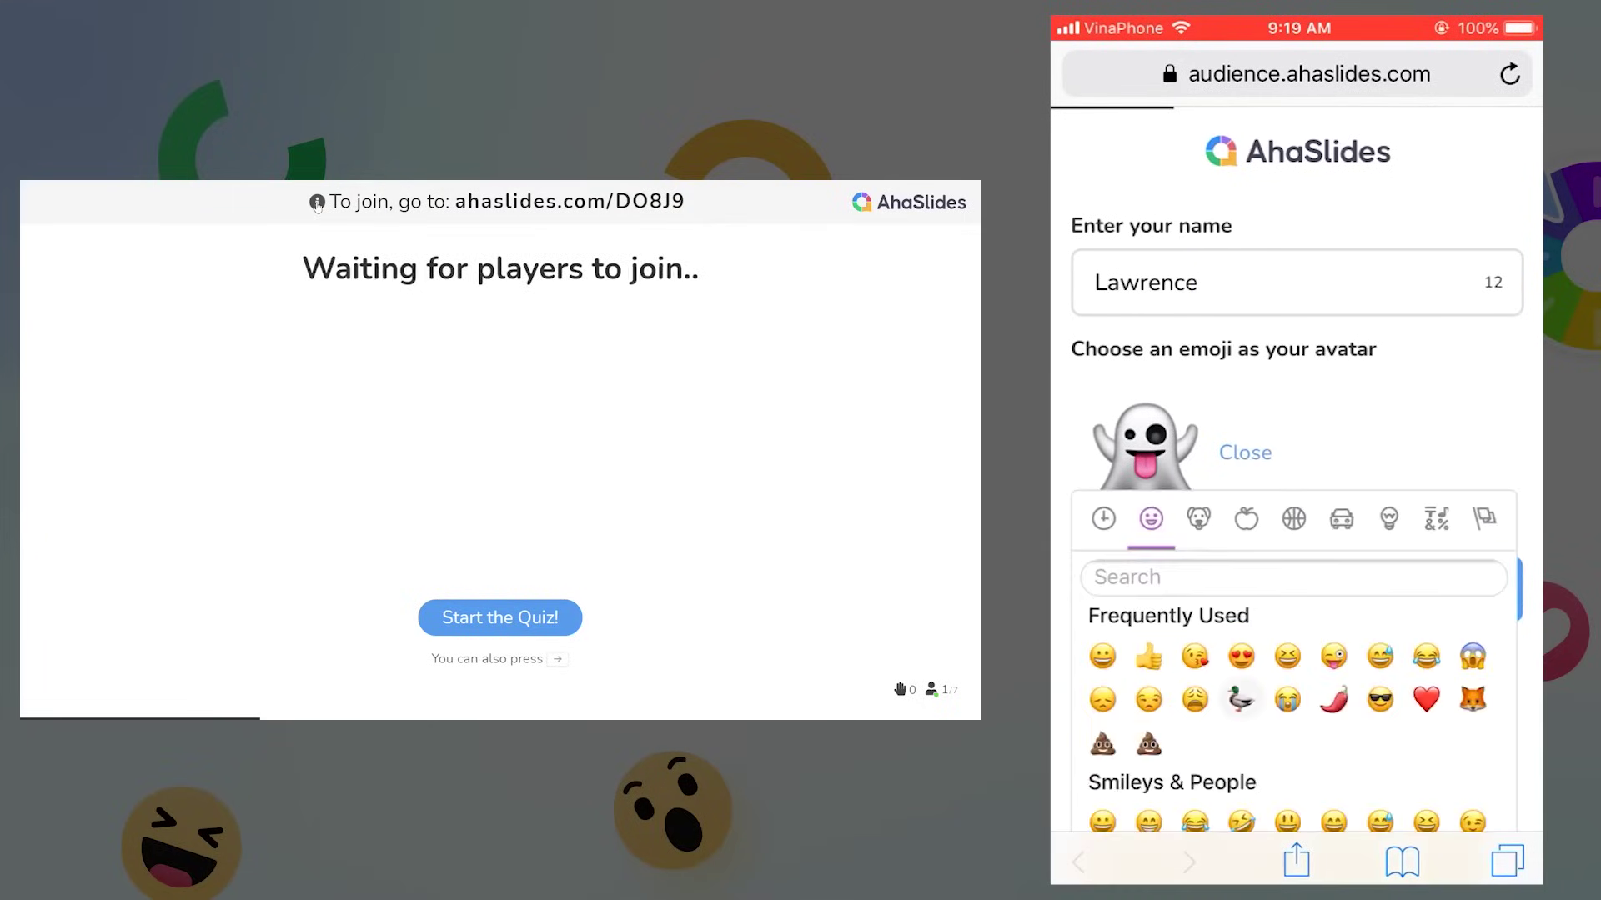
left_click(1239, 699)
left_click(1296, 590)
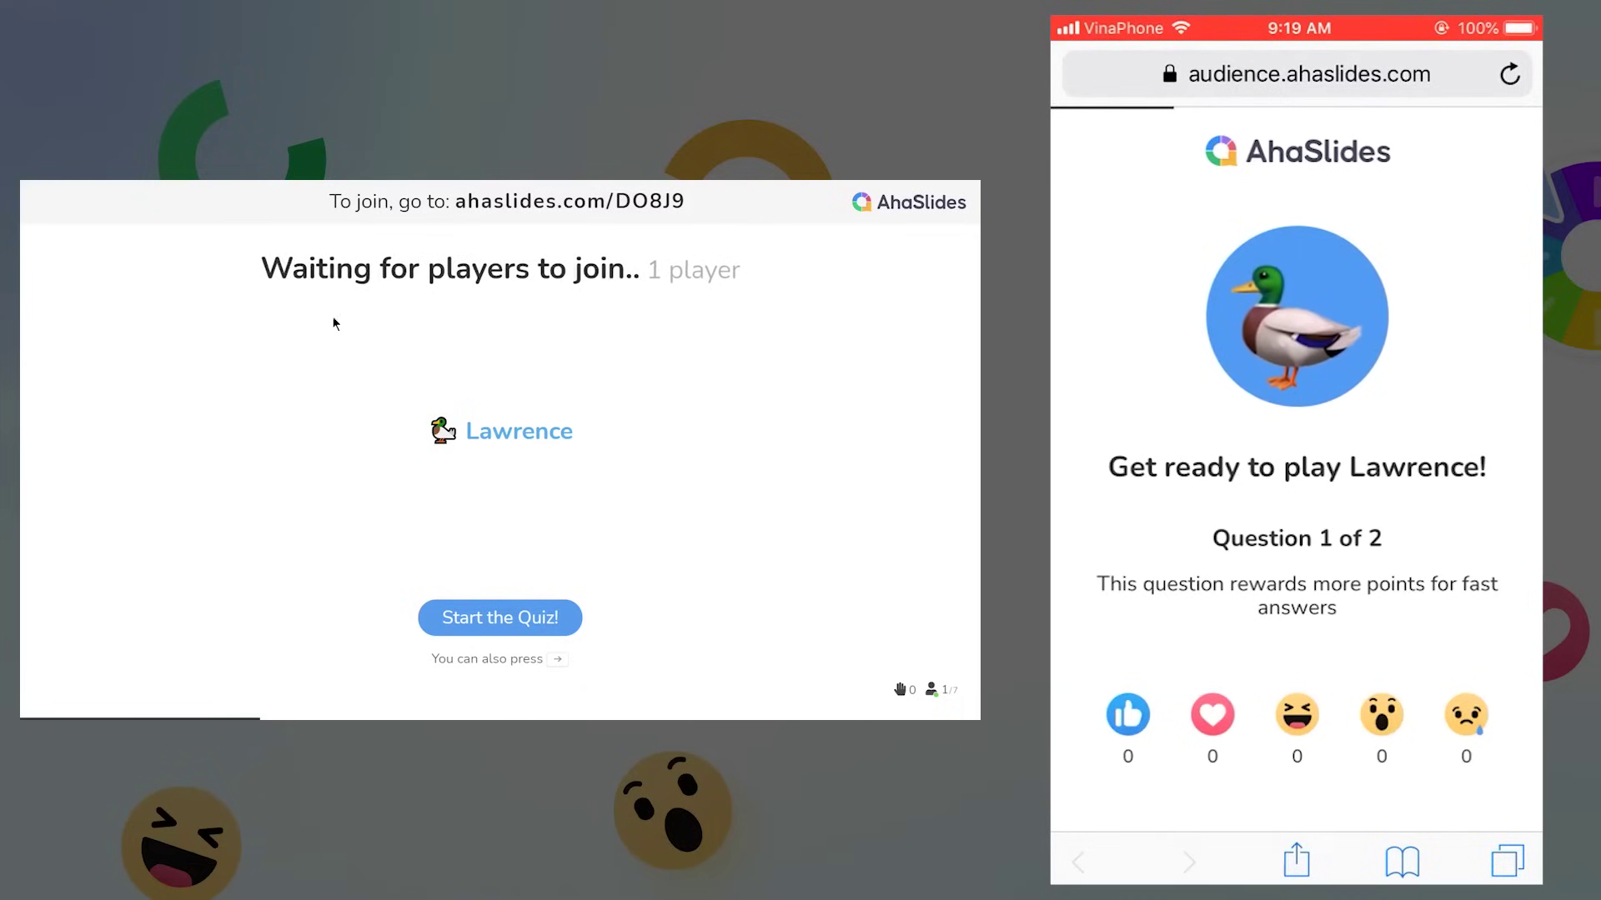
Start the quiz, answer China on the phone, show the leaderboard, then advance to the Germany question
left_click(520, 622)
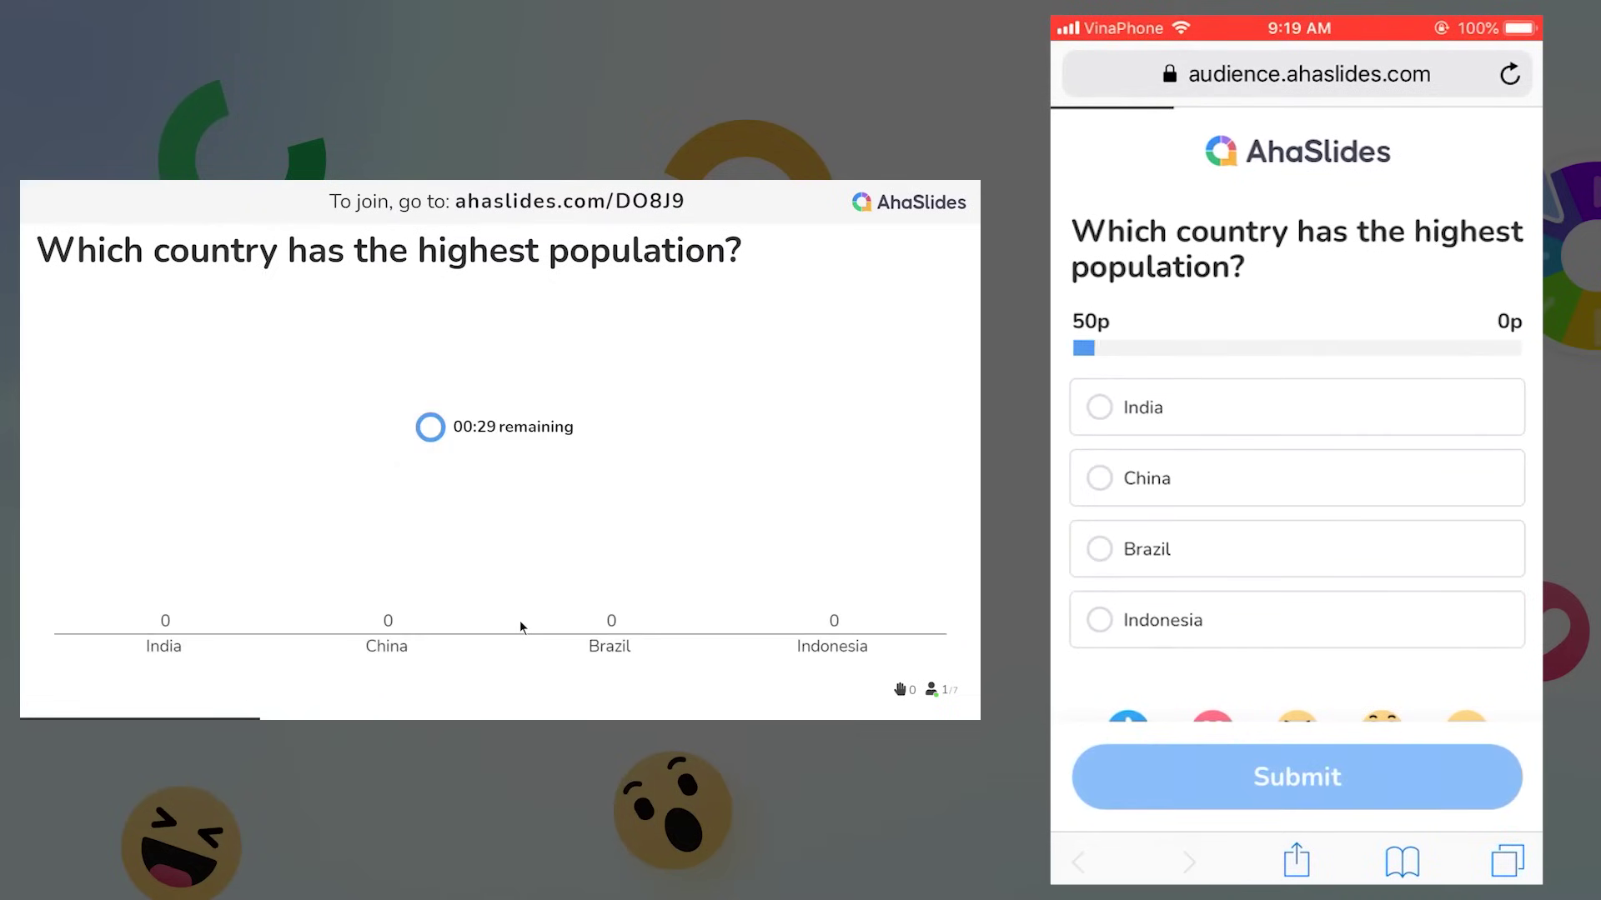
left_click(1100, 478)
scroll(1297, 500, "down", 2)
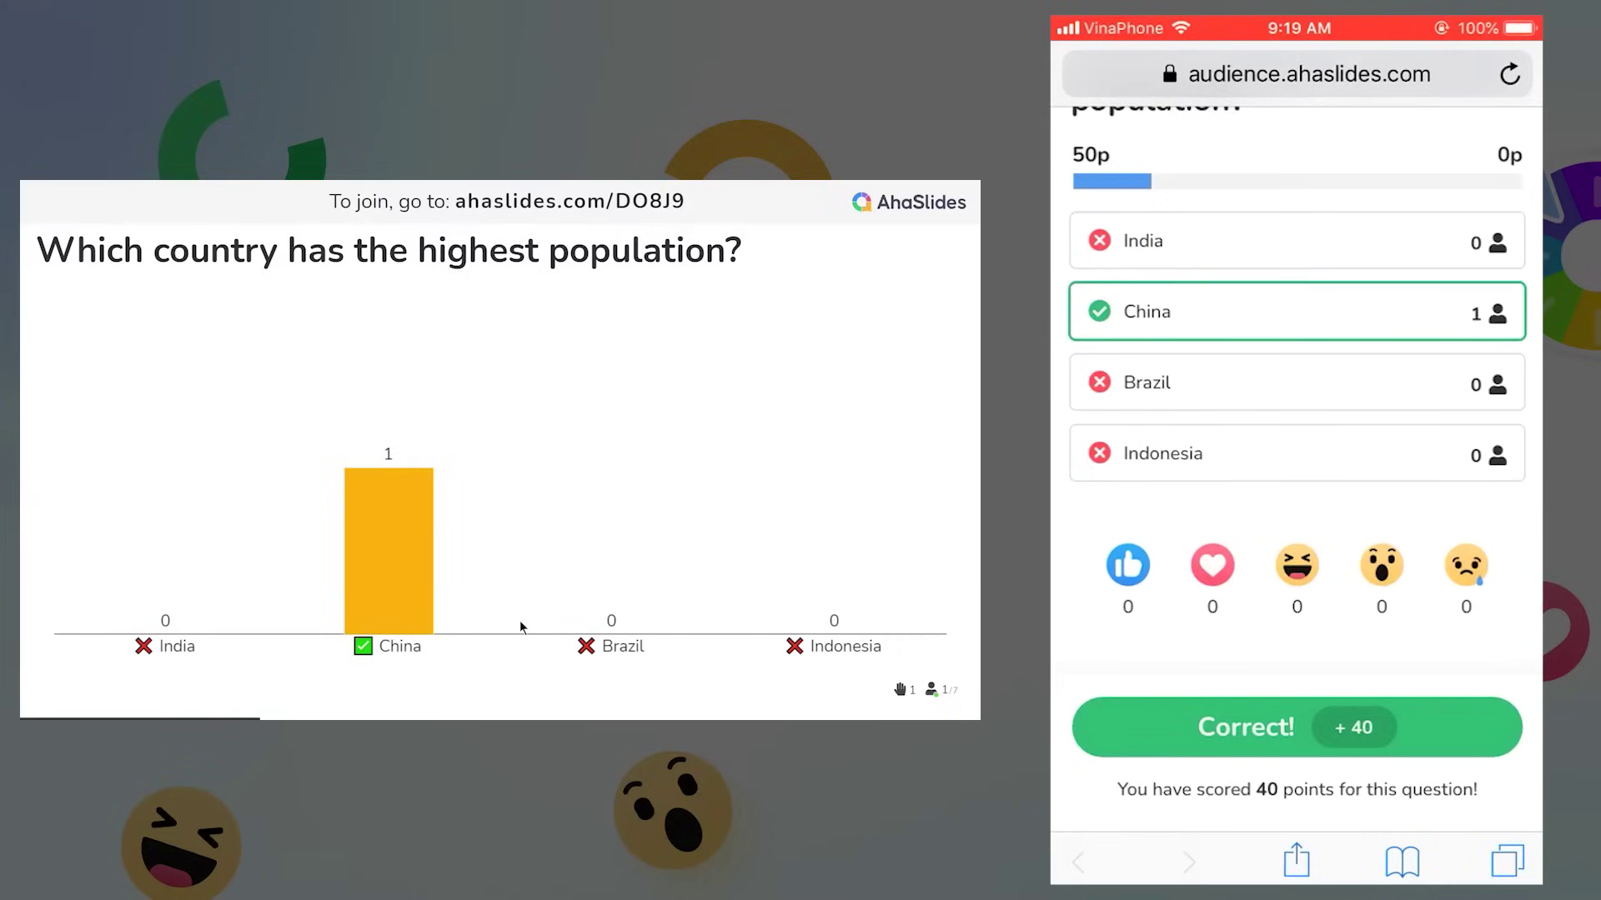
left_click(962, 469)
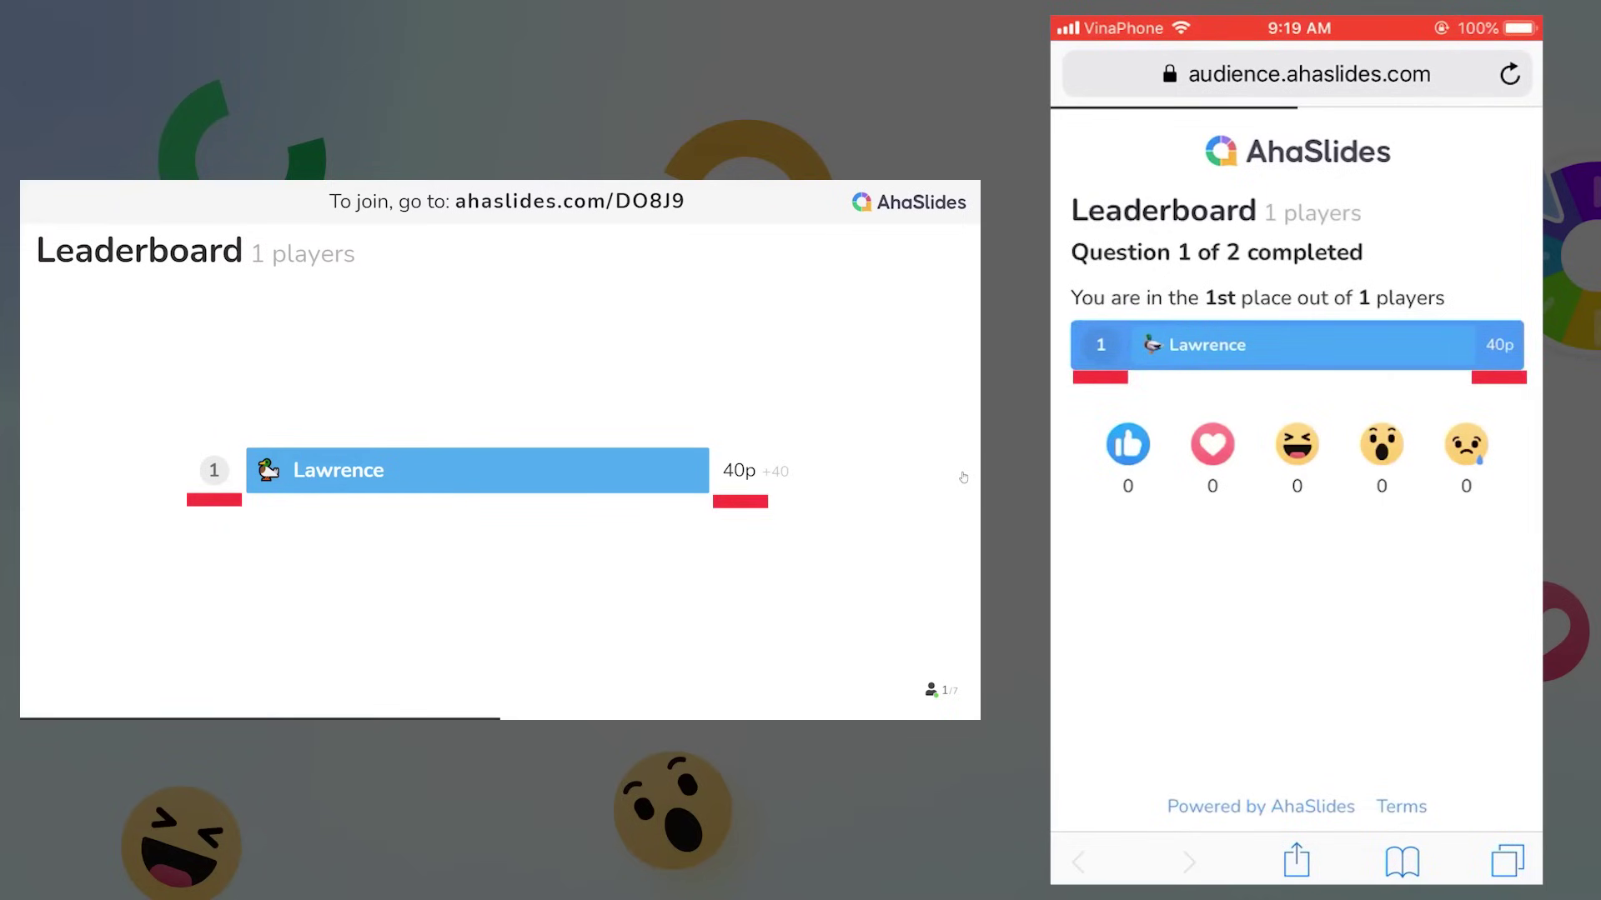
left_click(963, 476)
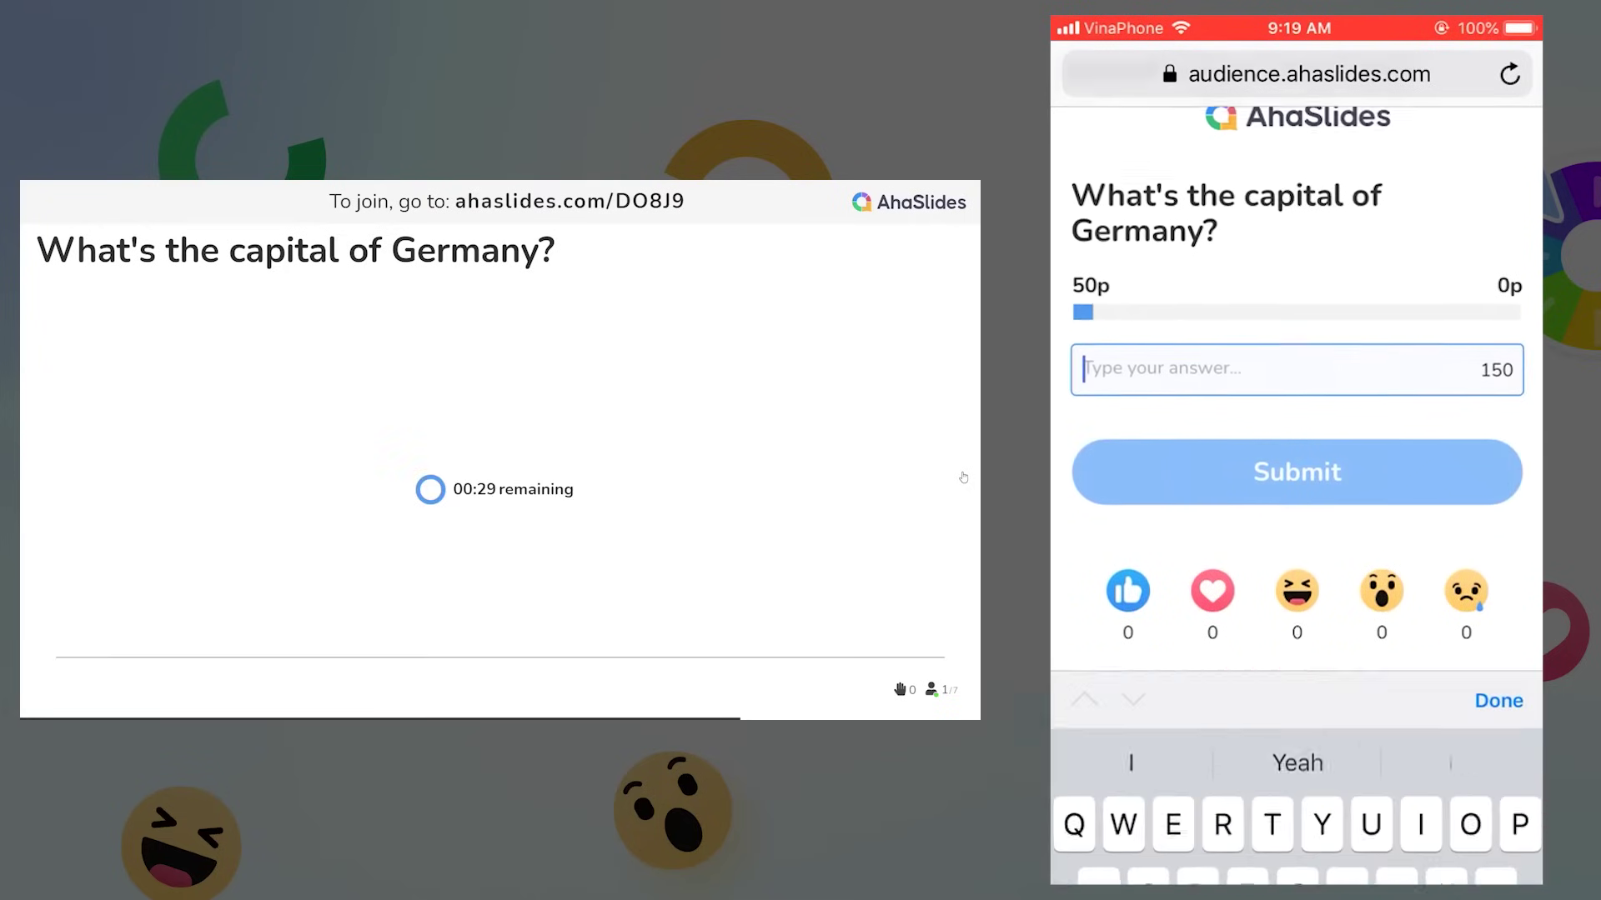
Answer the Germany capital question with 'Burlin' on the phone, then show the leaderboard crowning the 81-point winner
type("Burlin")
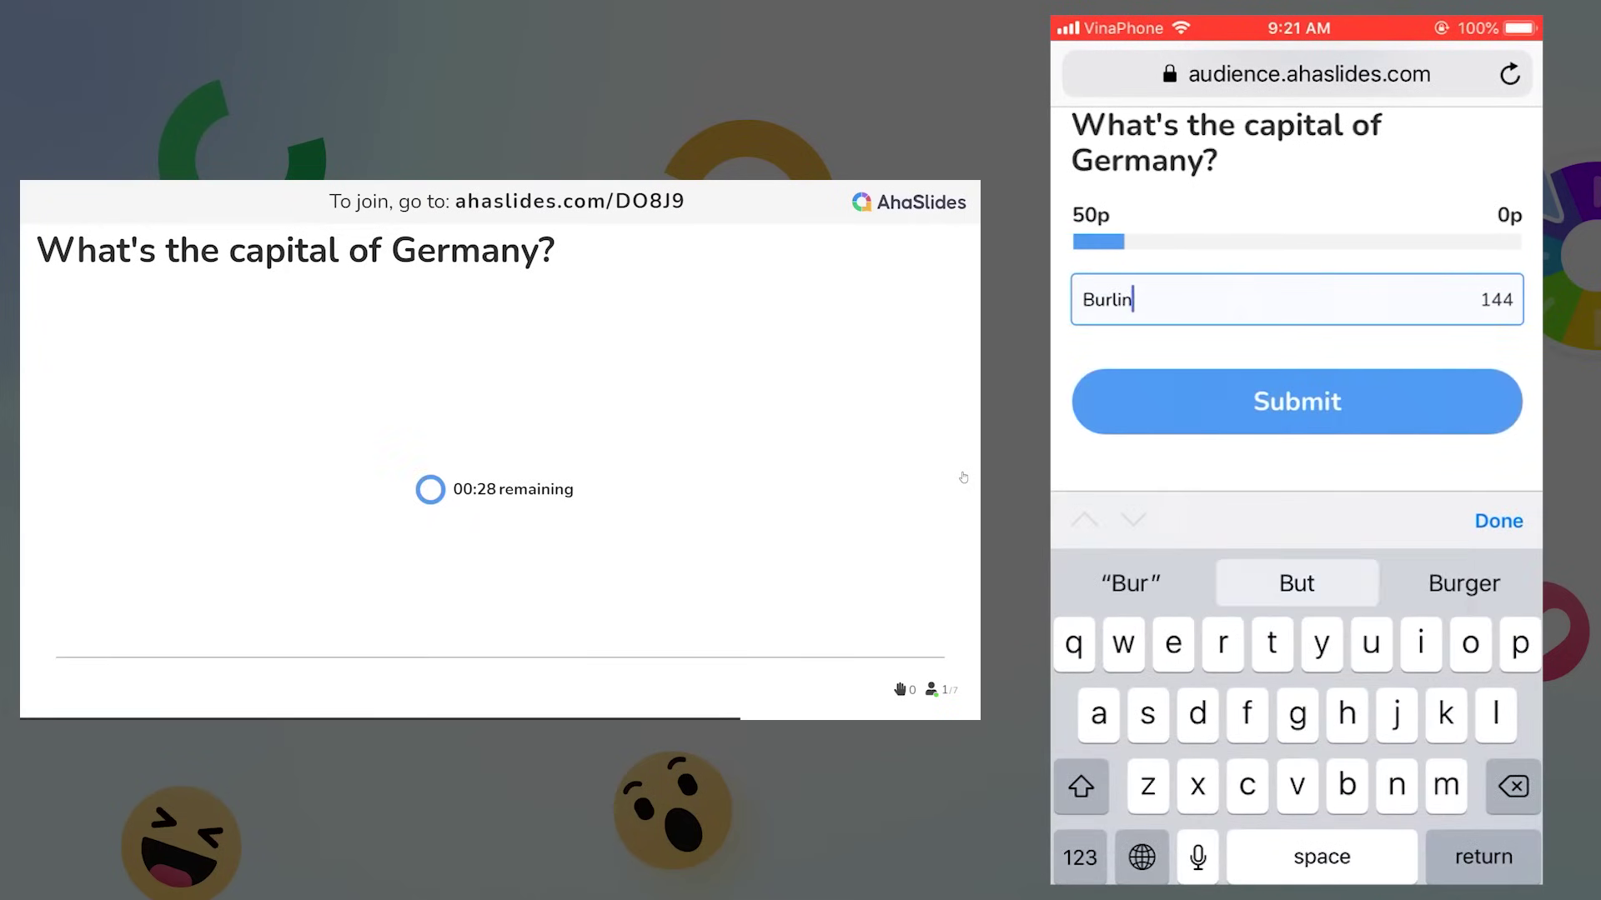
key("Return")
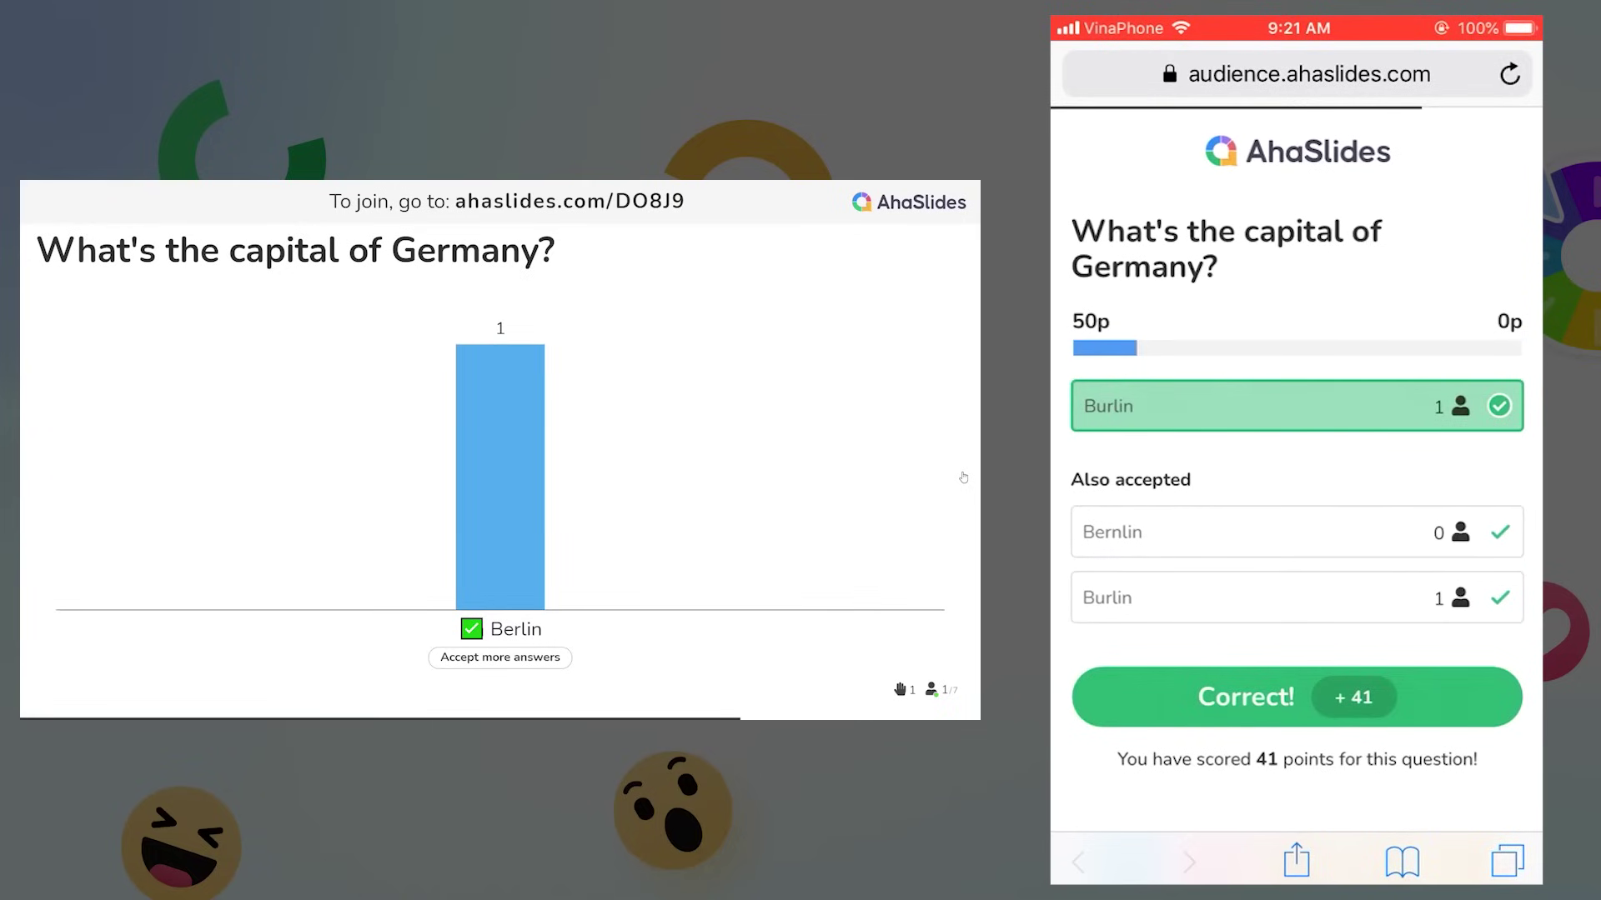
left_click(963, 468)
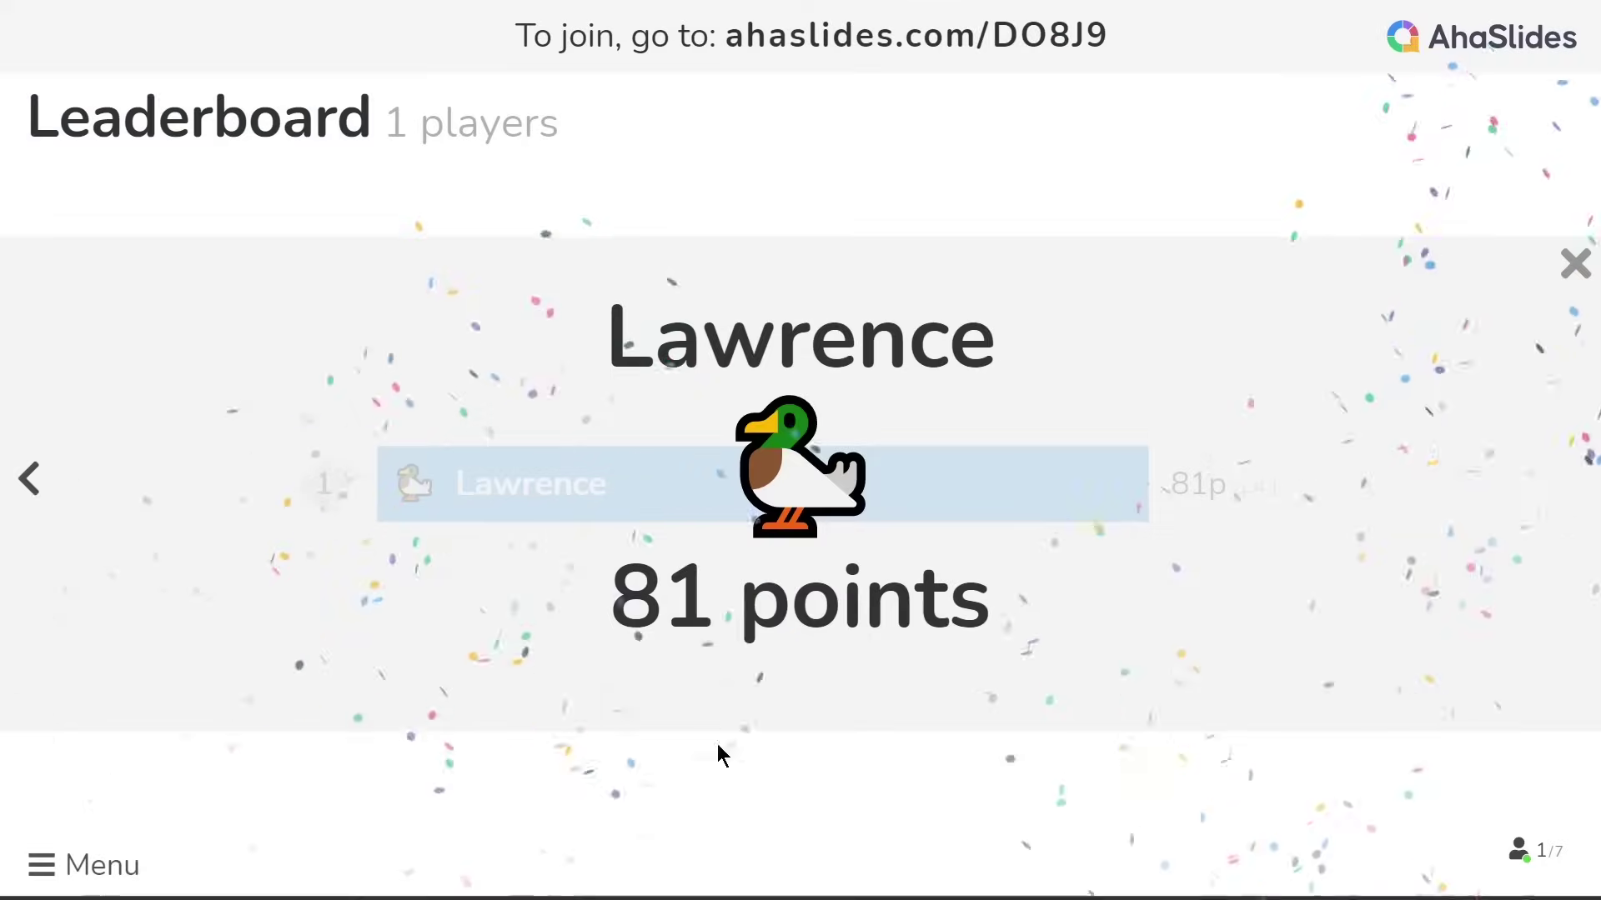
left_click(106, 867)
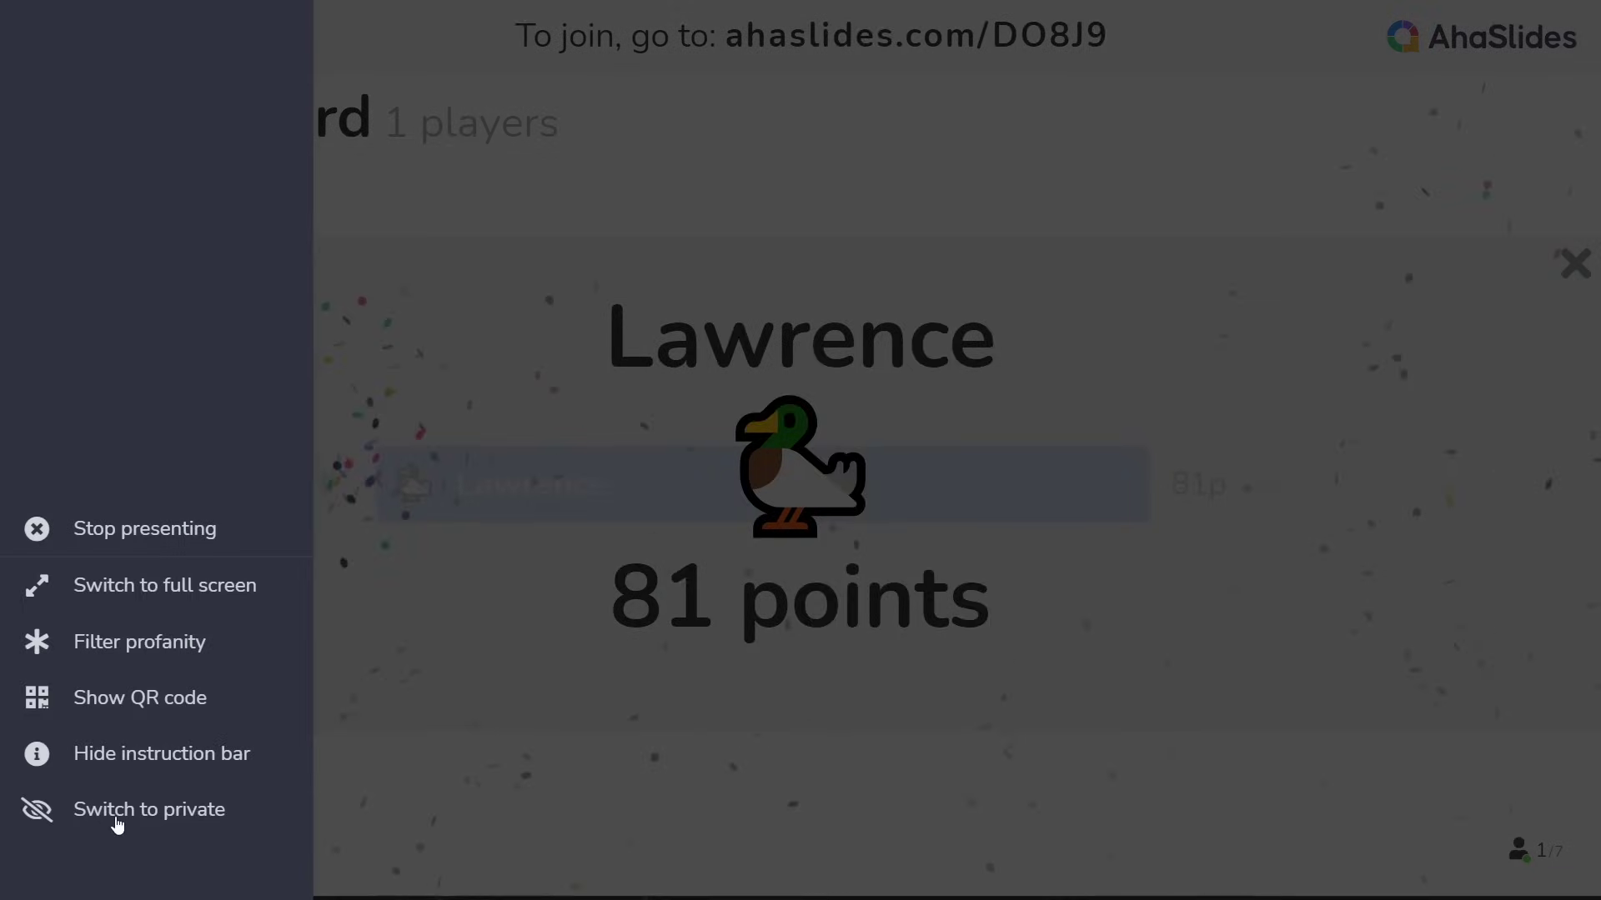
Stop presenting and clear all audience data from the Results panel, confirming with Clear Data
left_click(176, 540)
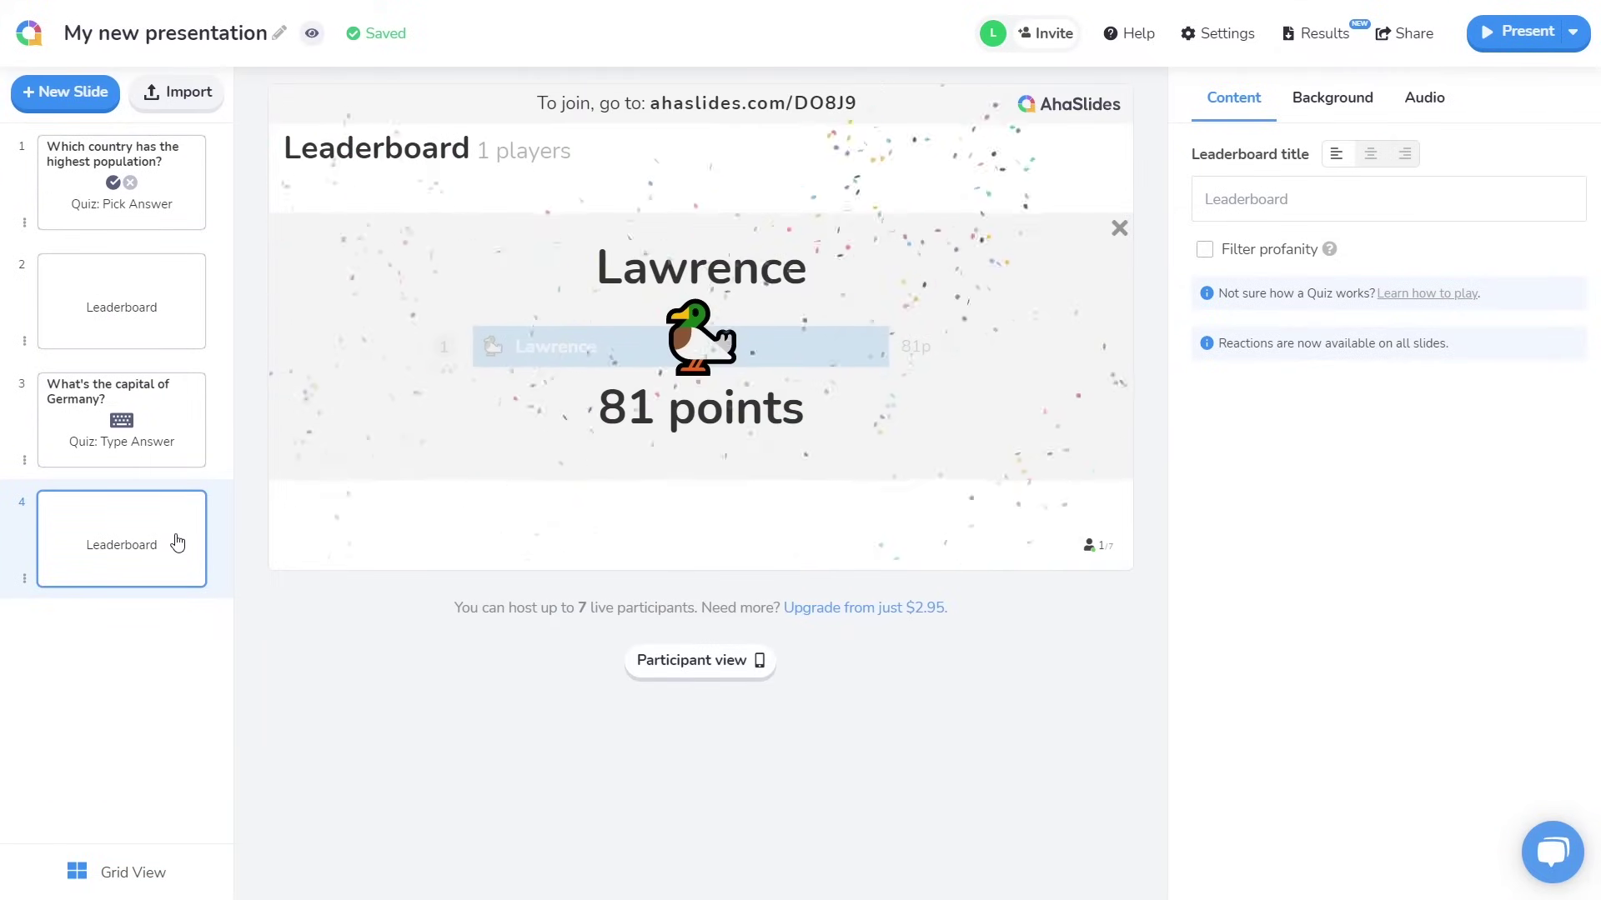
left_click(1323, 37)
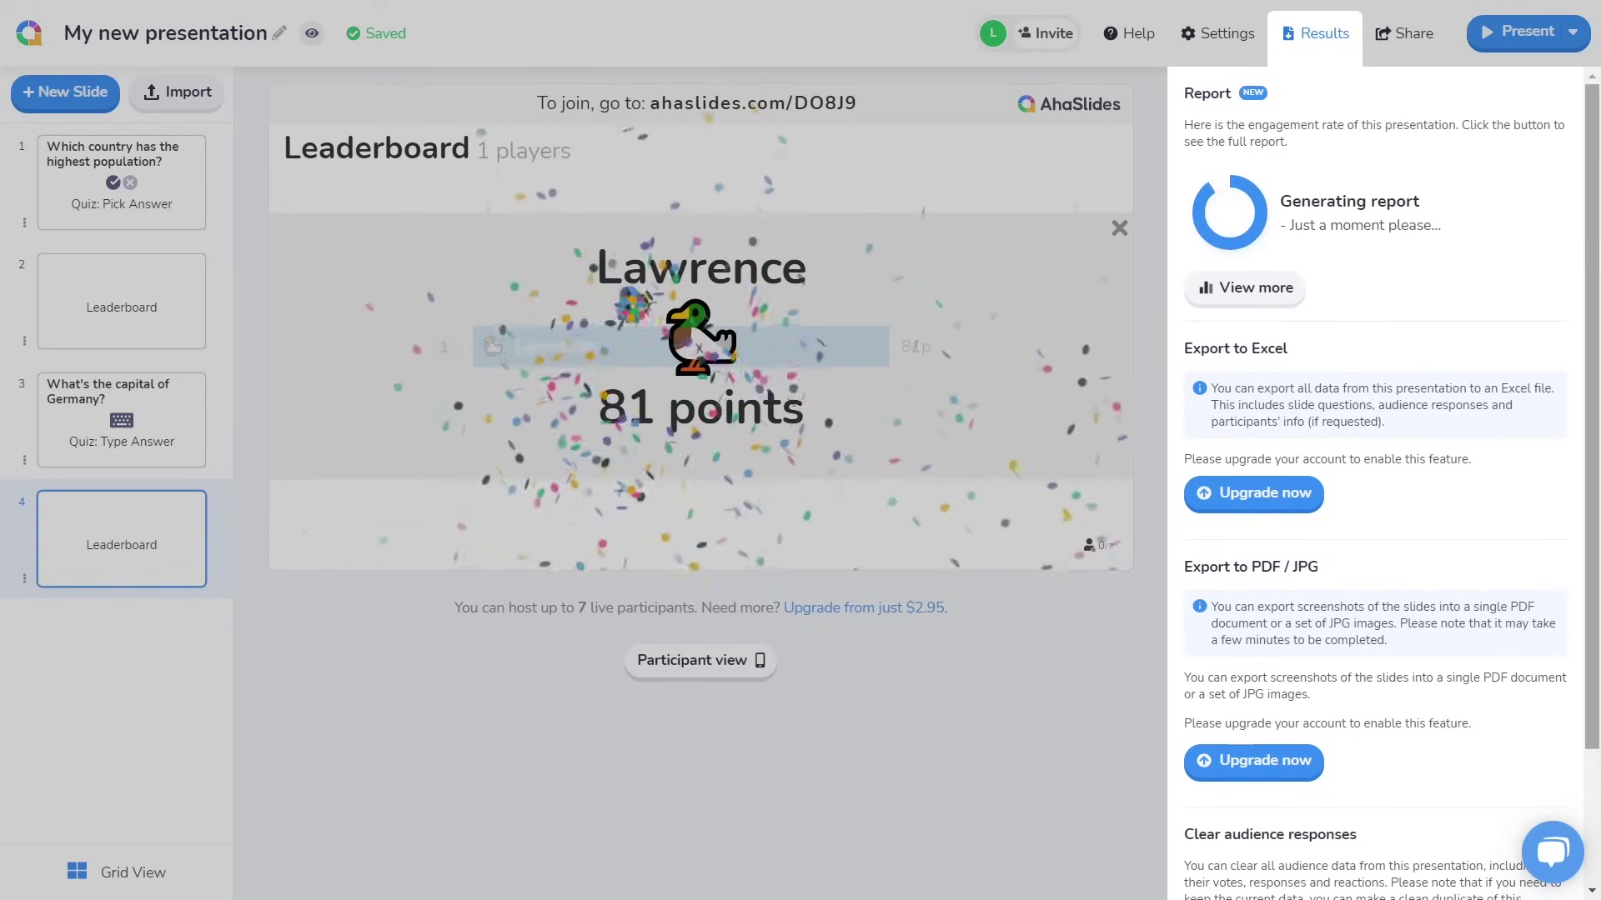
scroll(1333, 204, "down", 2)
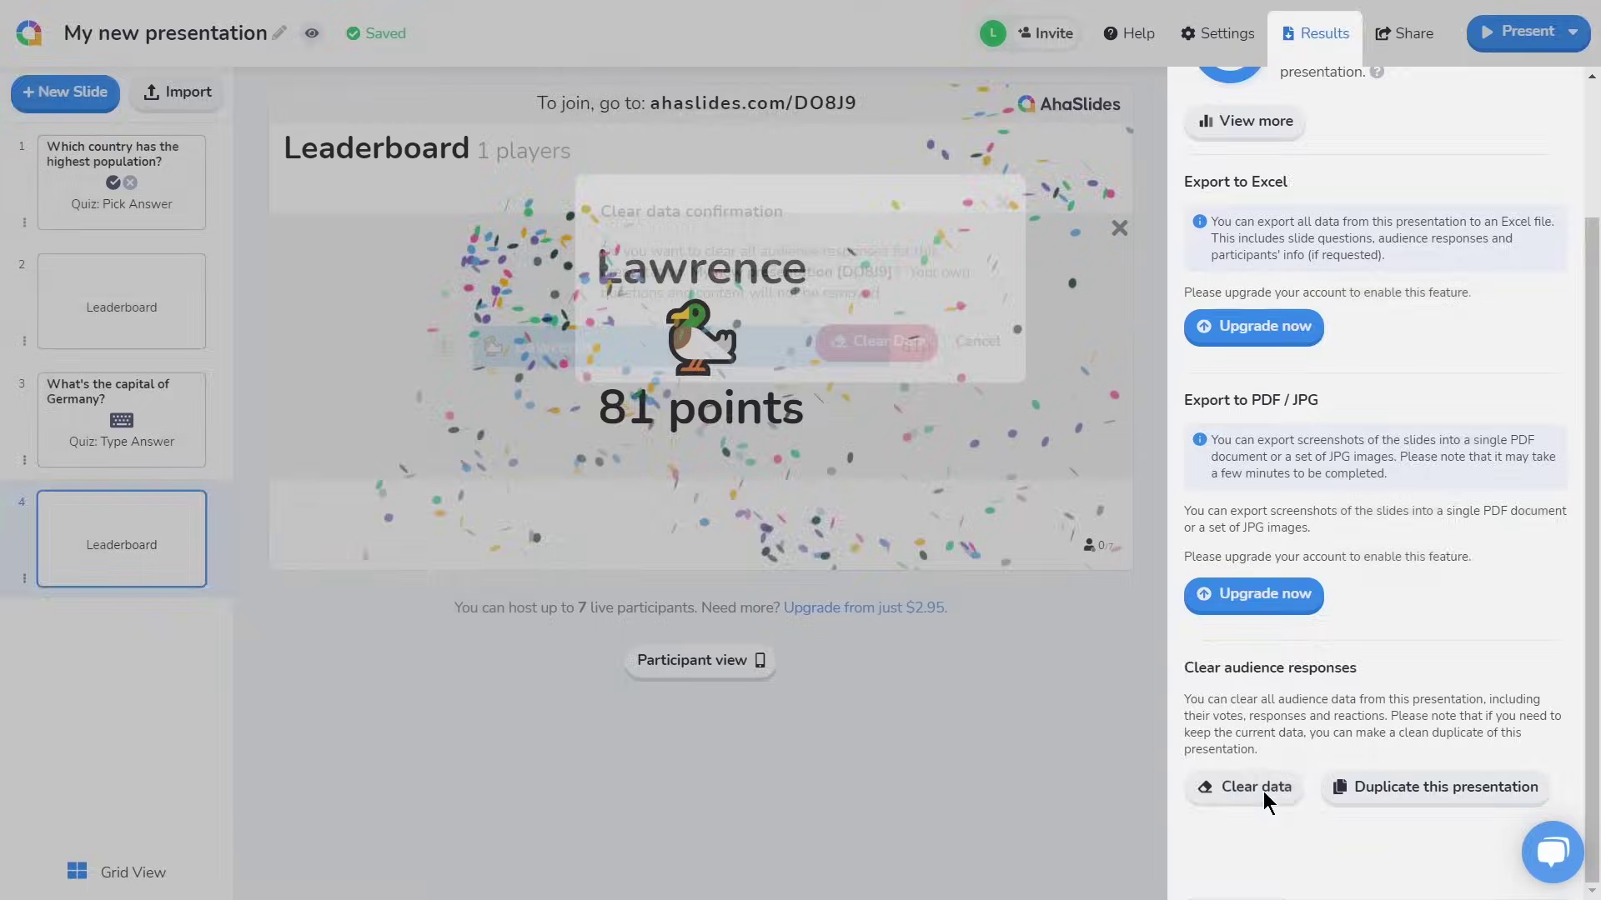
left_click(1265, 794)
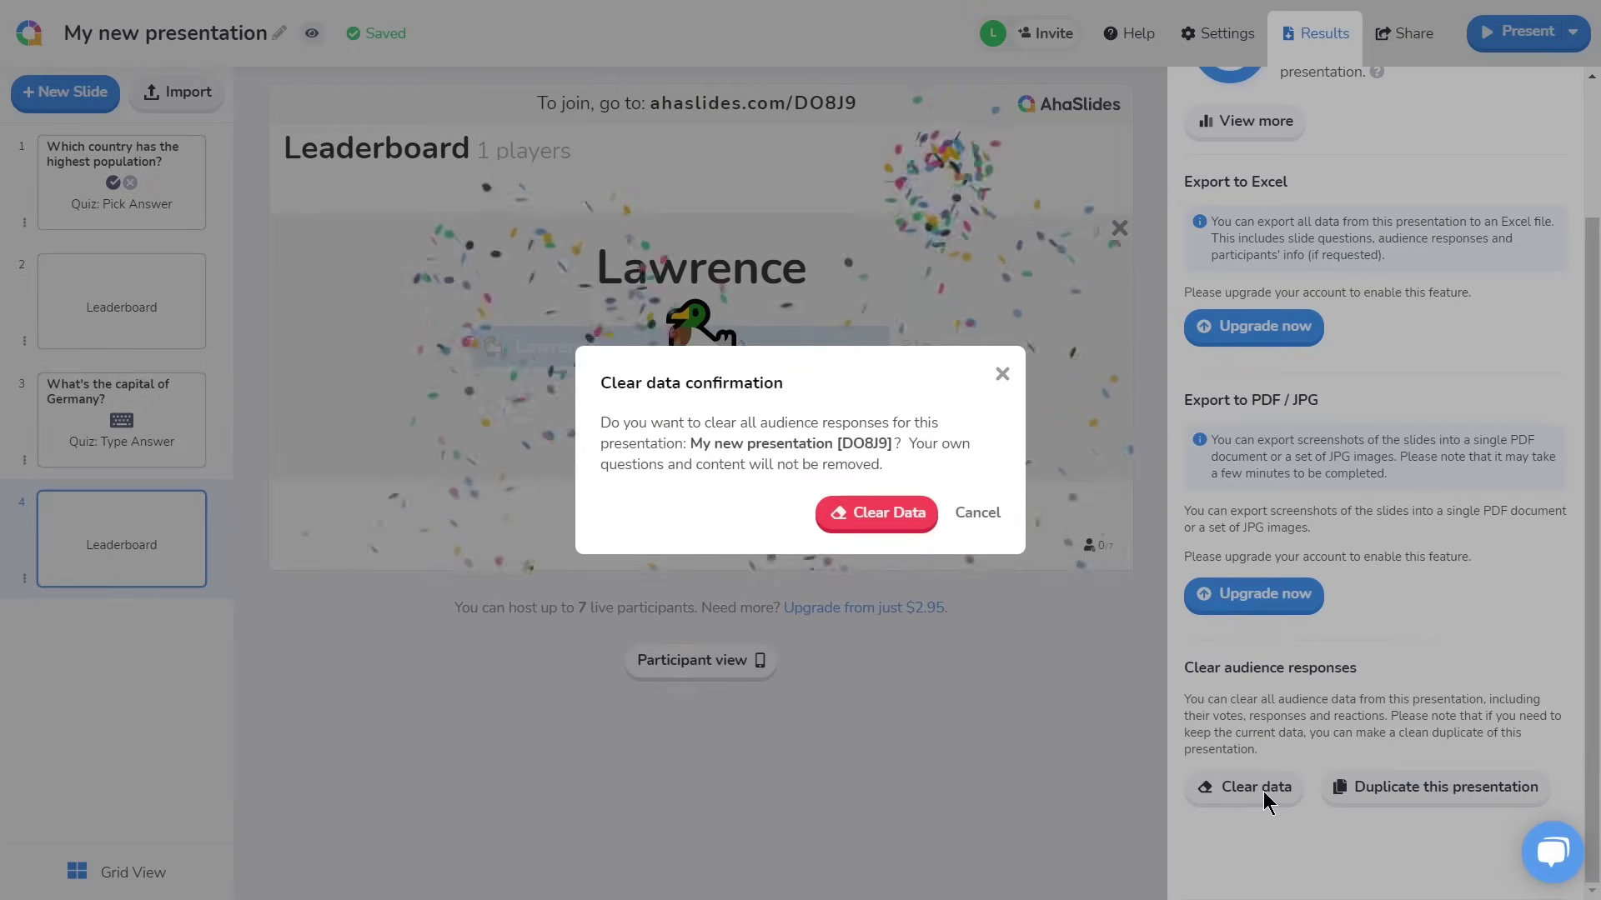
left_click(885, 524)
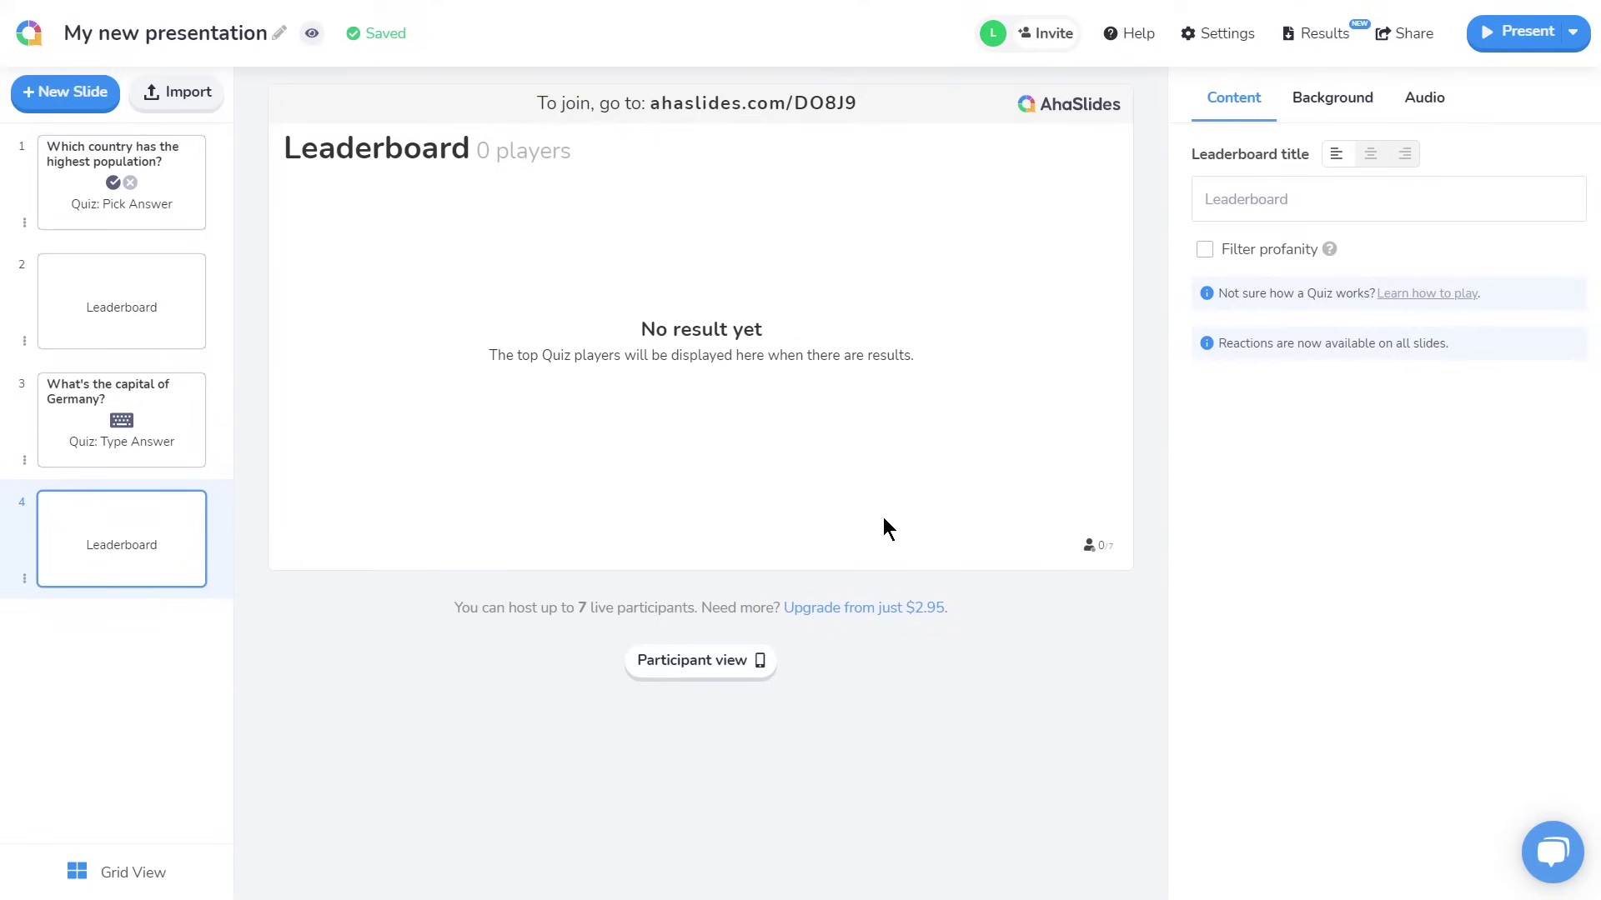
Enable Play as team in Quiz settings and set up 3 teams, selecting the team size for editing
left_click(1226, 35)
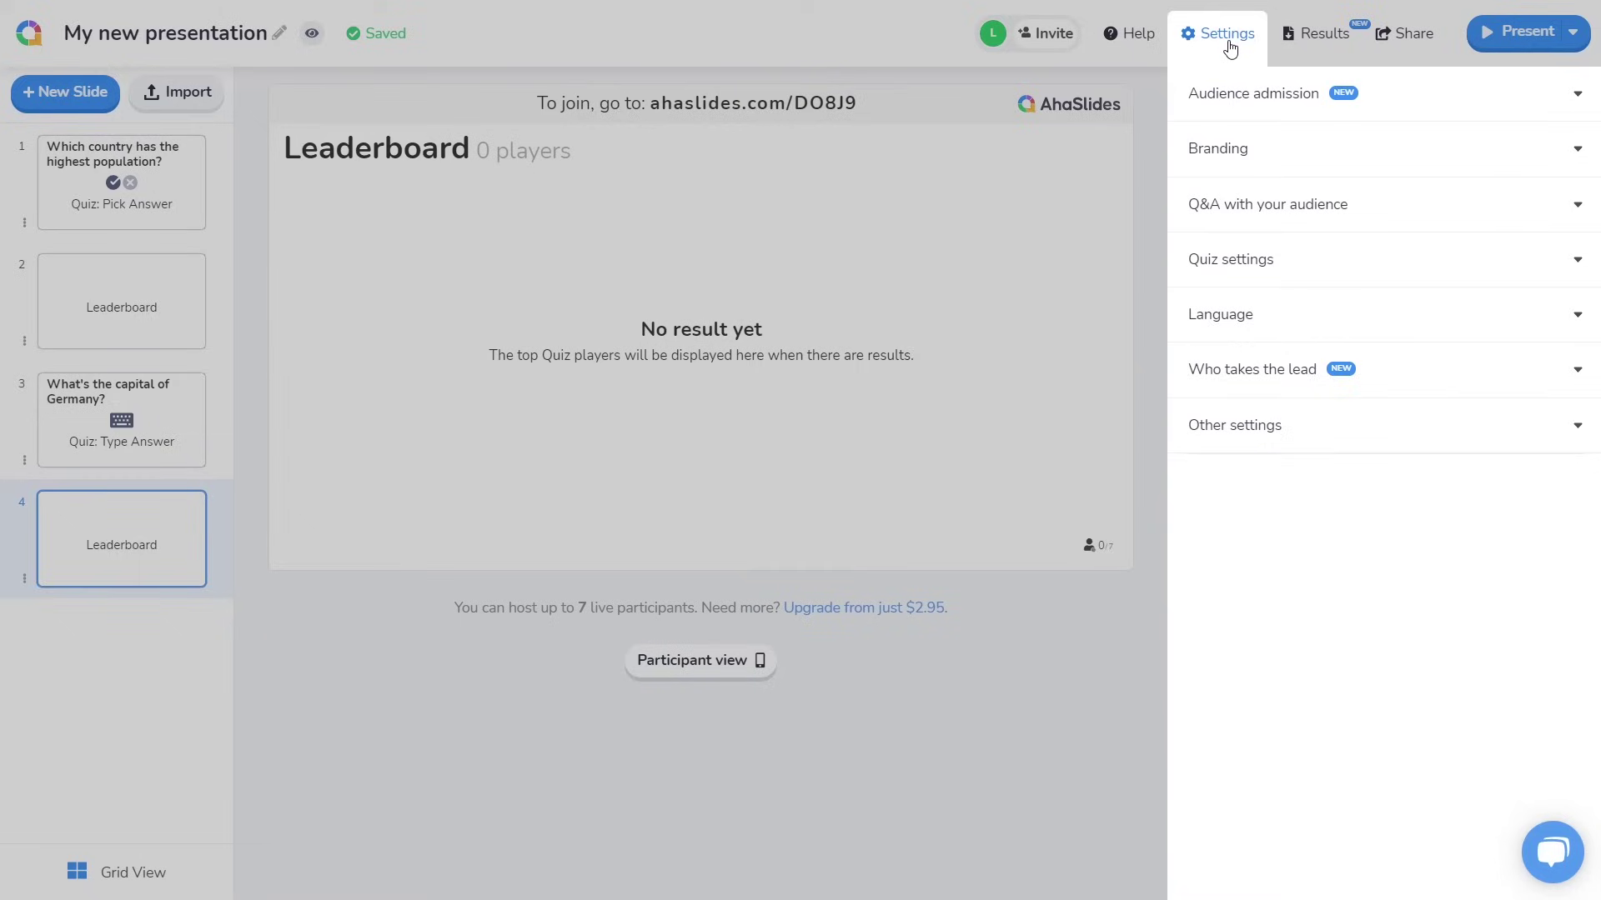
left_click(1307, 276)
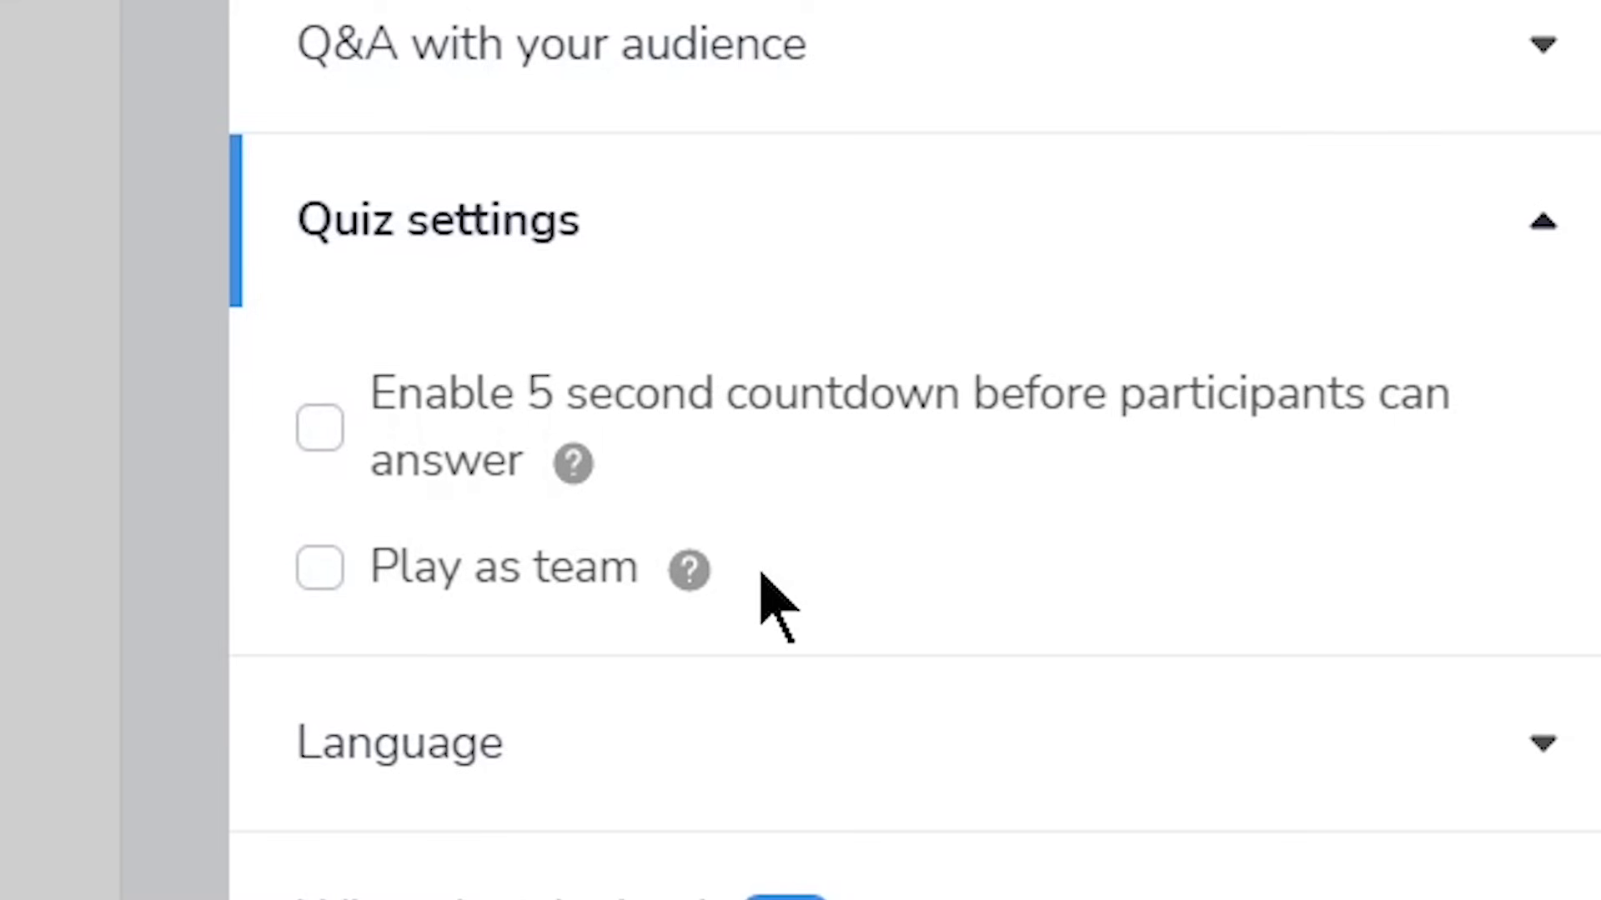
left_click(586, 594)
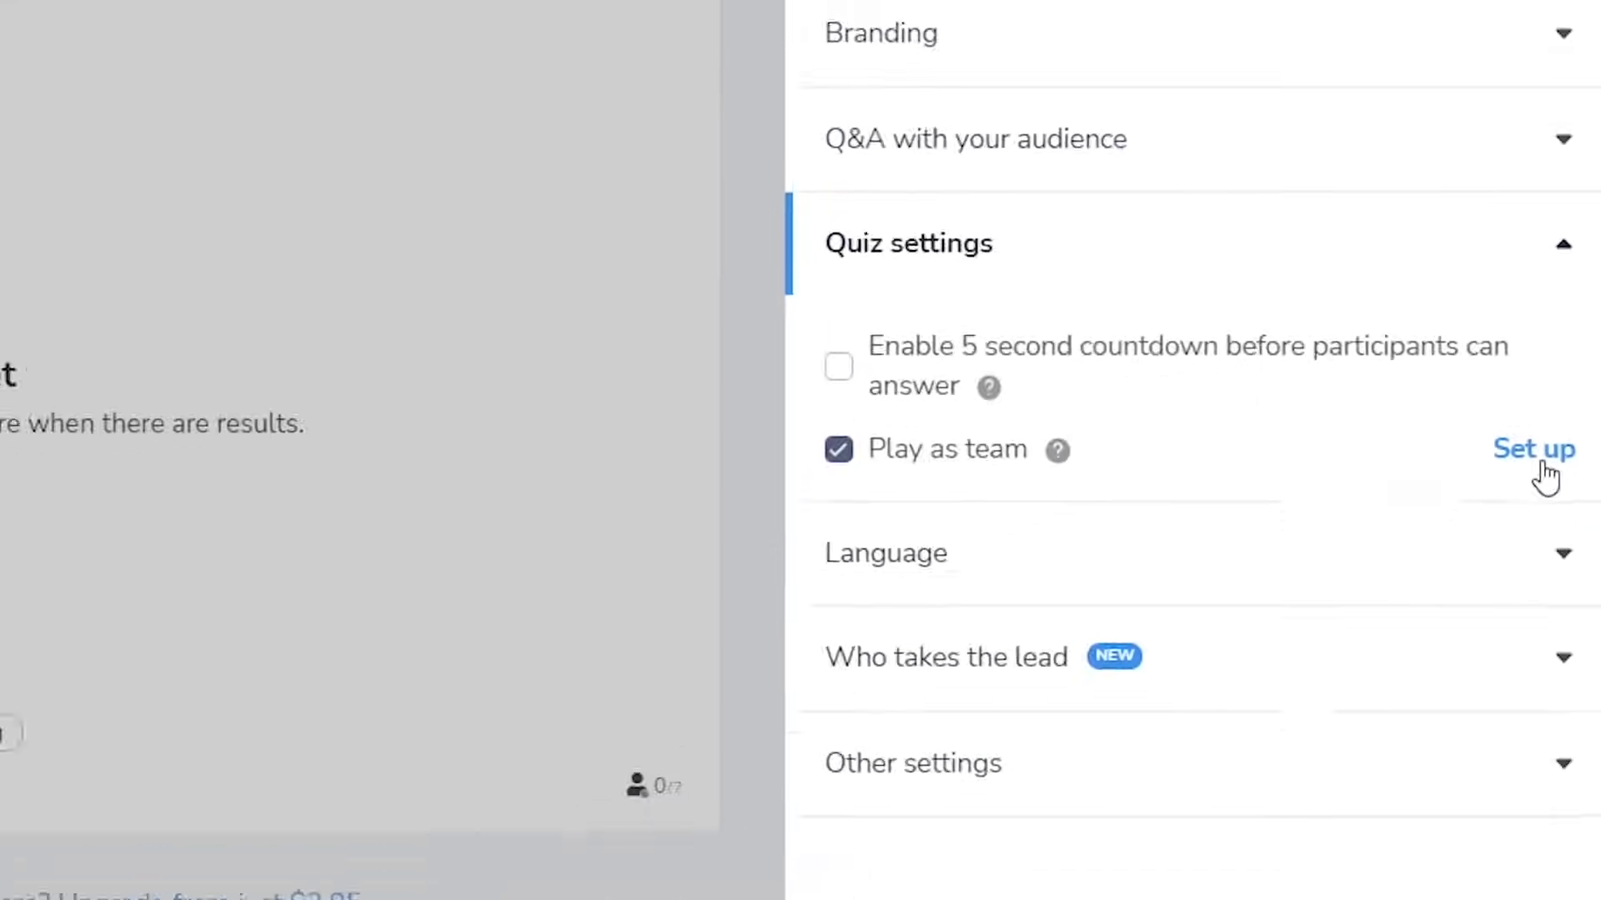
left_click(1493, 568)
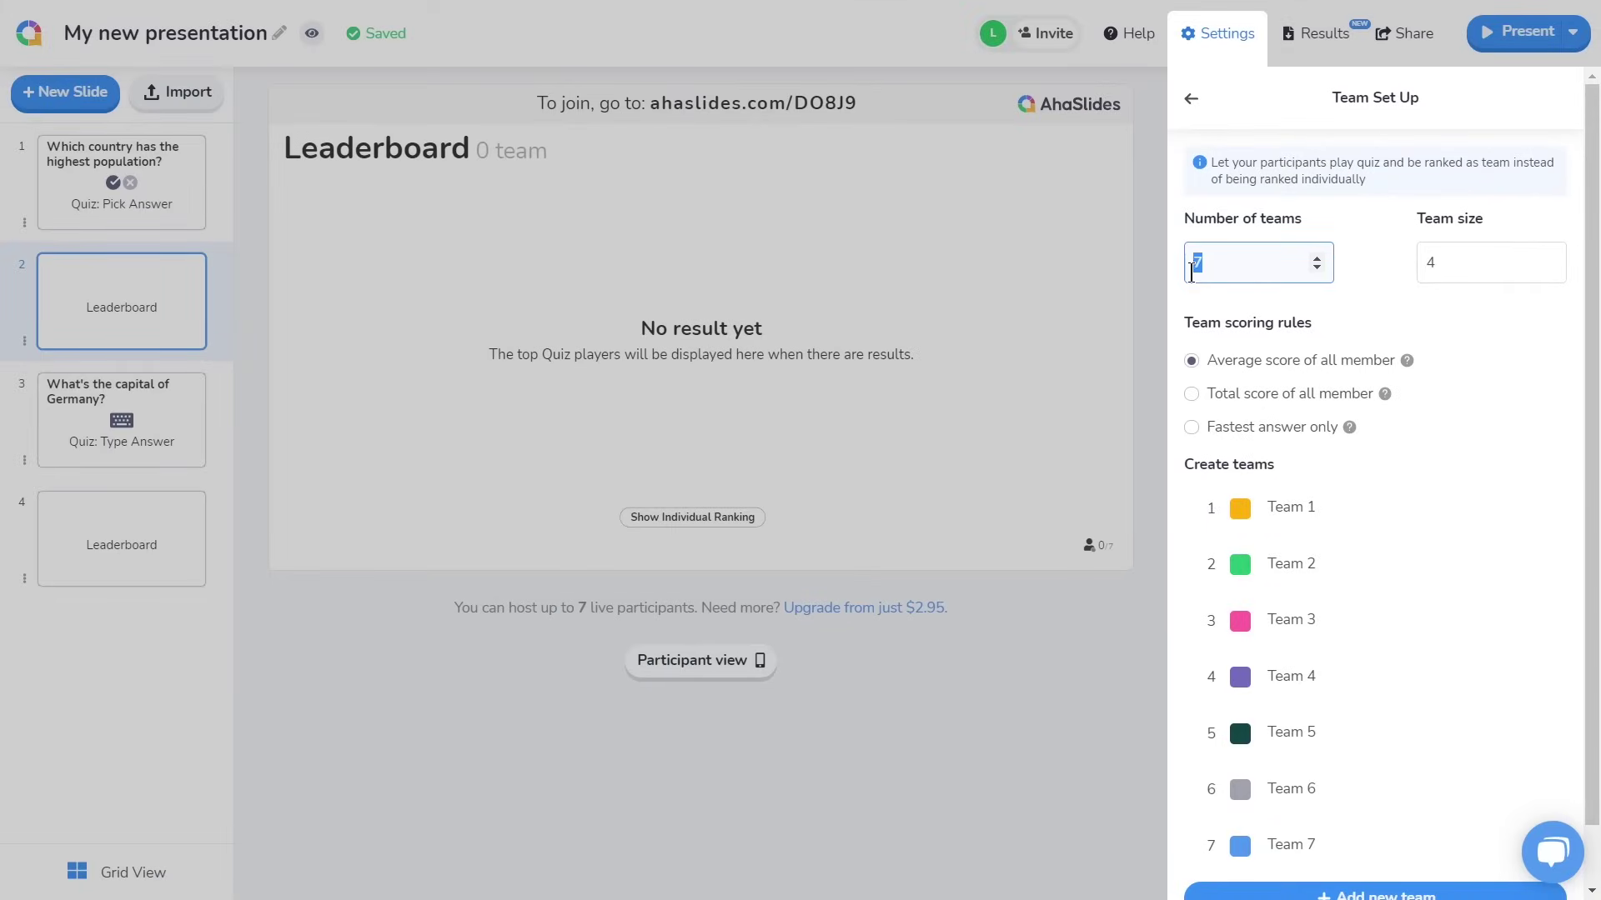
double_click(1446, 274)
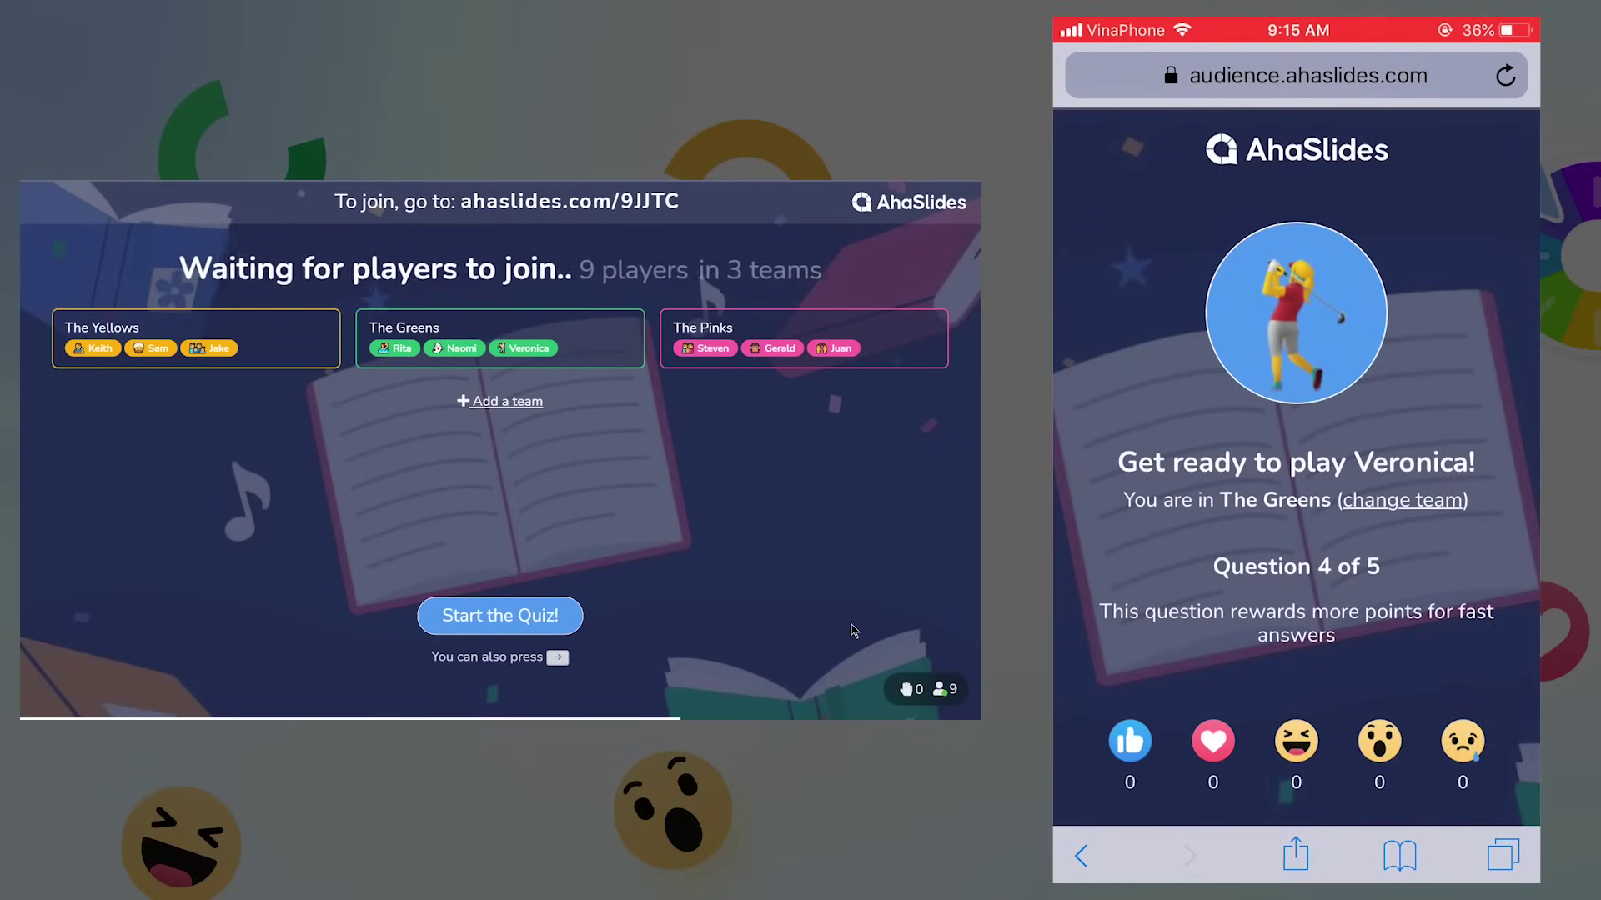
Advance to the team leaderboard showing The Greens first on 32p, then switch to individual ranking
key("Right")
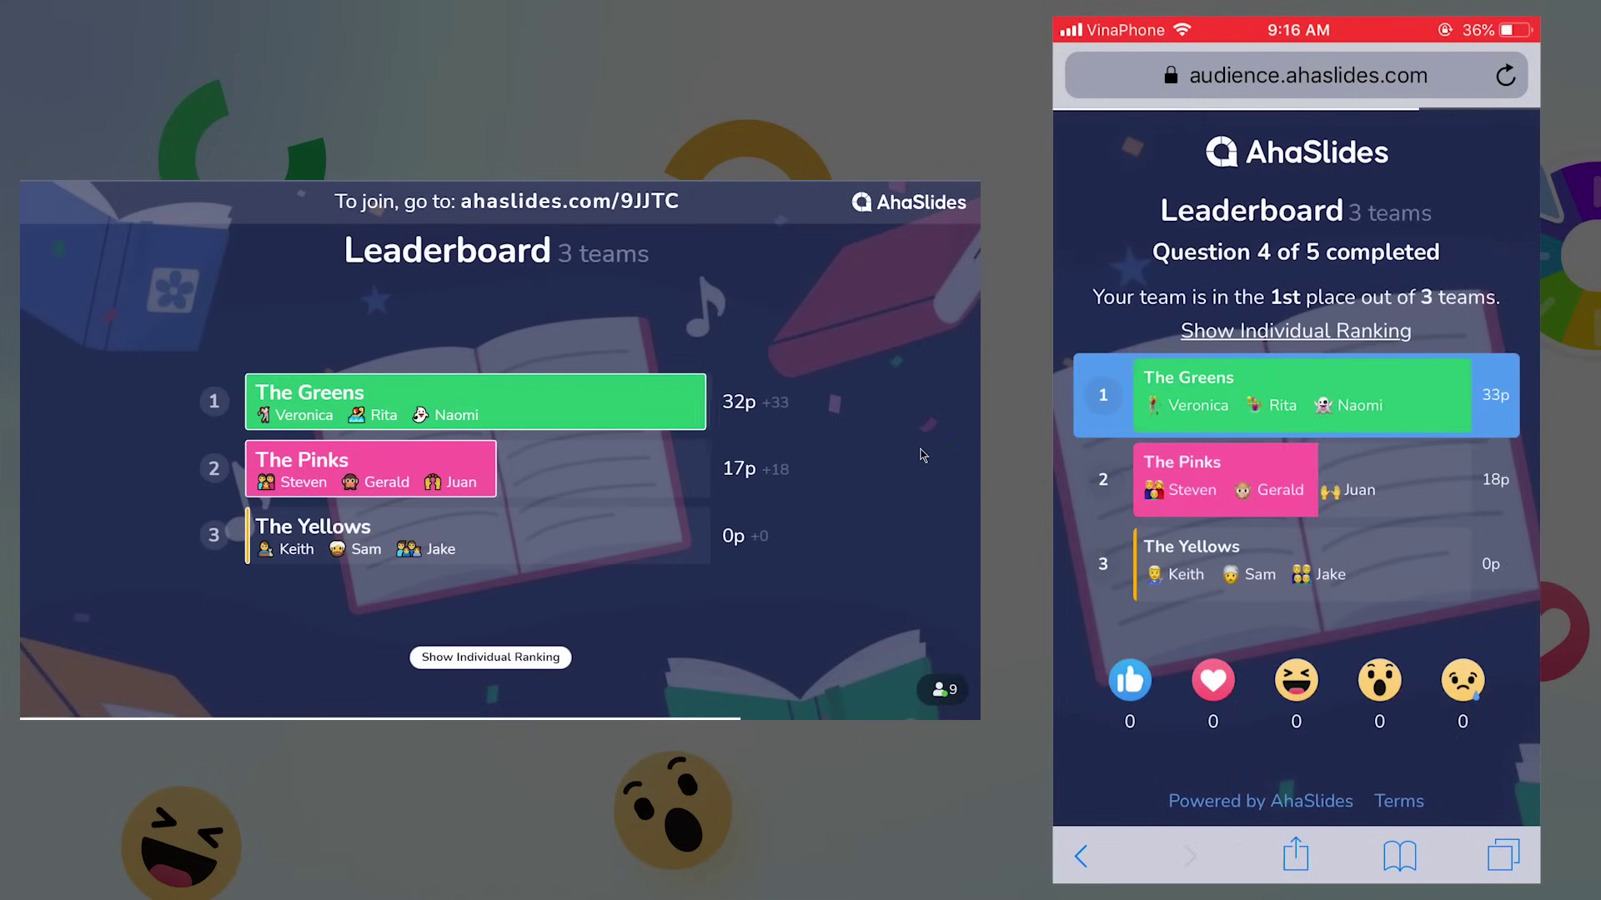
left_click(544, 663)
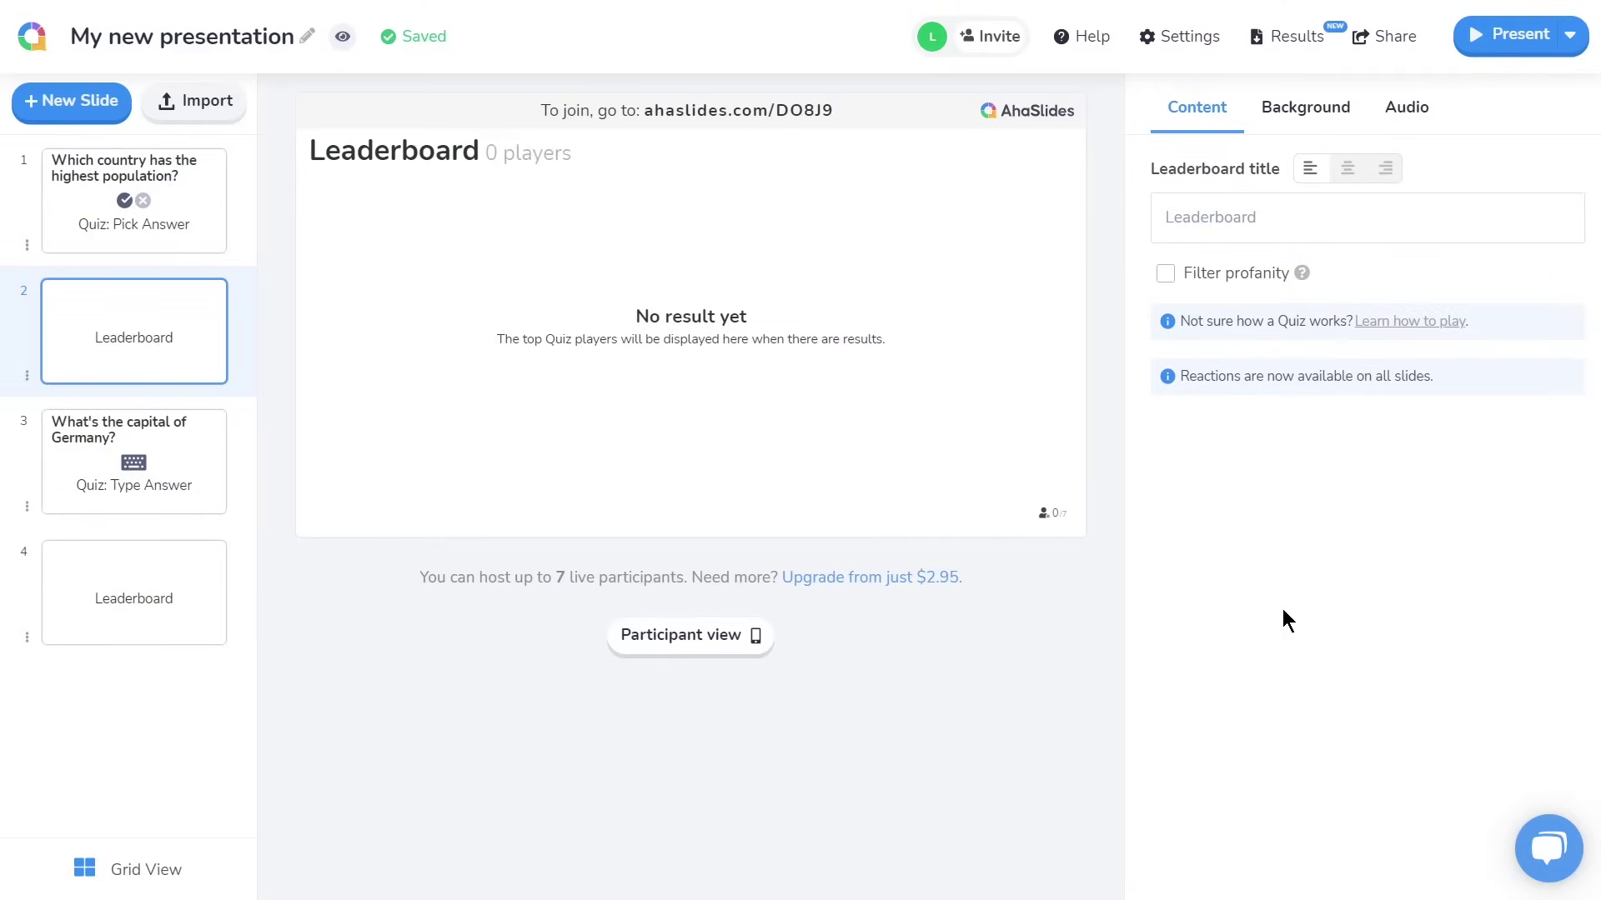
Open the presentation settings and expand the Who takes the lead options
left_click(1200, 52)
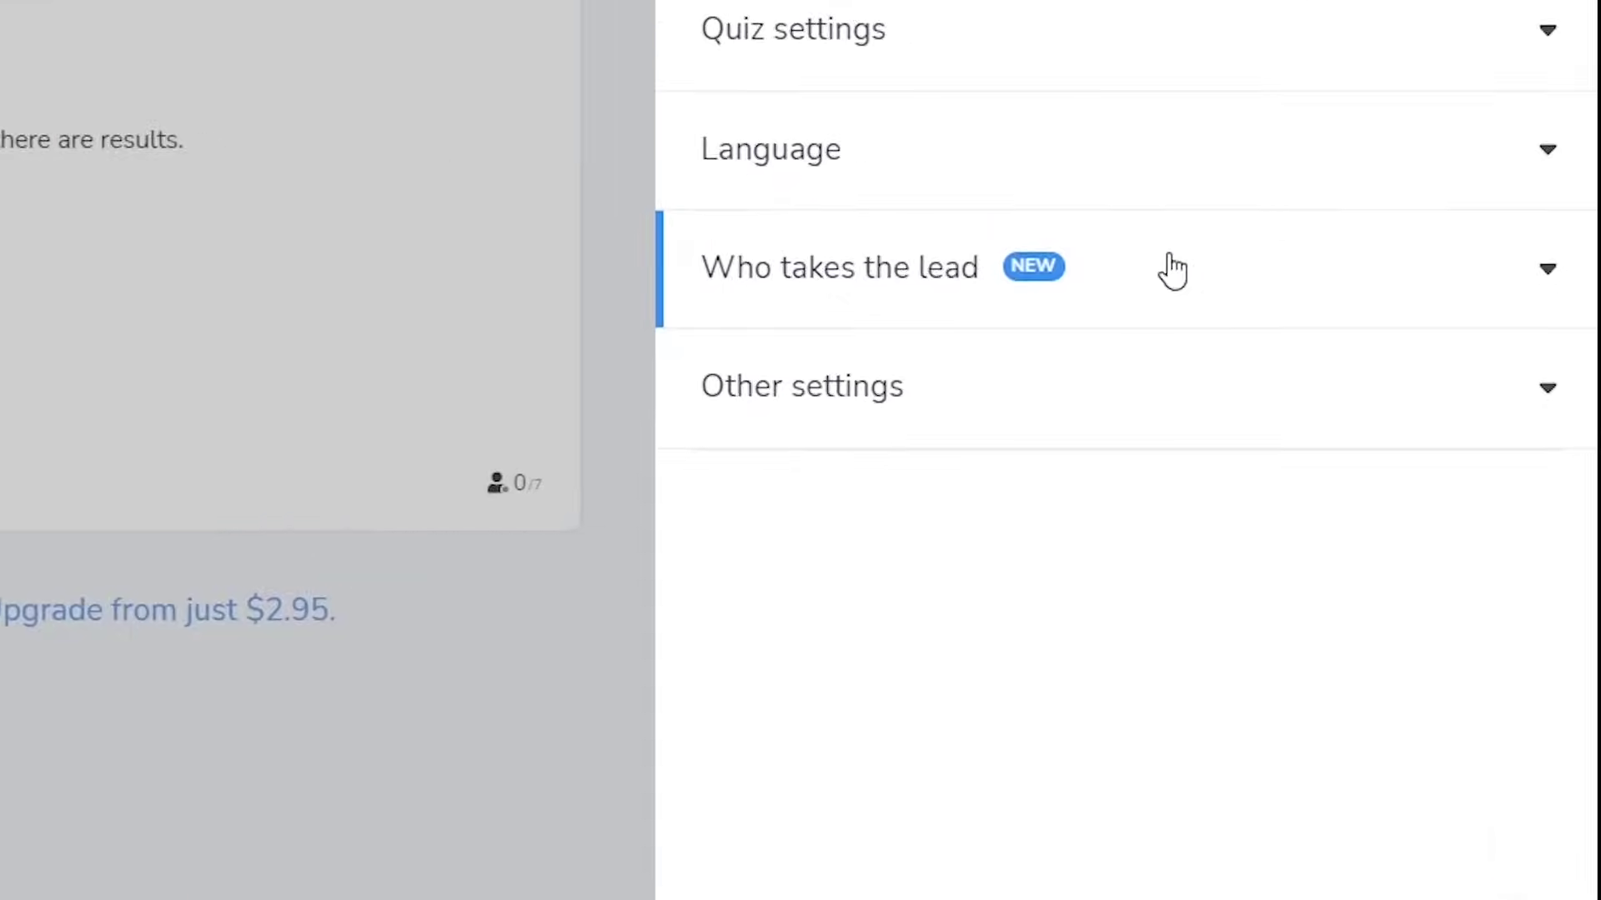
left_click(1381, 405)
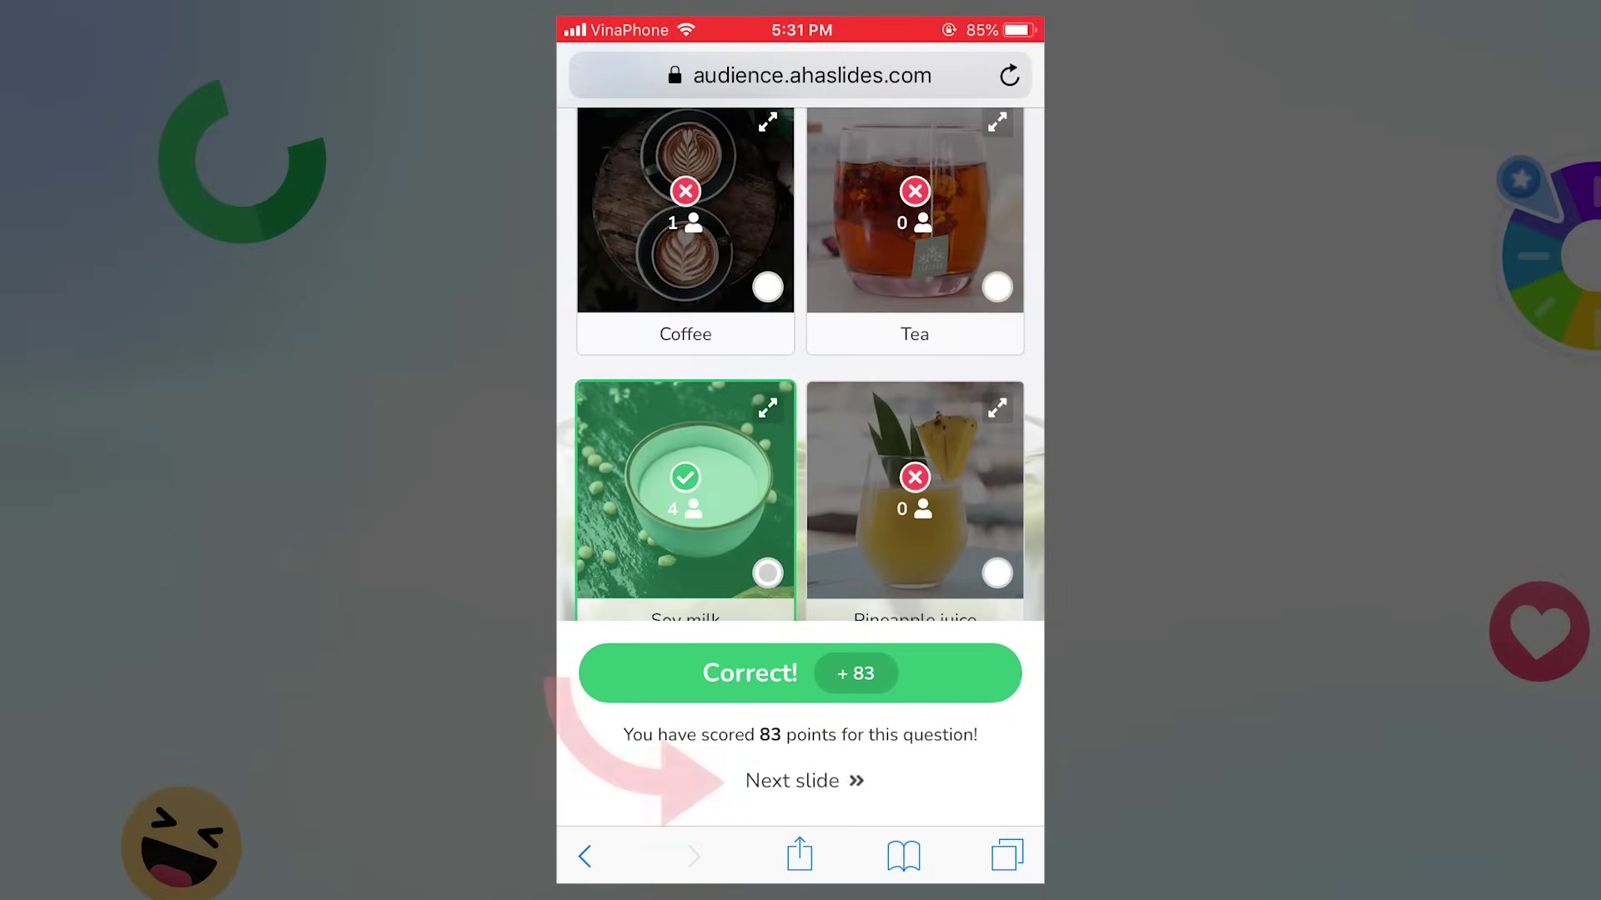
On the phone, move on from the correct Soy milk answer to the next slide
left_click(792, 781)
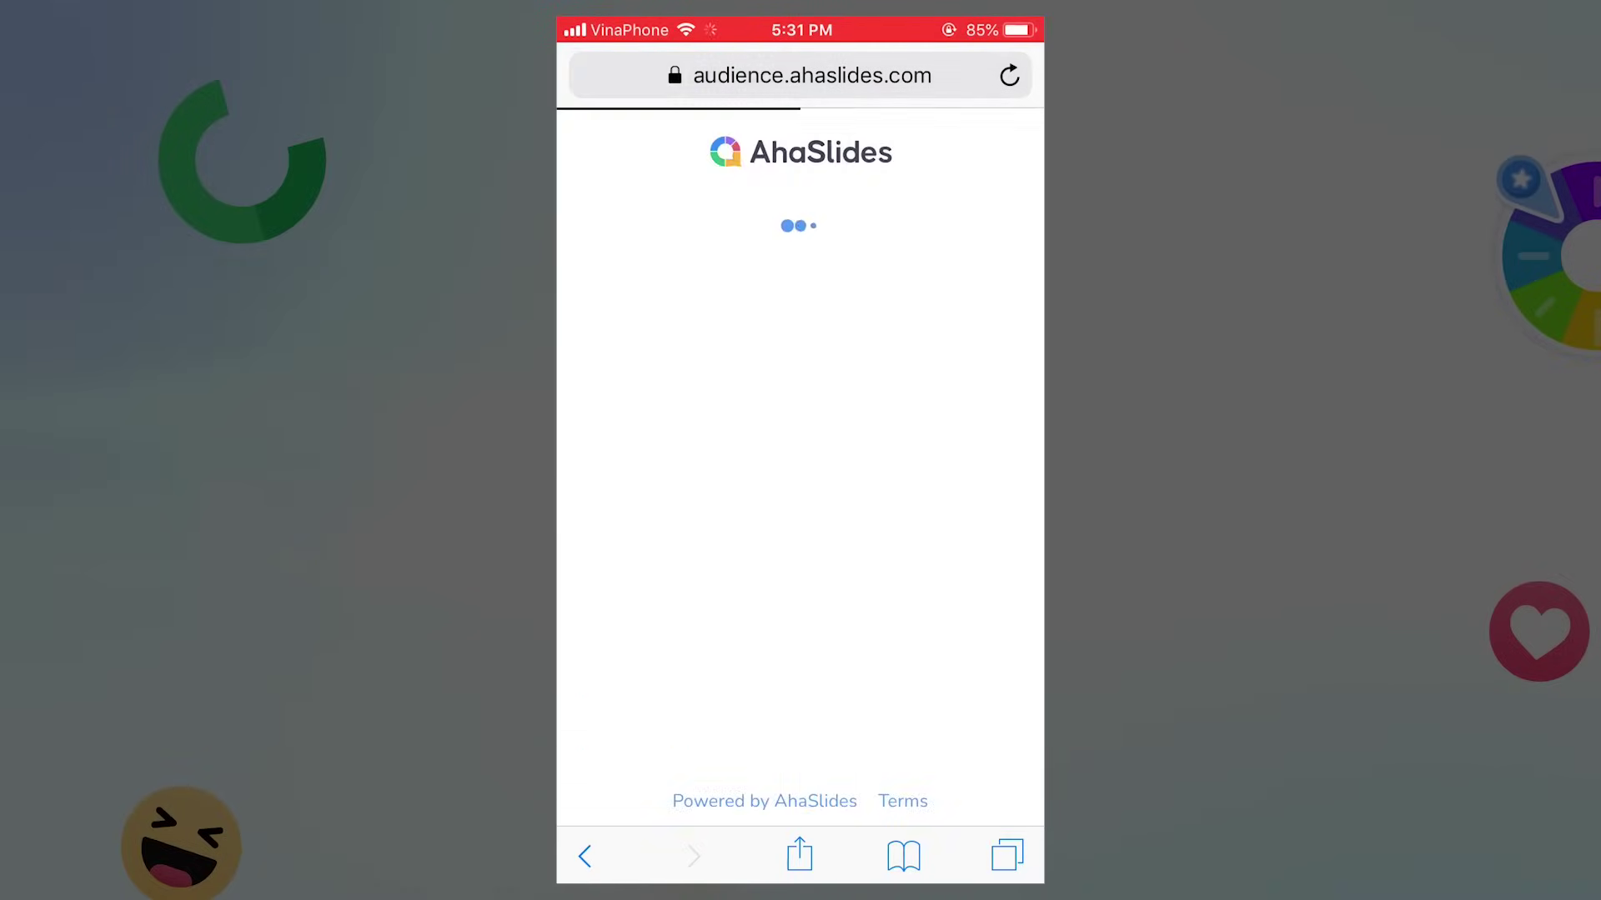